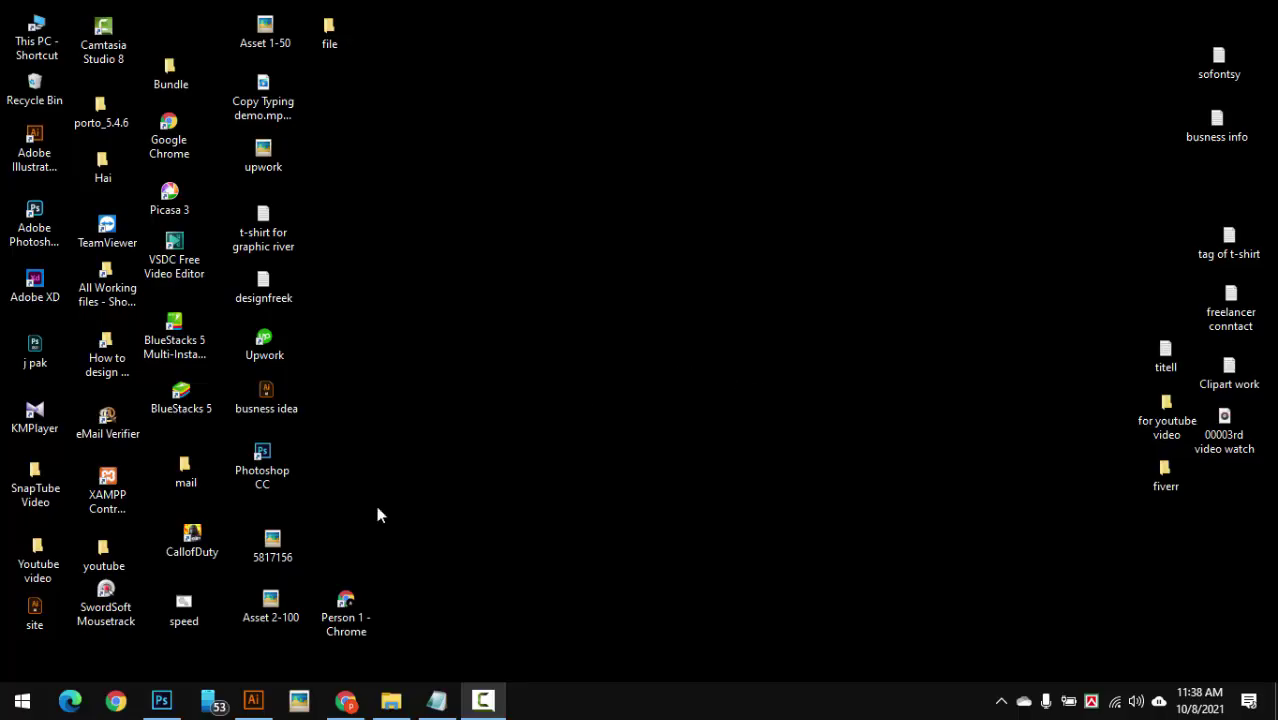
# Launch Photoshop and create a new 2000 px wide document named 'fb ads banner'
pyautogui.click(161, 700)
pyautogui.click(52, 12)
pyautogui.click(94, 36)
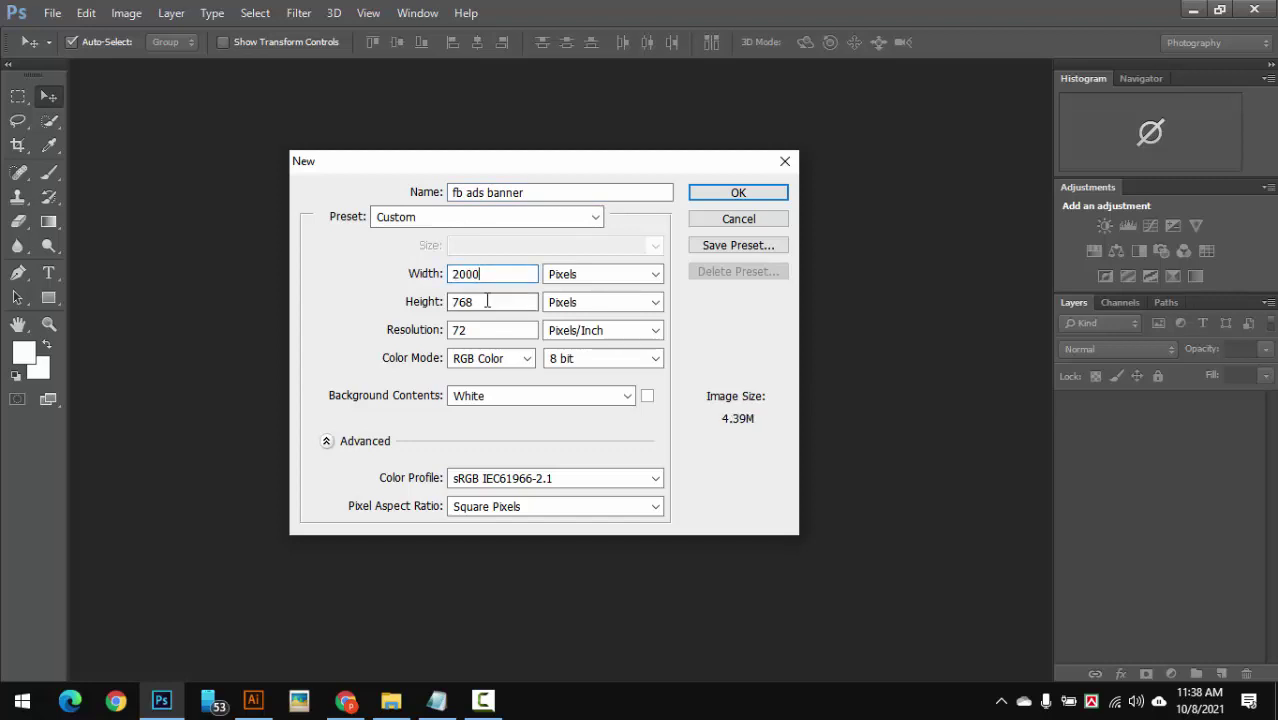
pyautogui.press('Return')
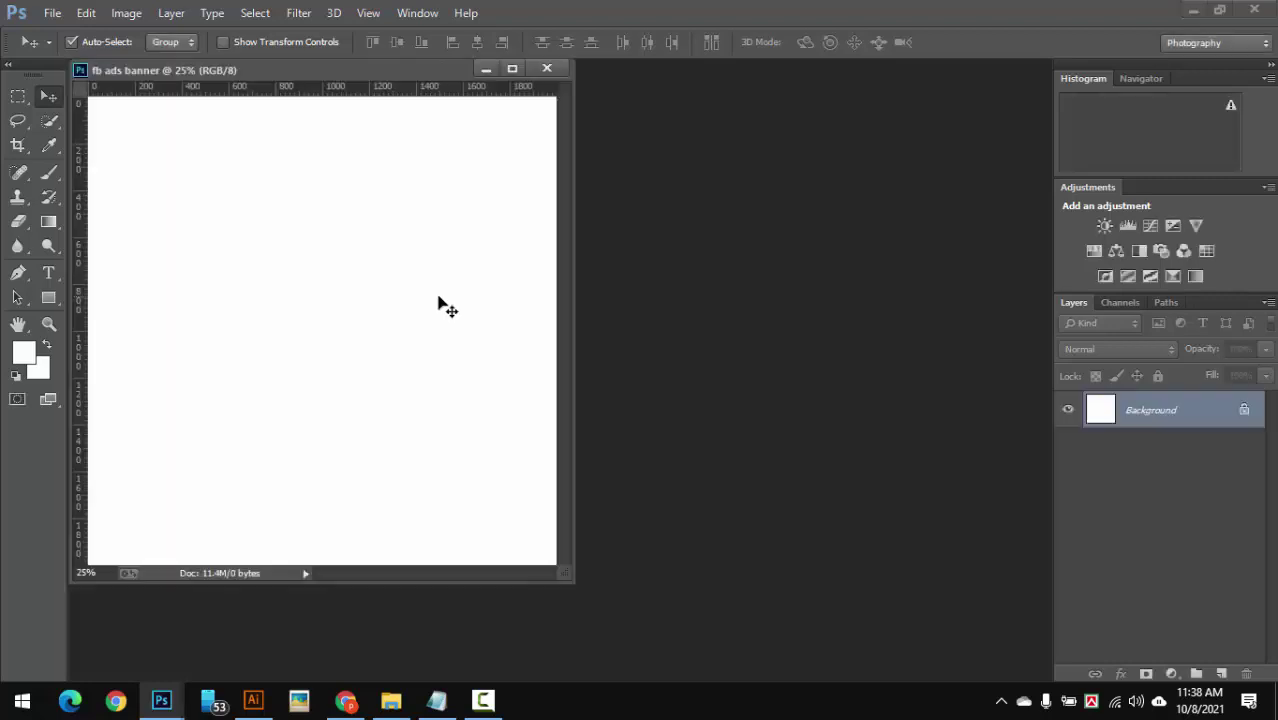
# Dock the 'fb ads banner' document window as a tab in the workspace
pyautogui.moveTo(370, 70); pyautogui.dragTo(622, 74)
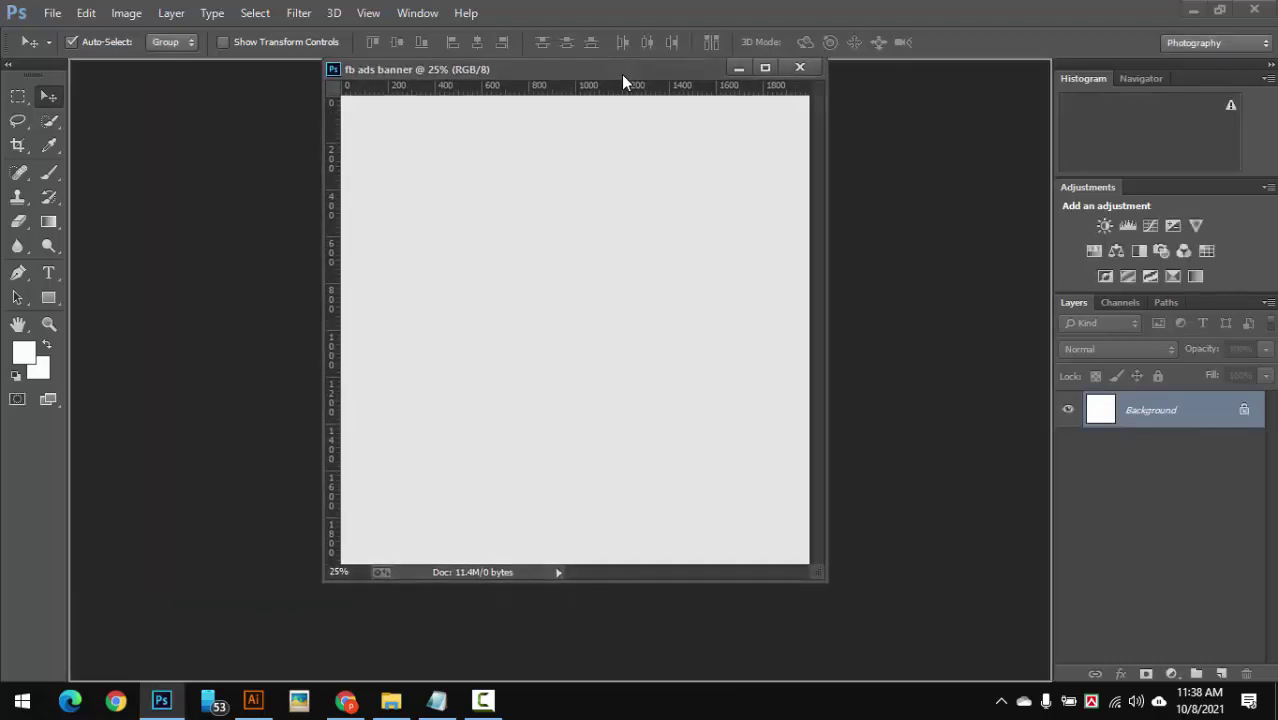
pyautogui.scroll(2, 512, 212)
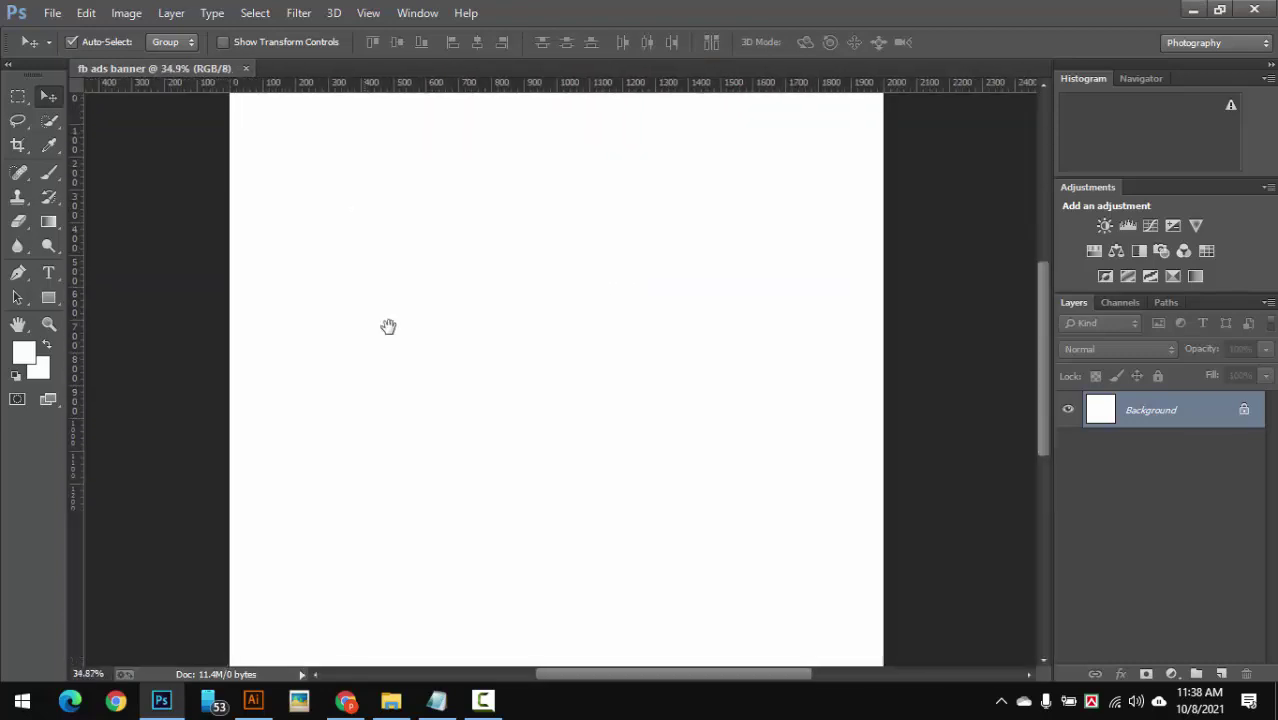
pyautogui.scroll(3, 388, 325)
# Draw a 100 × 100 px square filled with solid black
pyautogui.click(48, 297)
pyautogui.click(502, 307)
pyautogui.click(664, 291)
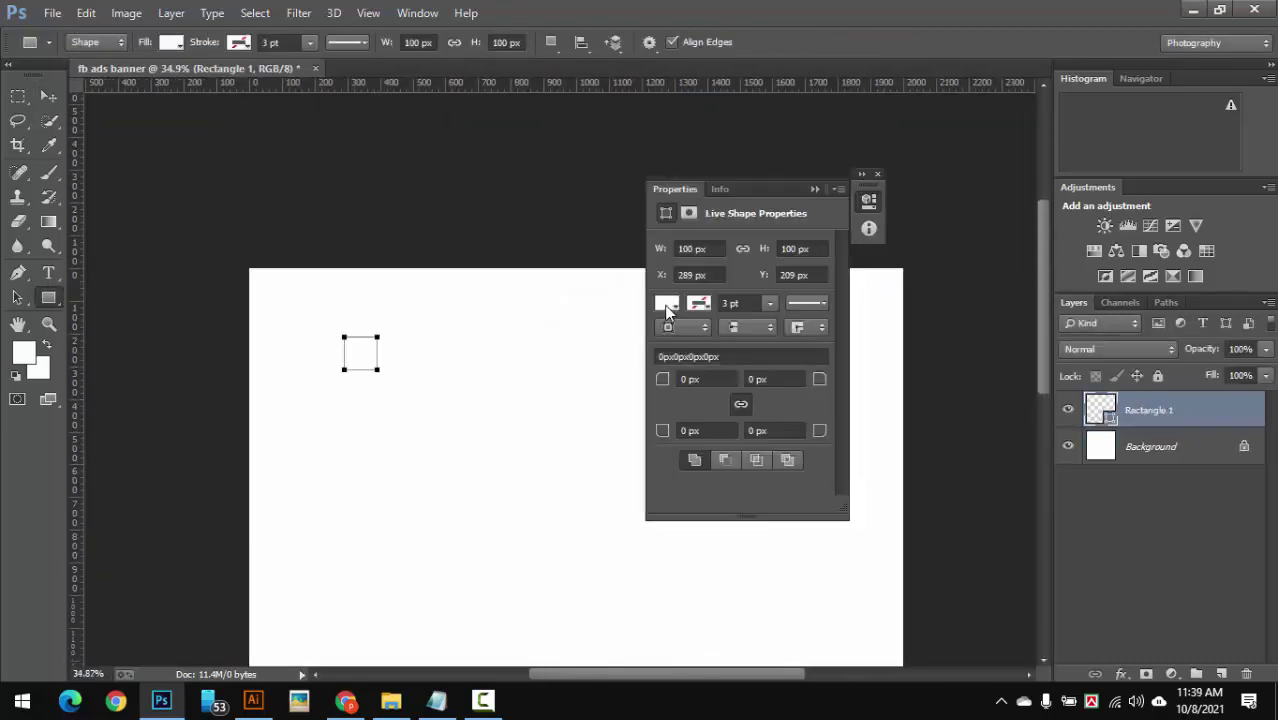
pyautogui.click(664, 305)
pyautogui.click(815, 189)
# Snap the square into the top-left corner and add guides at its bottom and right edges
pyautogui.press('v')
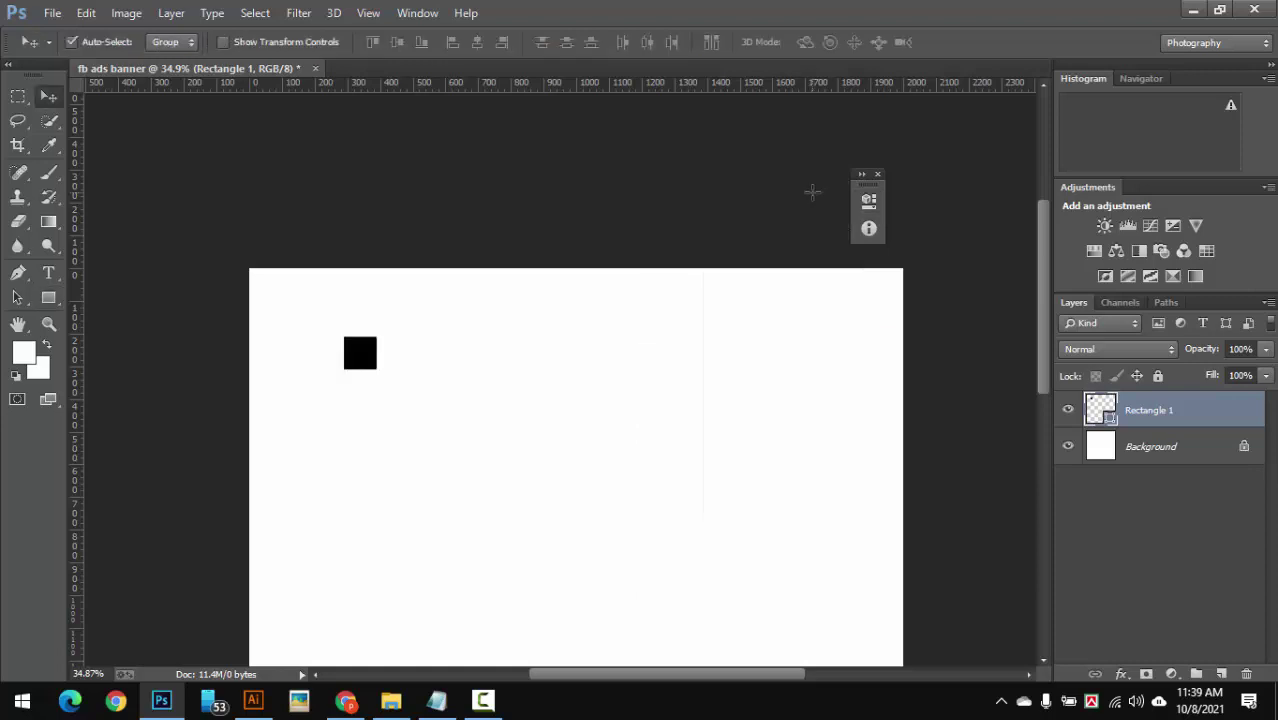
pyautogui.scroll(-3, 433, 231)
pyautogui.scroll(5, 496, 242)
pyautogui.moveTo(775, 530); pyautogui.dragTo(549, 367)
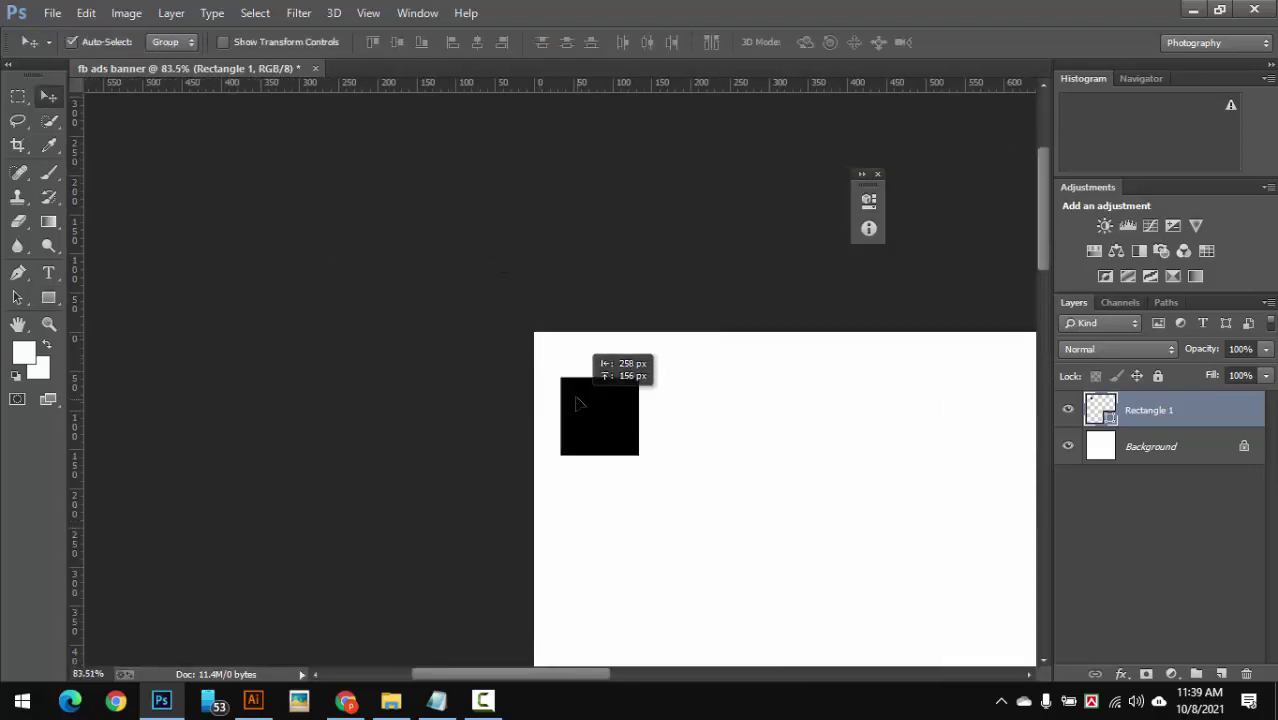
pyautogui.moveTo(561, 458); pyautogui.dragTo(561, 410)
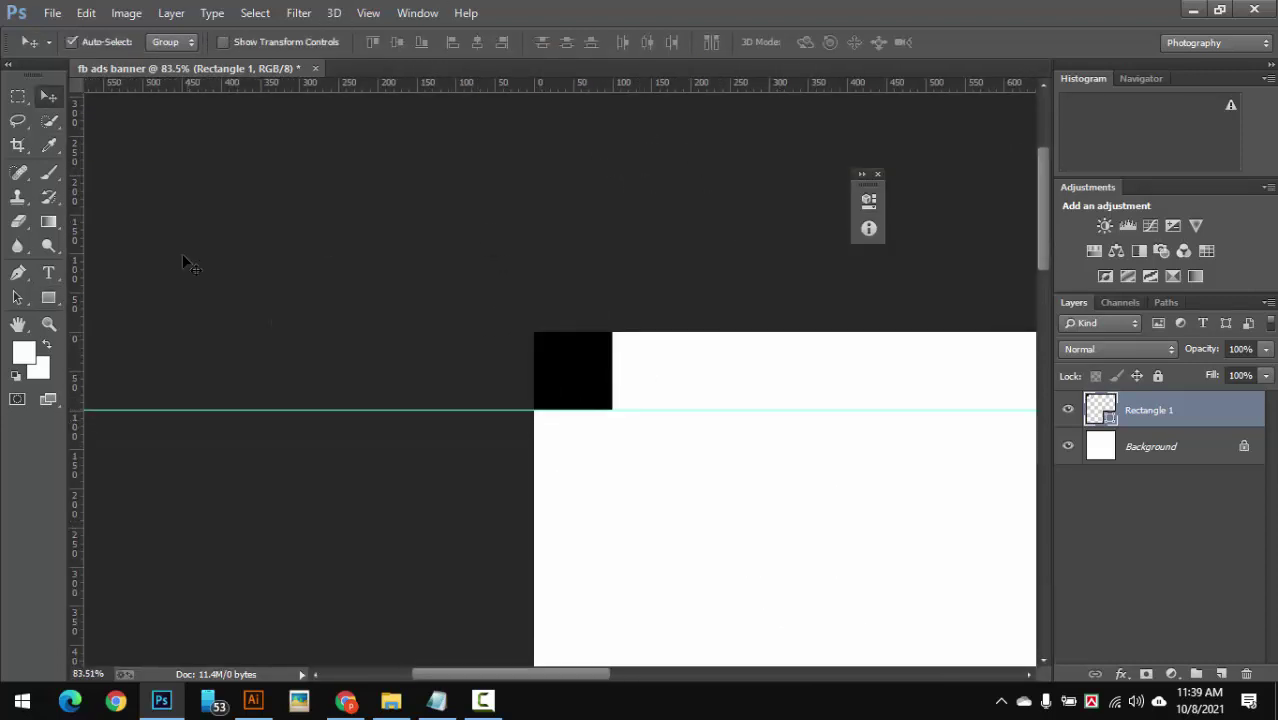
pyautogui.moveTo(620, 363); pyautogui.dragTo(620, 363)
pyautogui.scroll(-5, 670, 368)
pyautogui.scroll(3, 436, 265)
# Move the square to the bottom-right corner, add a guide at its top edge, then delete it
pyautogui.moveTo(436, 265); pyautogui.dragTo(696, 516)
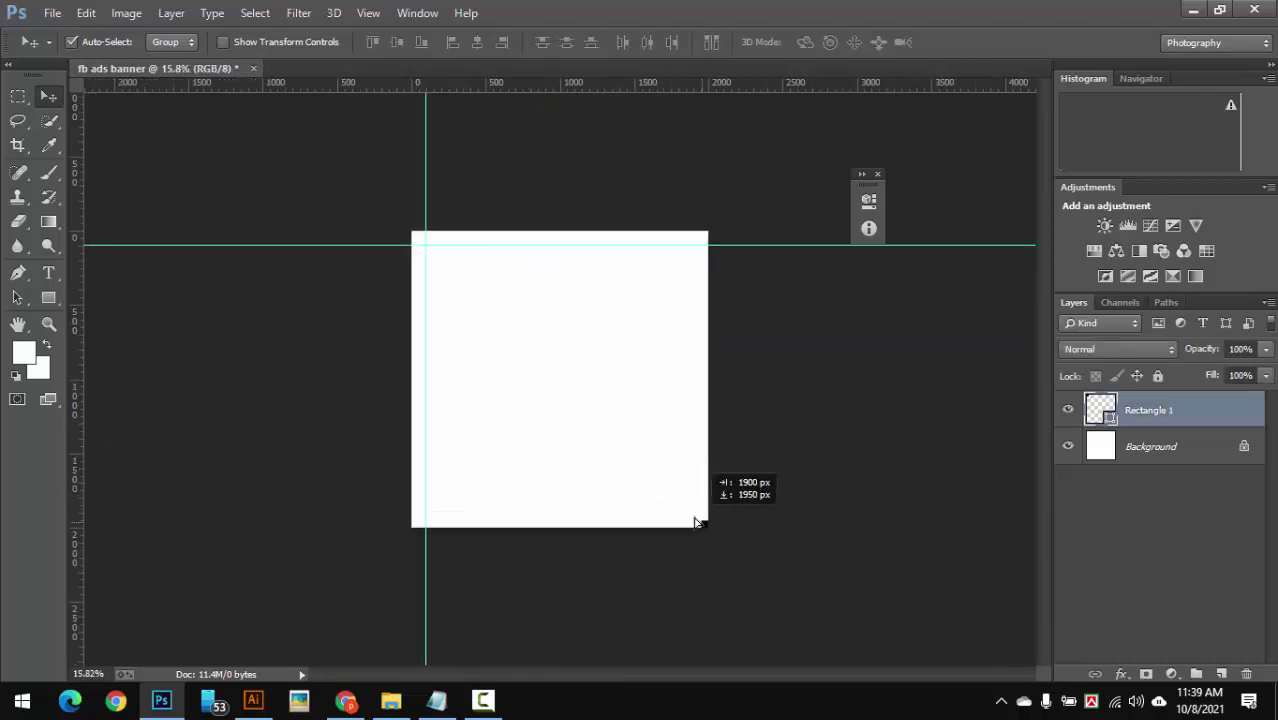
pyautogui.scroll(4, 563, 417)
pyautogui.hscroll(5, 725, 422)
pyautogui.scroll(2, 700, 358)
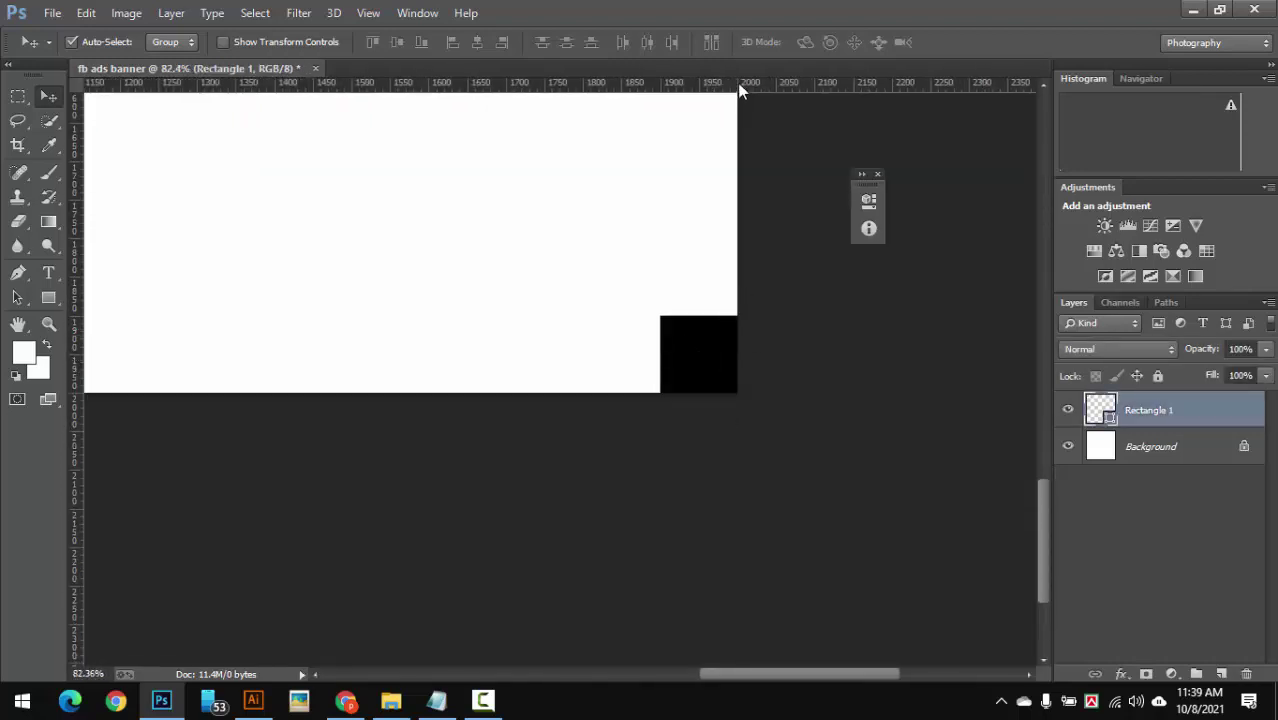
pyautogui.moveTo(740, 88); pyautogui.dragTo(138, 314)
pyautogui.press('Delete')
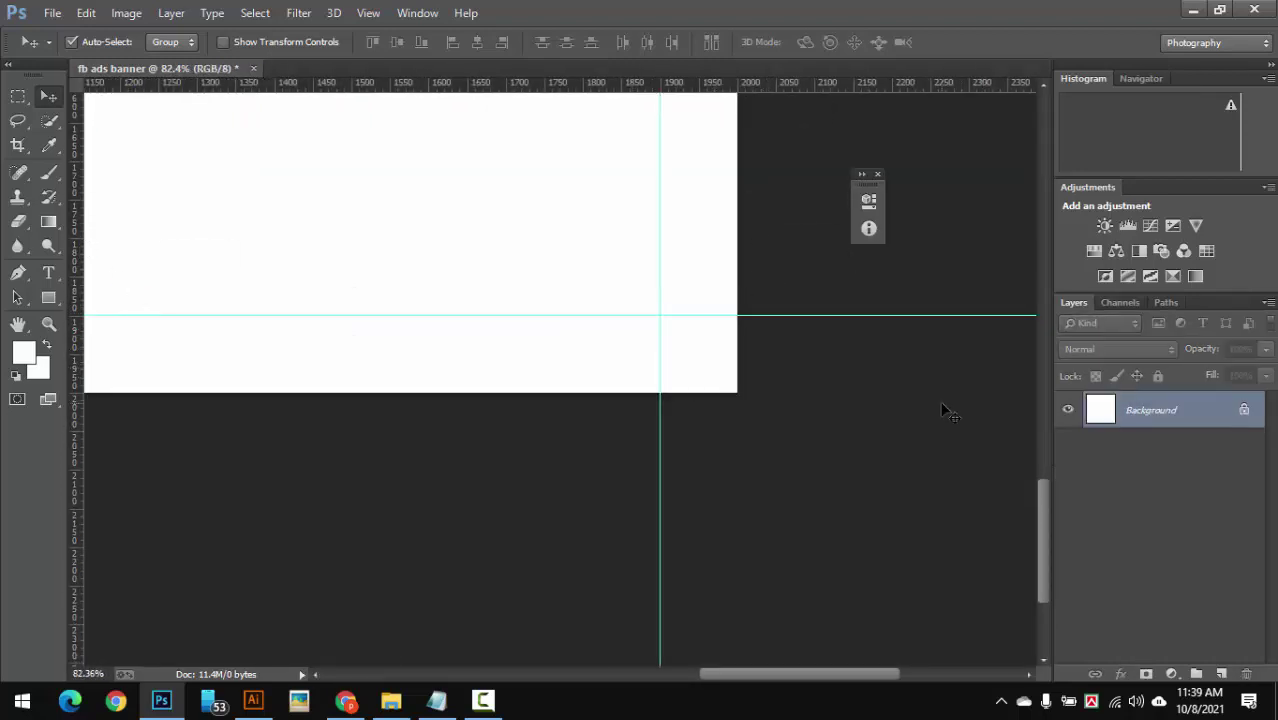
pyautogui.scroll(-10, 565, 317)
pyautogui.scroll(5, 648, 414)
pyautogui.click(391, 700)
# Place the Brother logo file on the canvas and move it into the top-left guide corner
pyautogui.moveTo(415, 240); pyautogui.dragTo(540, 381)
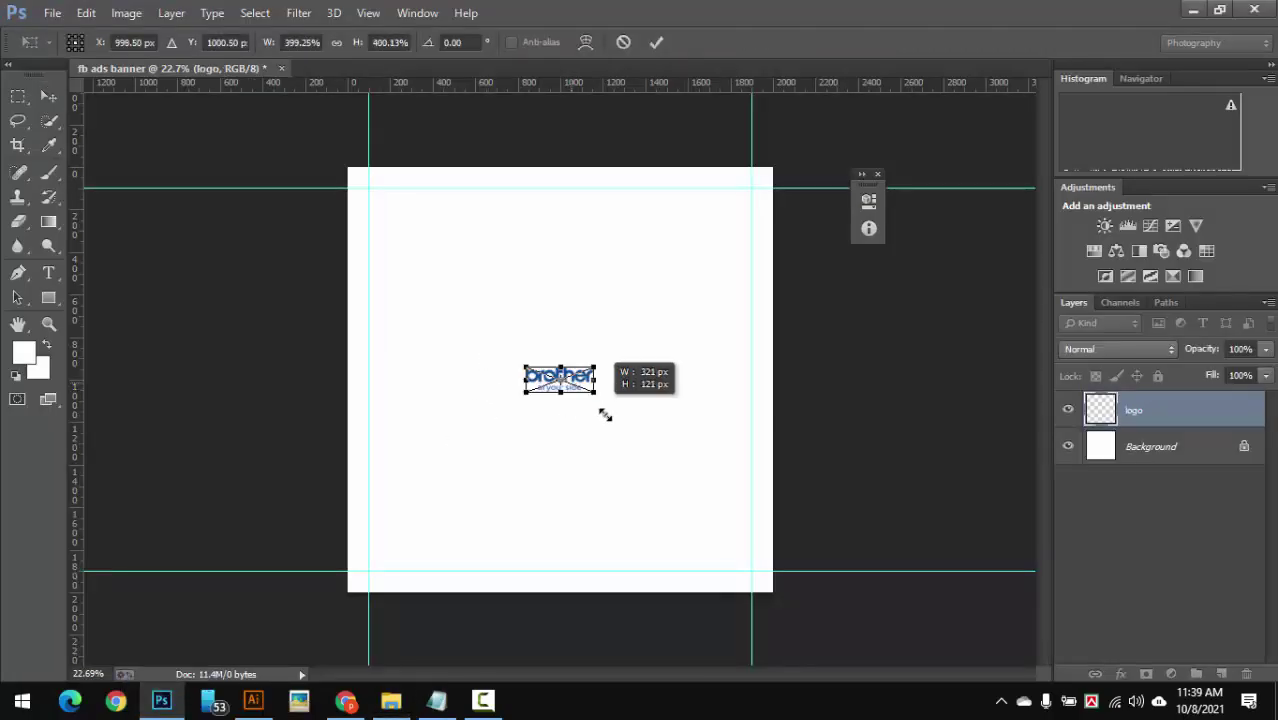
pyautogui.press('Return')
pyautogui.scroll(2, 661, 487)
pyautogui.moveTo(661, 487); pyautogui.dragTo(436, 214)
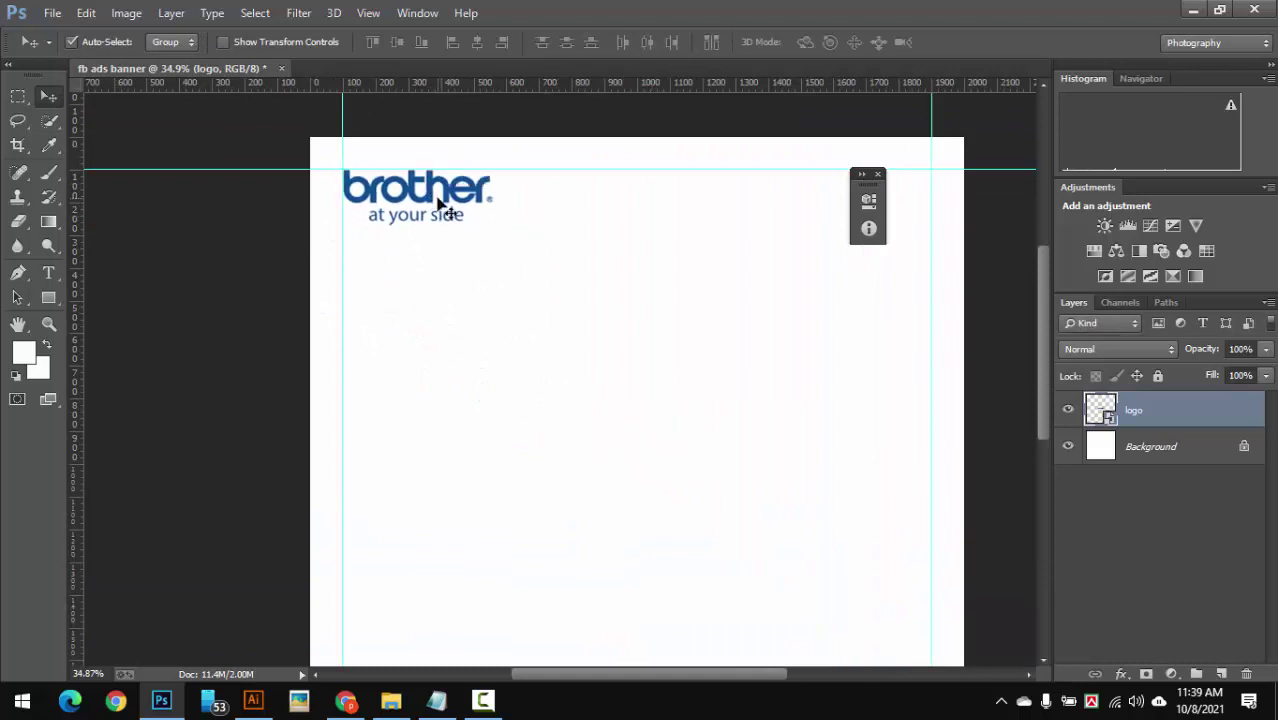
pyautogui.scroll(4, 558, 219)
pyautogui.scroll(-5, 558, 219)
pyautogui.scroll(-5, 713, 351)
pyautogui.scroll(4, 742, 416)
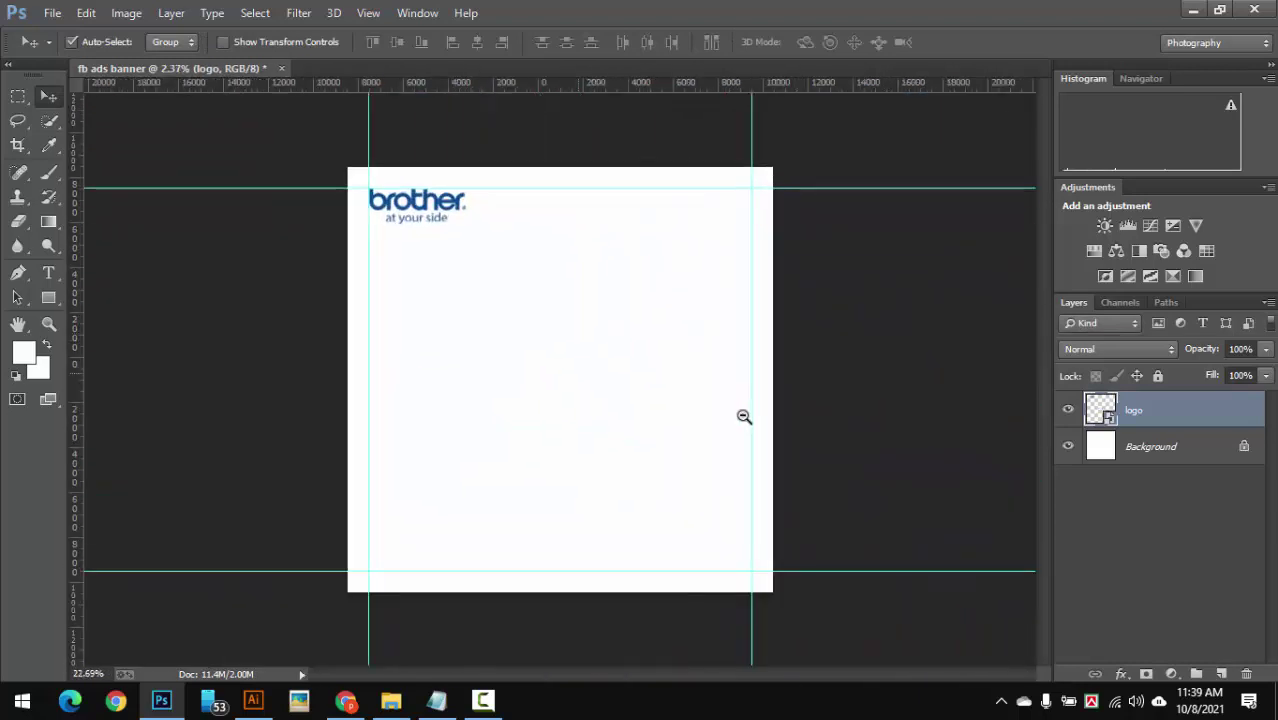
pyautogui.scroll(3, 497, 219)
pyautogui.scroll(1, 497, 219)
# Scale the logo down to fit inside the top-left margin
pyautogui.hotkey('ctrl', 't')
pyautogui.moveTo(638, 365); pyautogui.dragTo(570, 336)
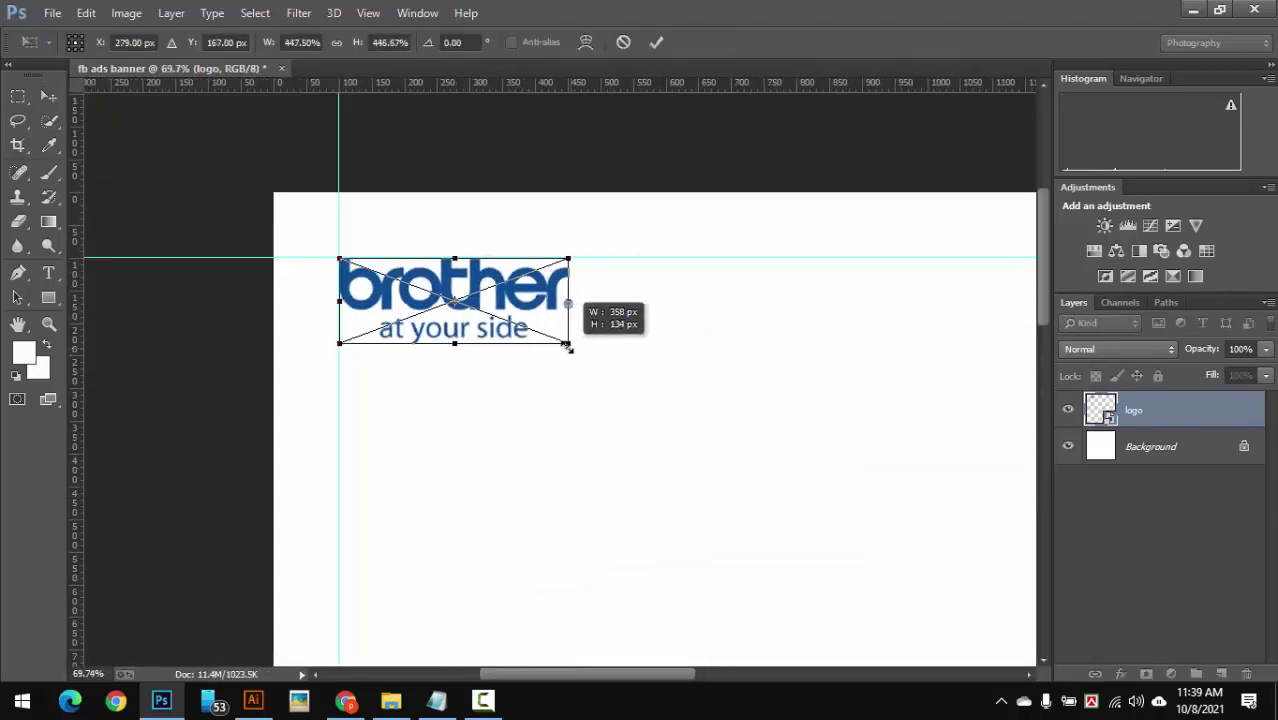
pyautogui.press('Return')
pyautogui.scroll(-5, 564, 347)
pyautogui.scroll(2, 576, 394)
pyautogui.click(436, 700)
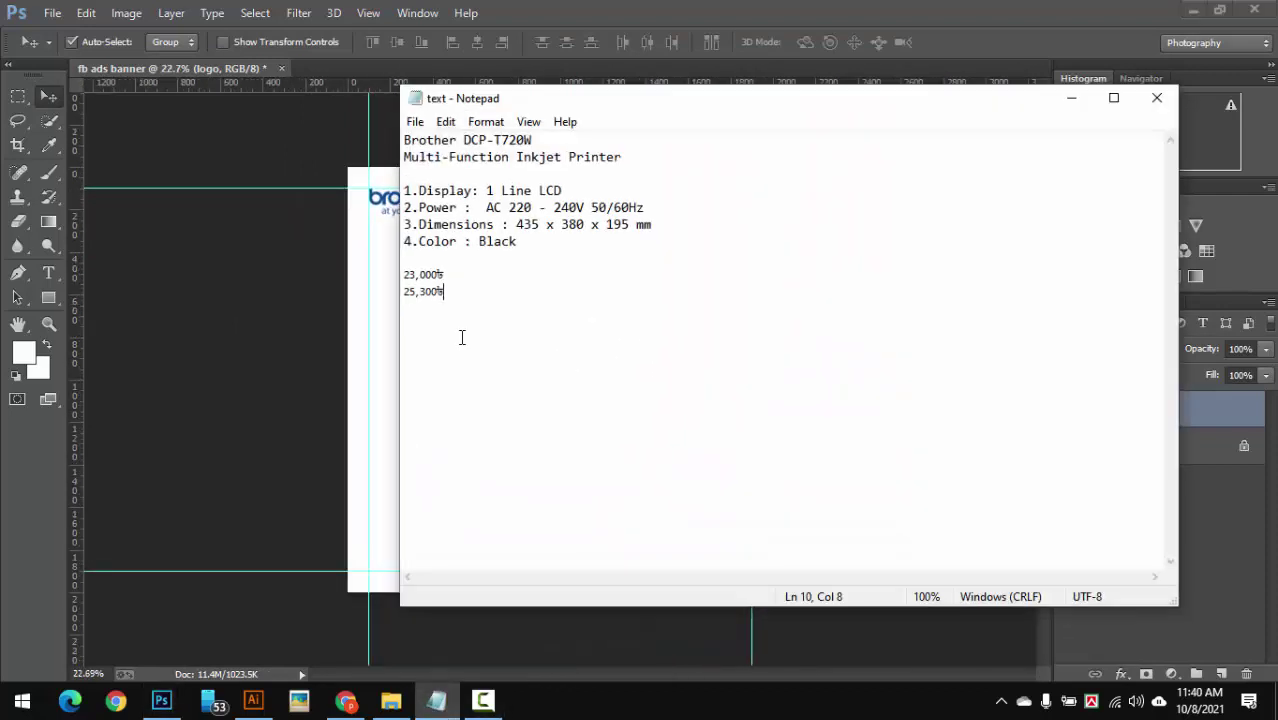
# Paste the headline text 'Brother DCP-T720W' onto the canvas
pyautogui.click(1068, 102)
pyautogui.click(645, 355)
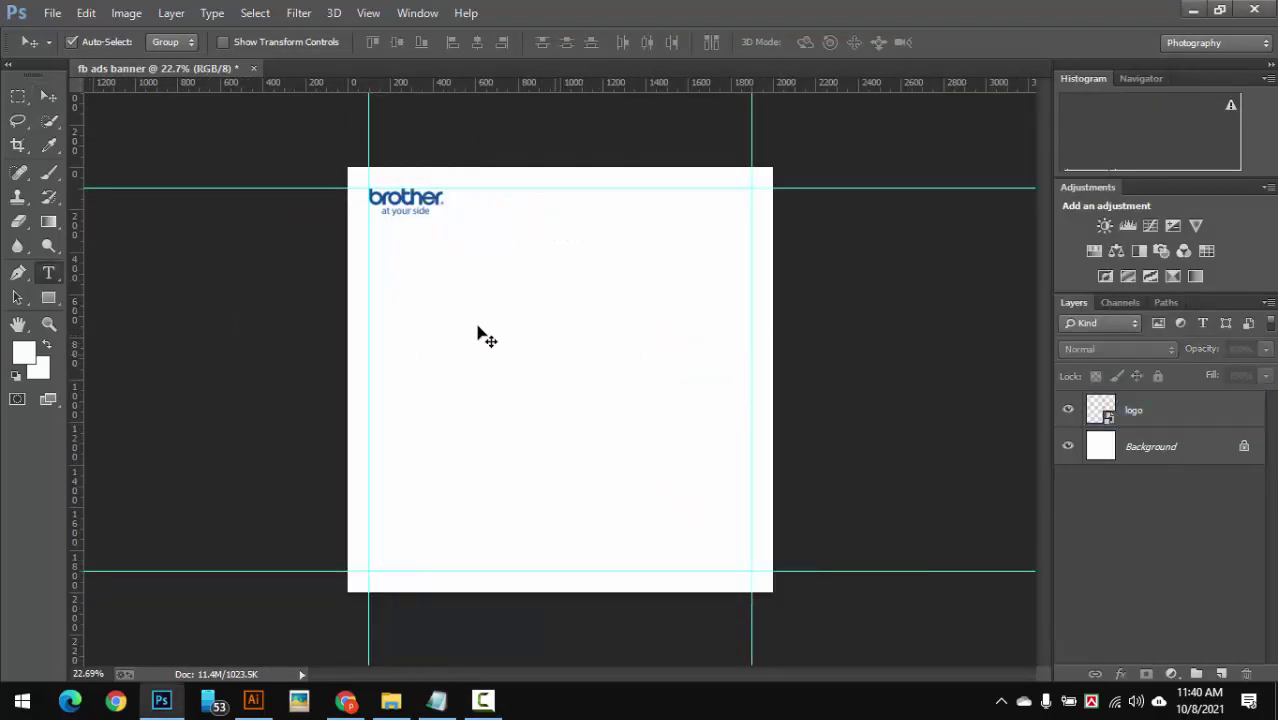
pyautogui.scroll(1, 552, 353)
pyautogui.click(403, 305)
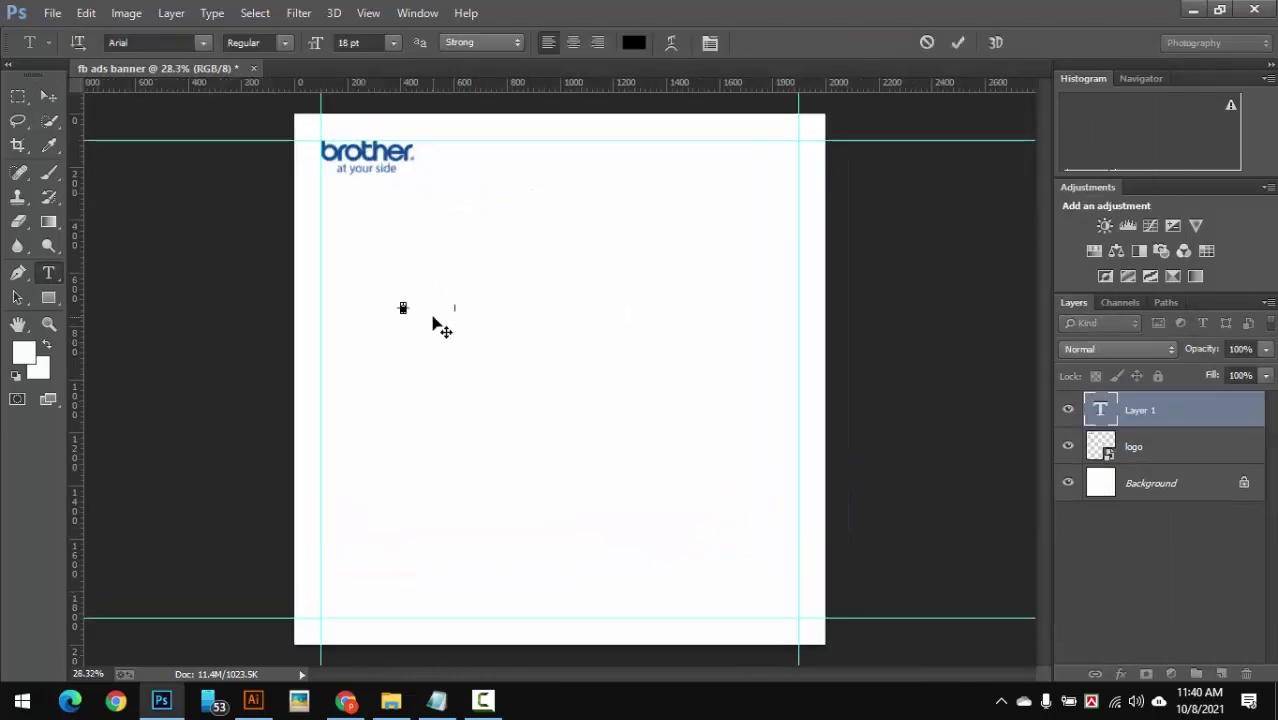
pyautogui.click(52, 99)
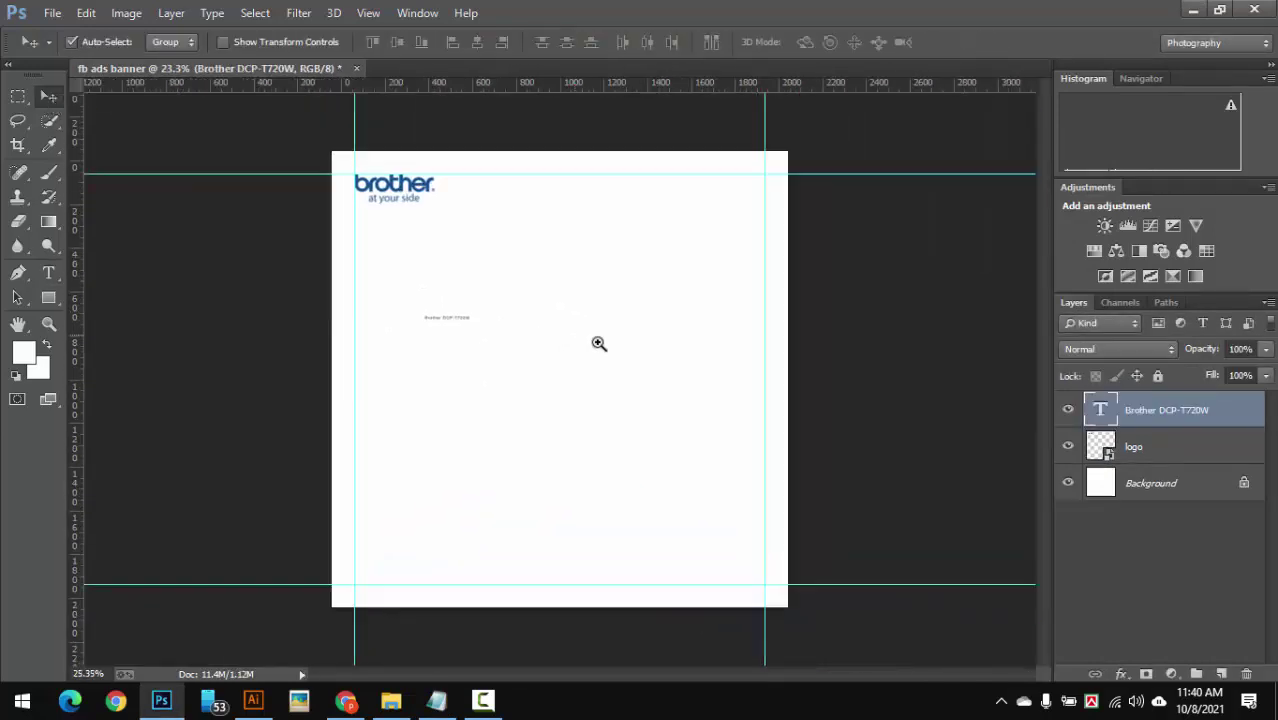
# Enlarge the headline and move it up under the logo
pyautogui.hotkey('ctrl', 't')
pyautogui.moveTo(456, 312)
pyautogui.mouseDown()
pyautogui.moveTo(717, 440)
pyautogui.moveTo(770, 346)
pyautogui.mouseUp()
pyautogui.moveTo(687, 320); pyautogui.dragTo(652, 243)
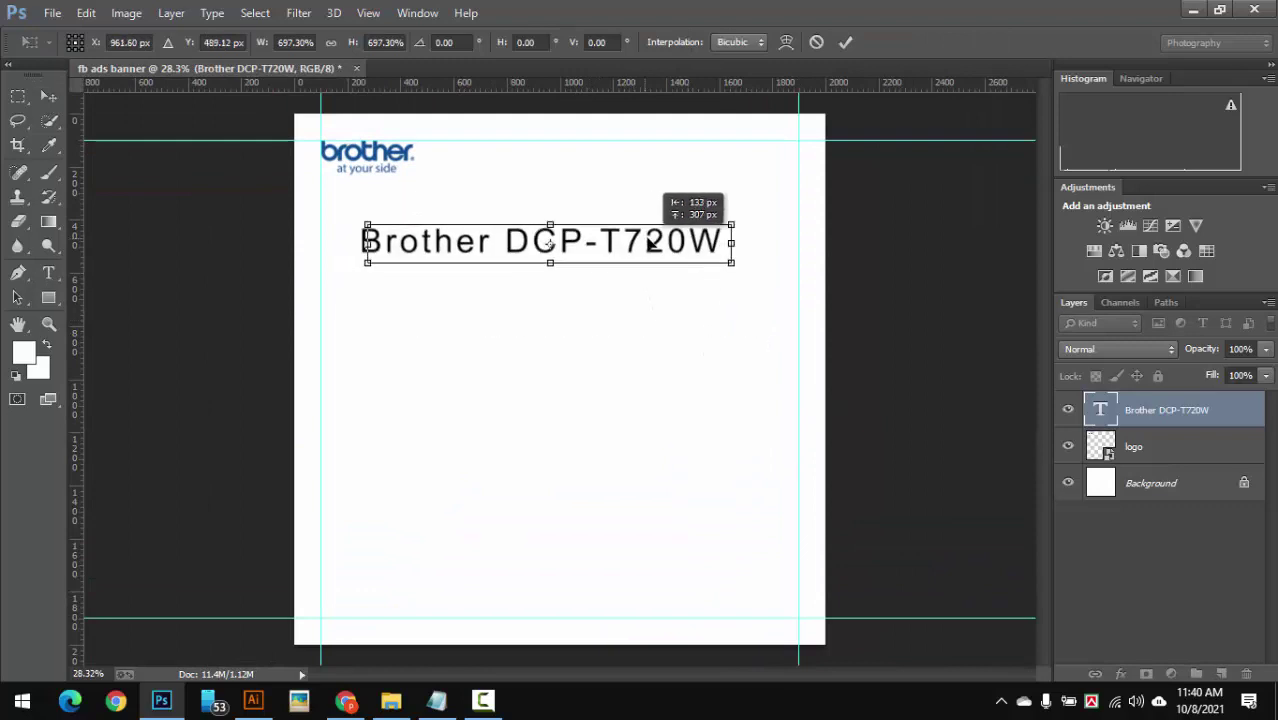
pyautogui.moveTo(722, 266); pyautogui.dragTo(750, 280)
pyautogui.press('Return')
pyautogui.scroll(2, 522, 245)
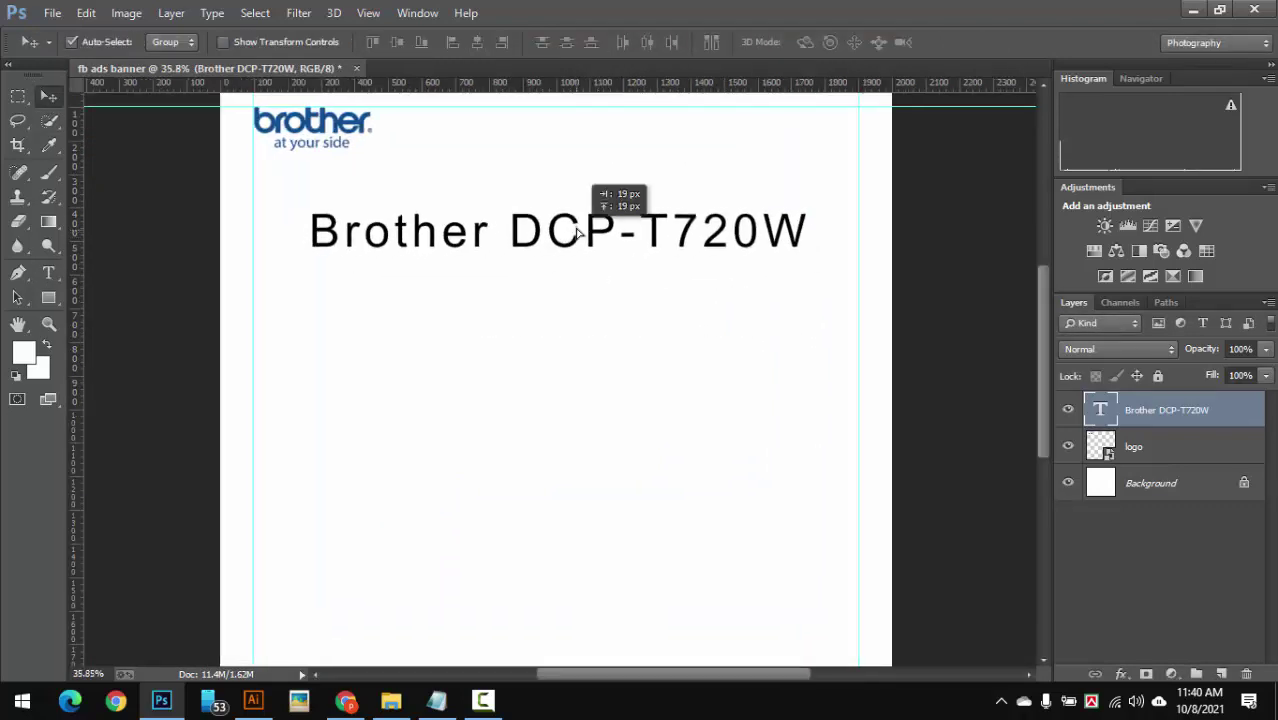
# Set the whole headline's font to Roboto Bold
pyautogui.doubleClick(390, 228)
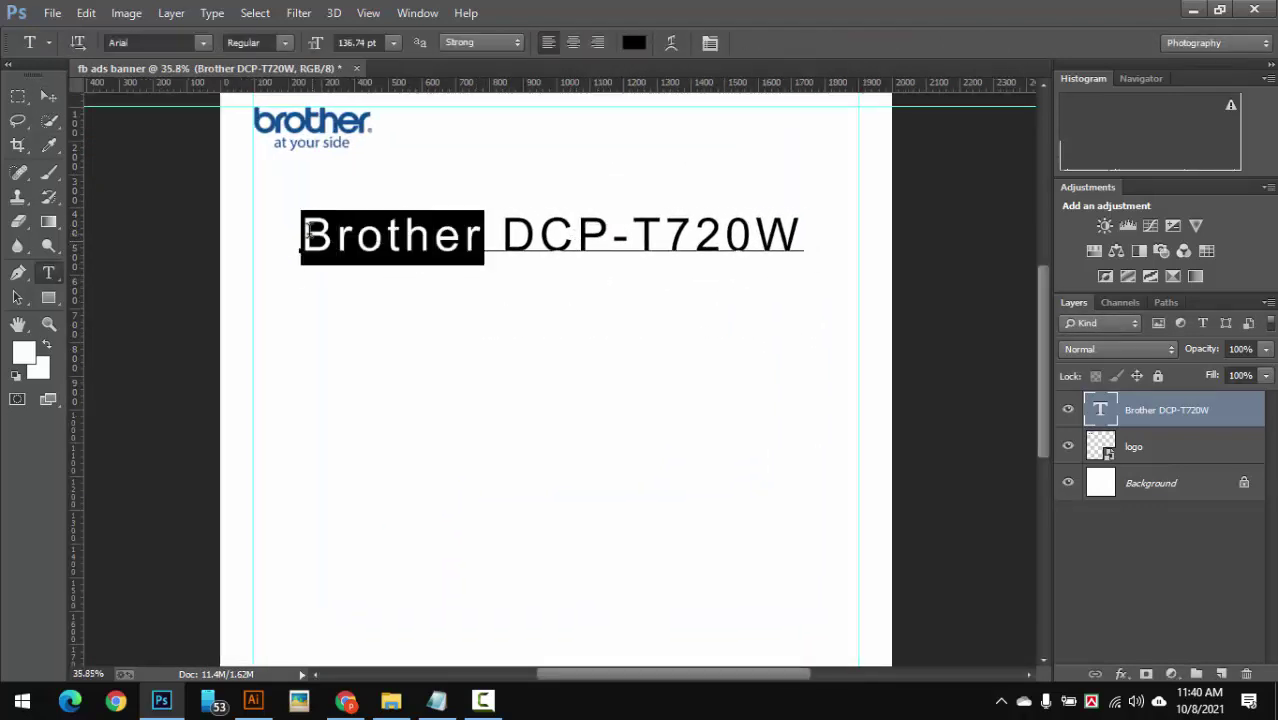
pyautogui.click(212, 13)
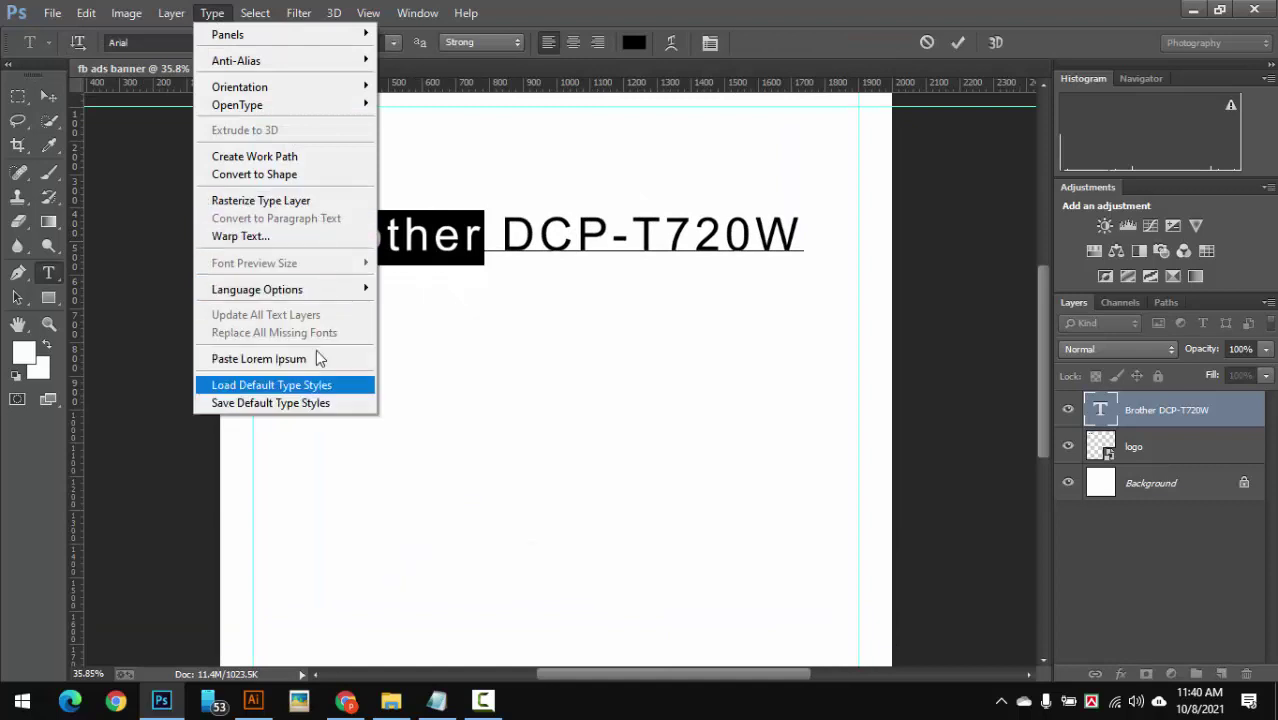
pyautogui.moveTo(237, 105)
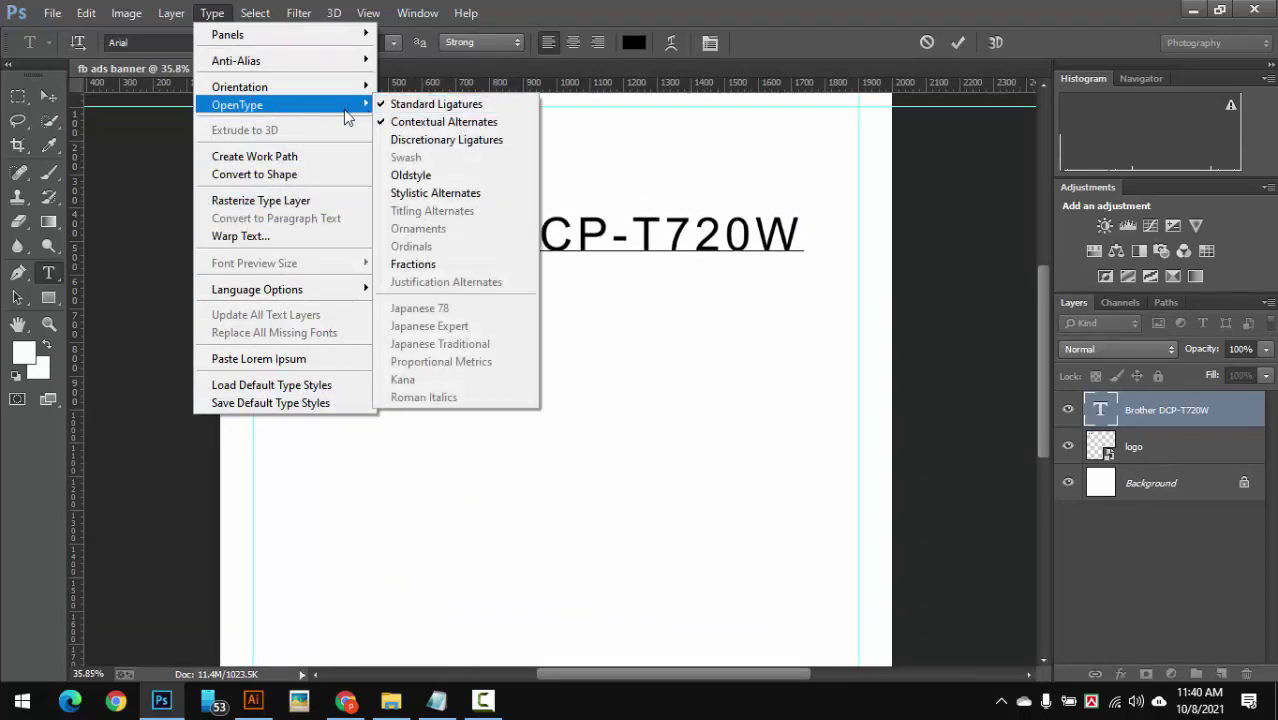
pyautogui.click(46, 100)
pyautogui.click(48, 96)
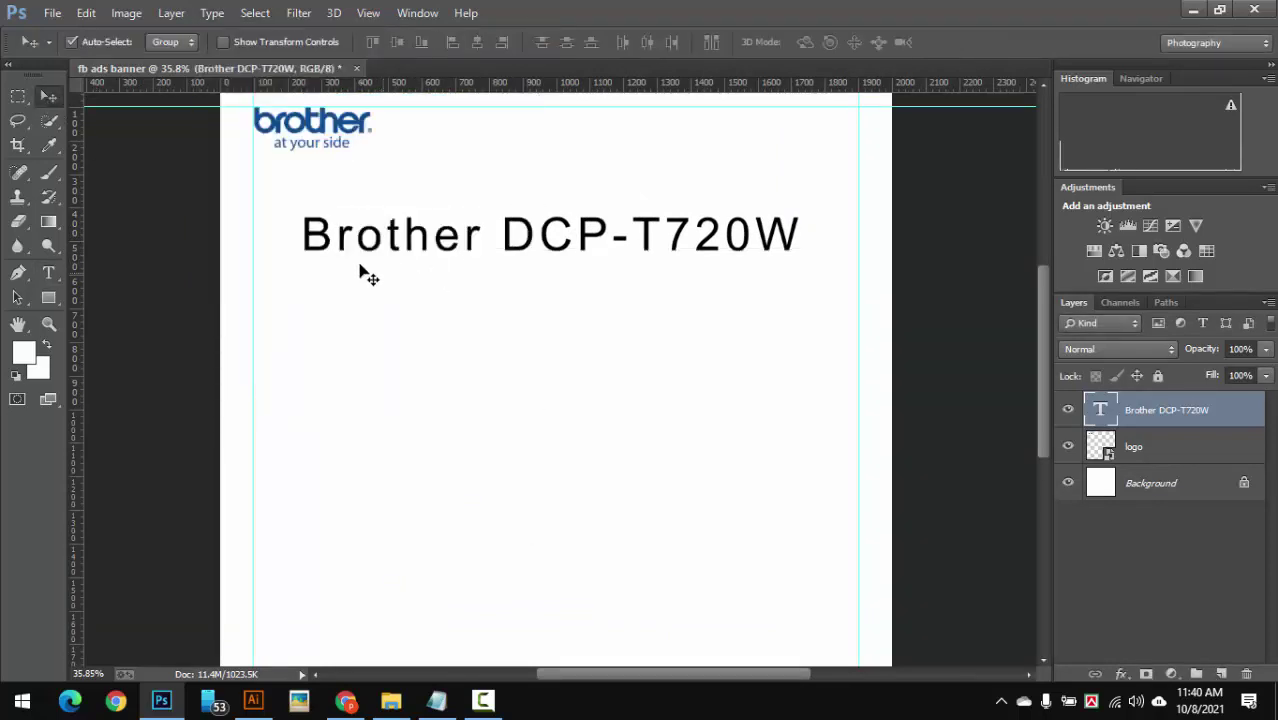
pyautogui.scroll(-2, 592, 300)
pyautogui.doubleClick(633, 250)
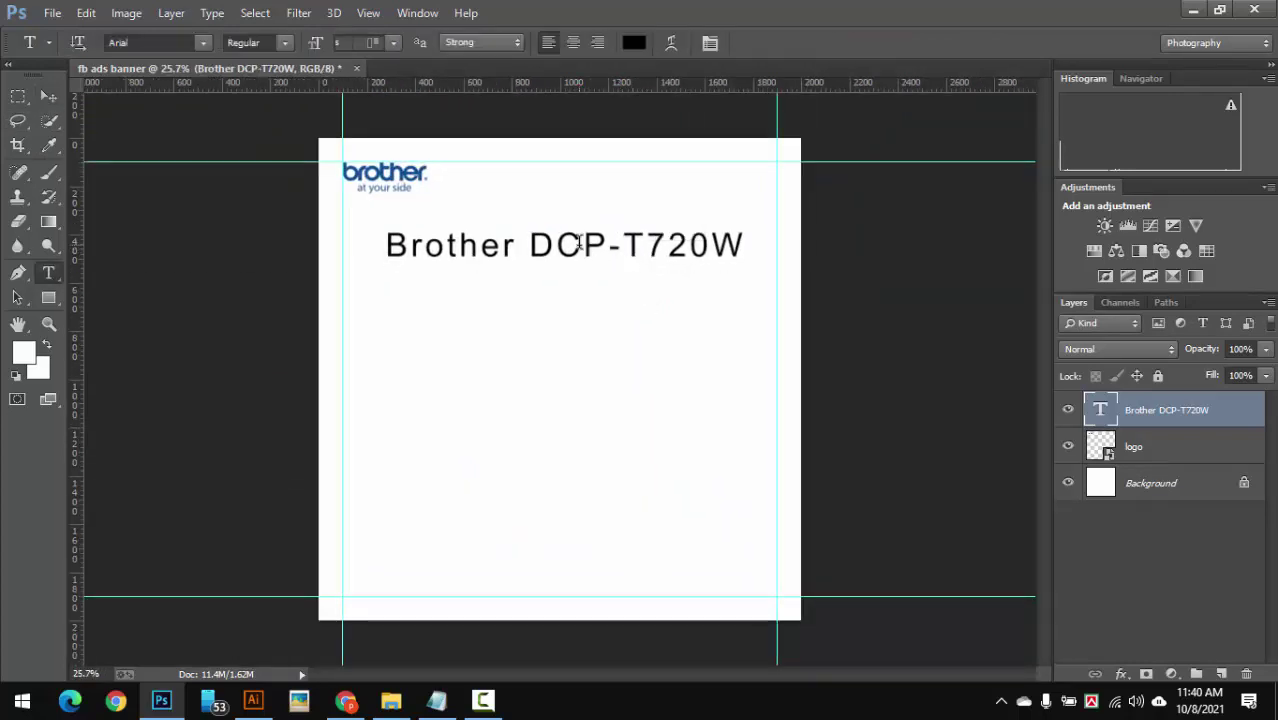
pyautogui.write('Roboto')
pyautogui.press('Return')
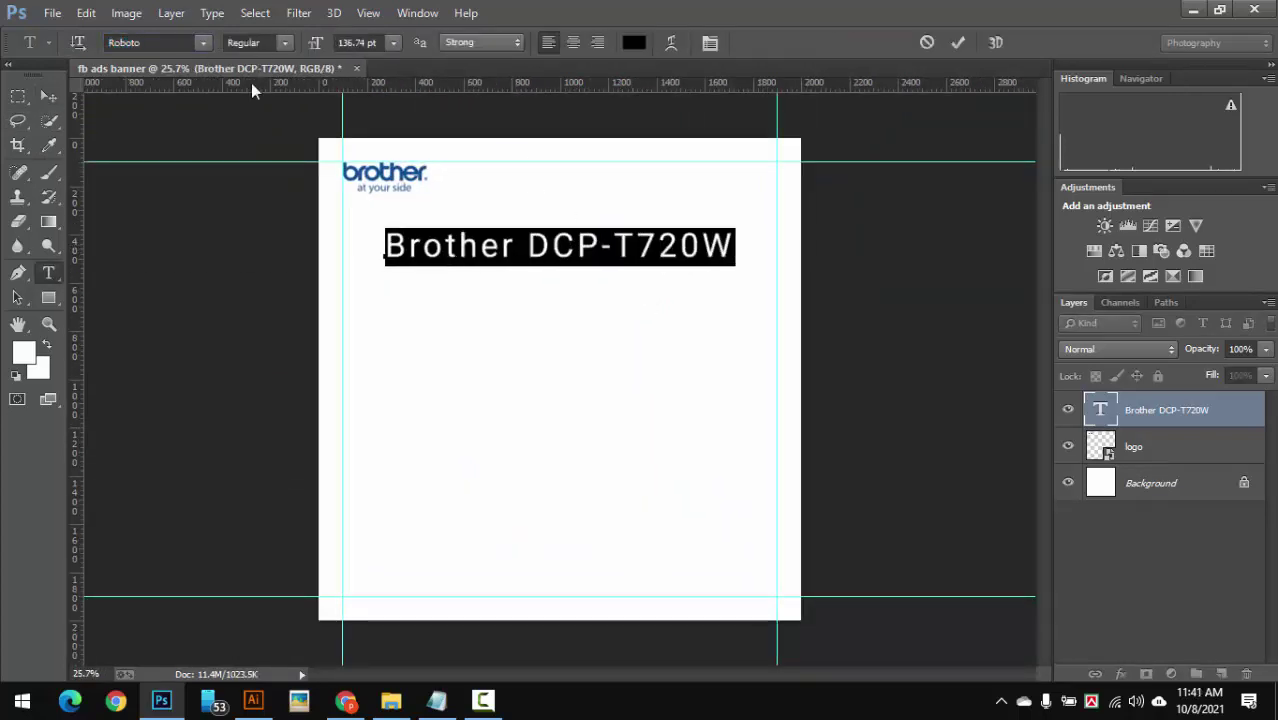
pyautogui.click(255, 42)
pyautogui.click(265, 178)
# Centre the headline beneath the logo
pyautogui.click(48, 96)
pyautogui.scroll(1, 598, 230)
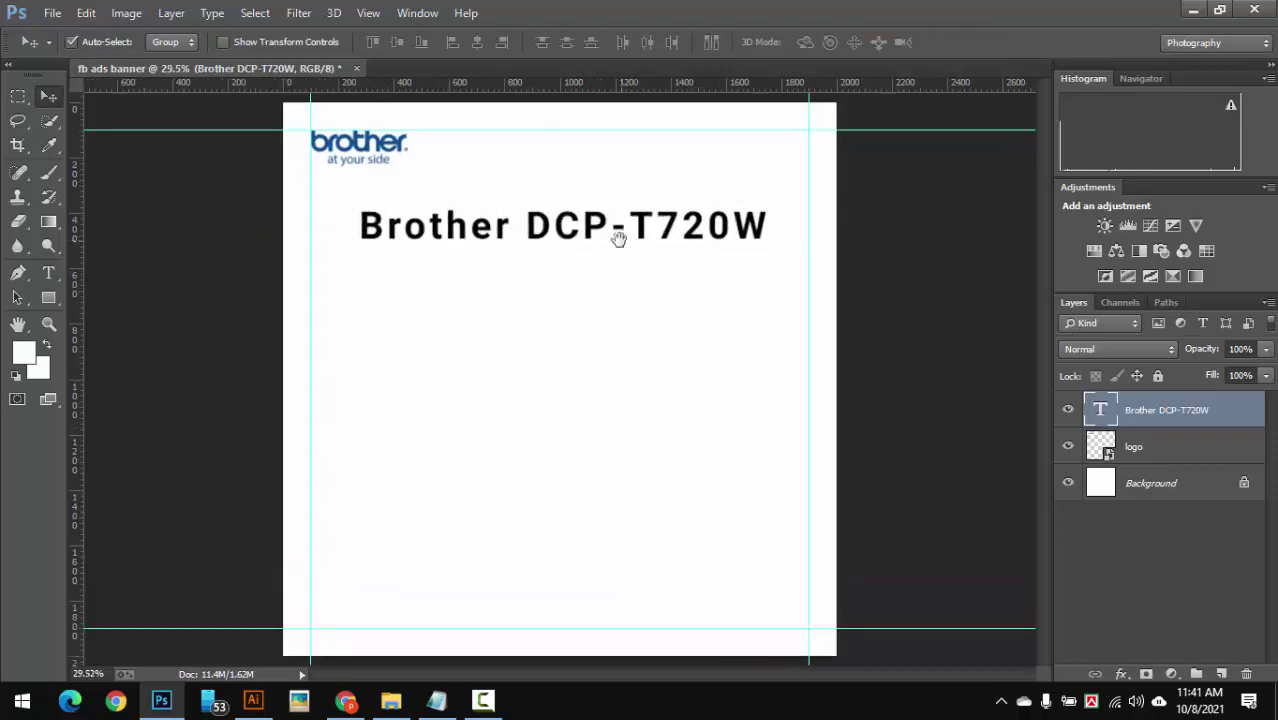
pyautogui.moveTo(619, 237); pyautogui.dragTo(592, 220)
# Add the text 'Multi-Function Inkjet Printer' below the title
pyautogui.click(437, 700)
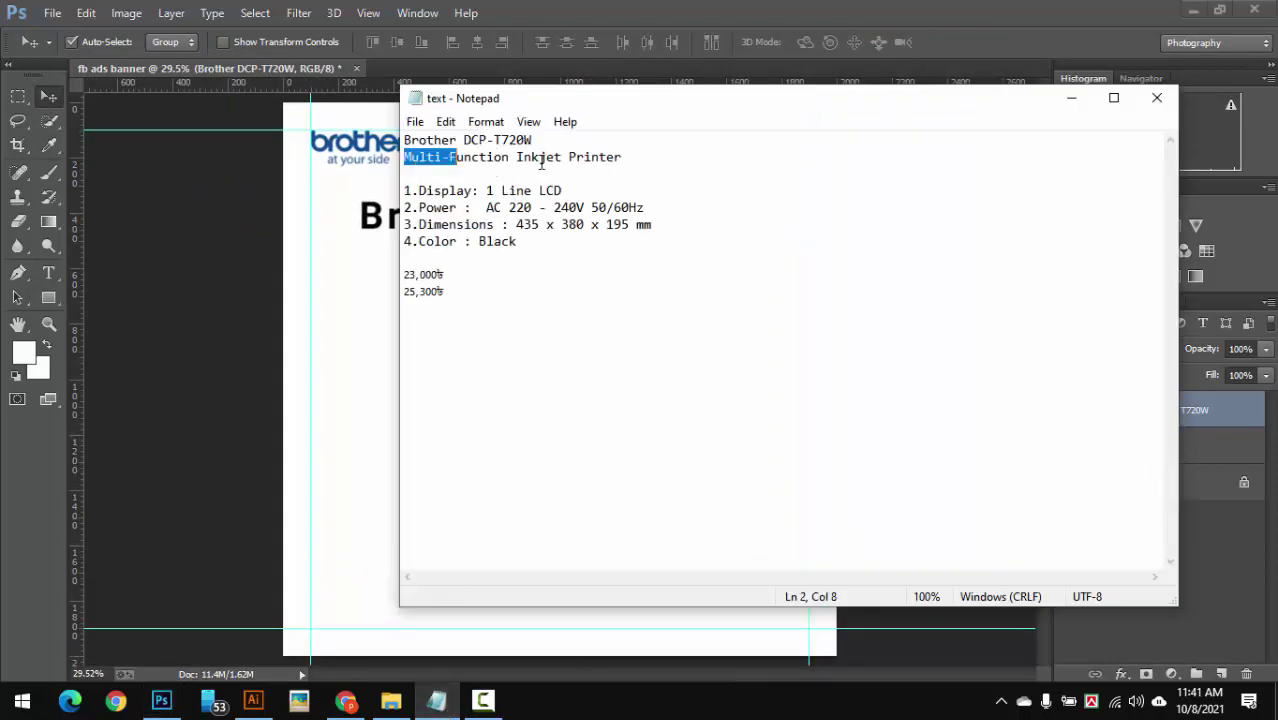
pyautogui.click(1071, 97)
pyautogui.scroll(-2, 741, 277)
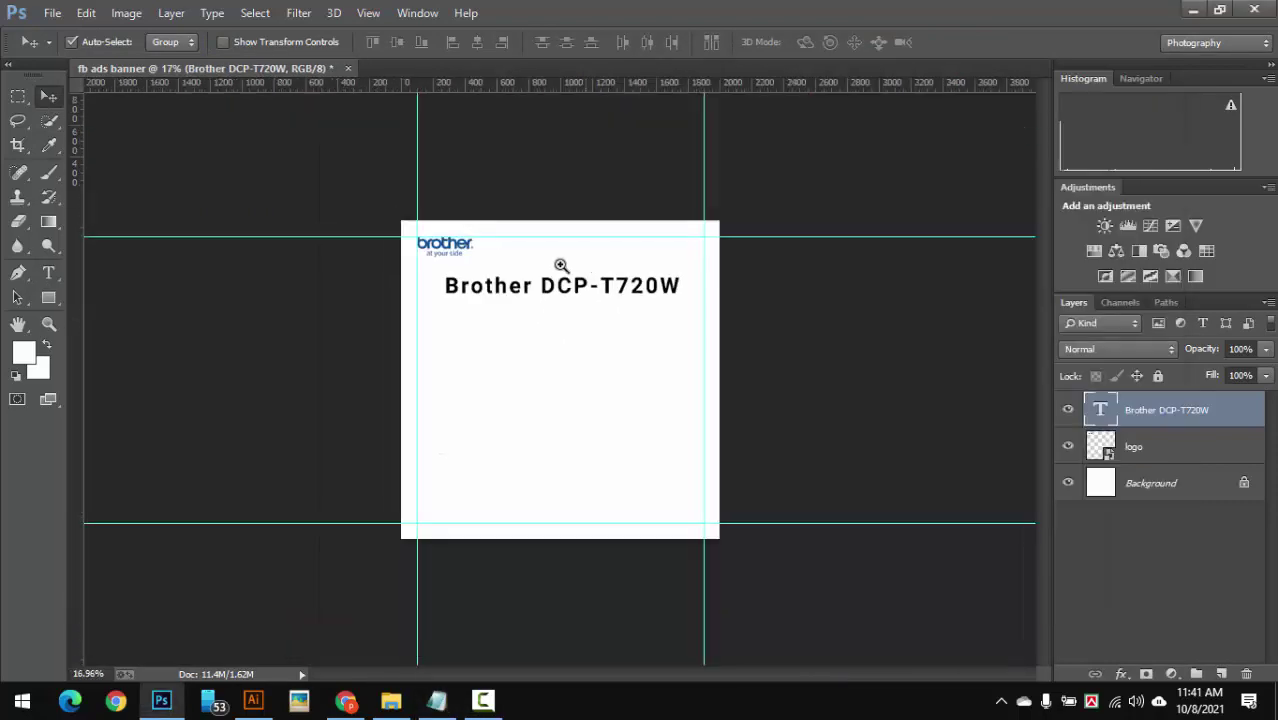
pyautogui.scroll(3, 562, 265)
pyautogui.press('t')
pyautogui.moveTo(301, 378); pyautogui.dragTo(408, 381)
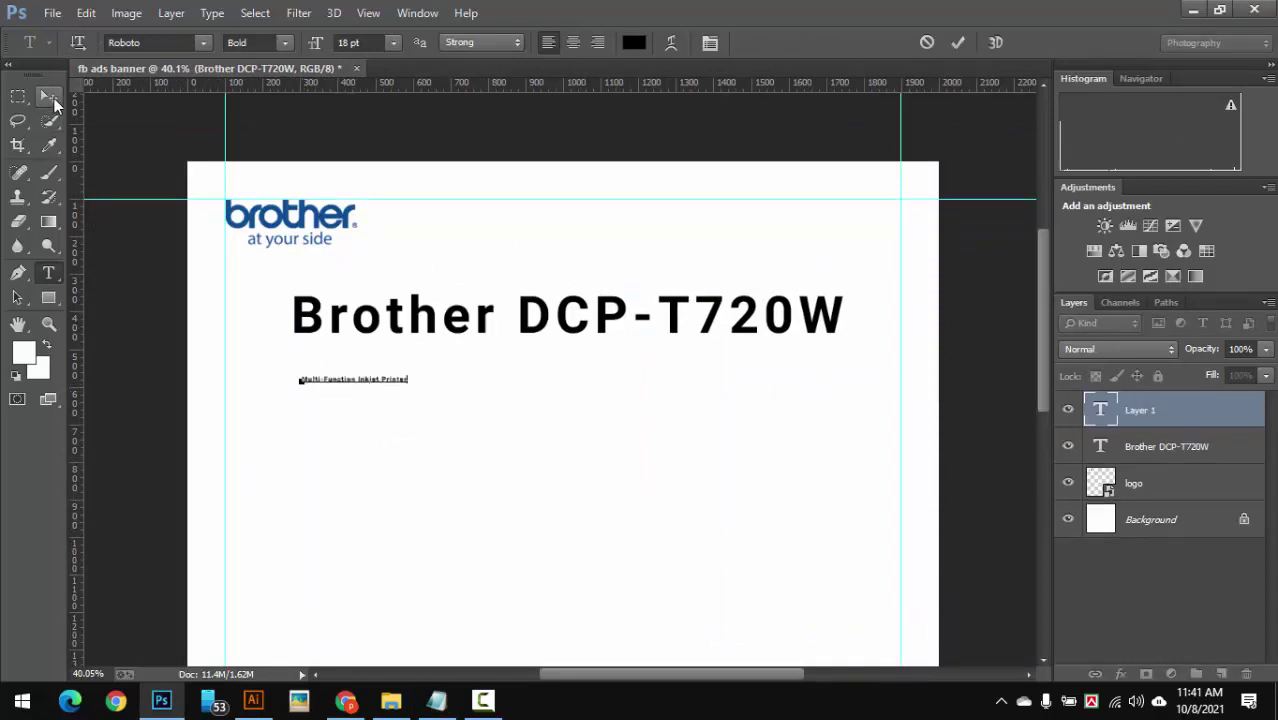
pyautogui.click(48, 96)
pyautogui.scroll(3, 414, 320)
pyautogui.scroll(-2, 371, 377)
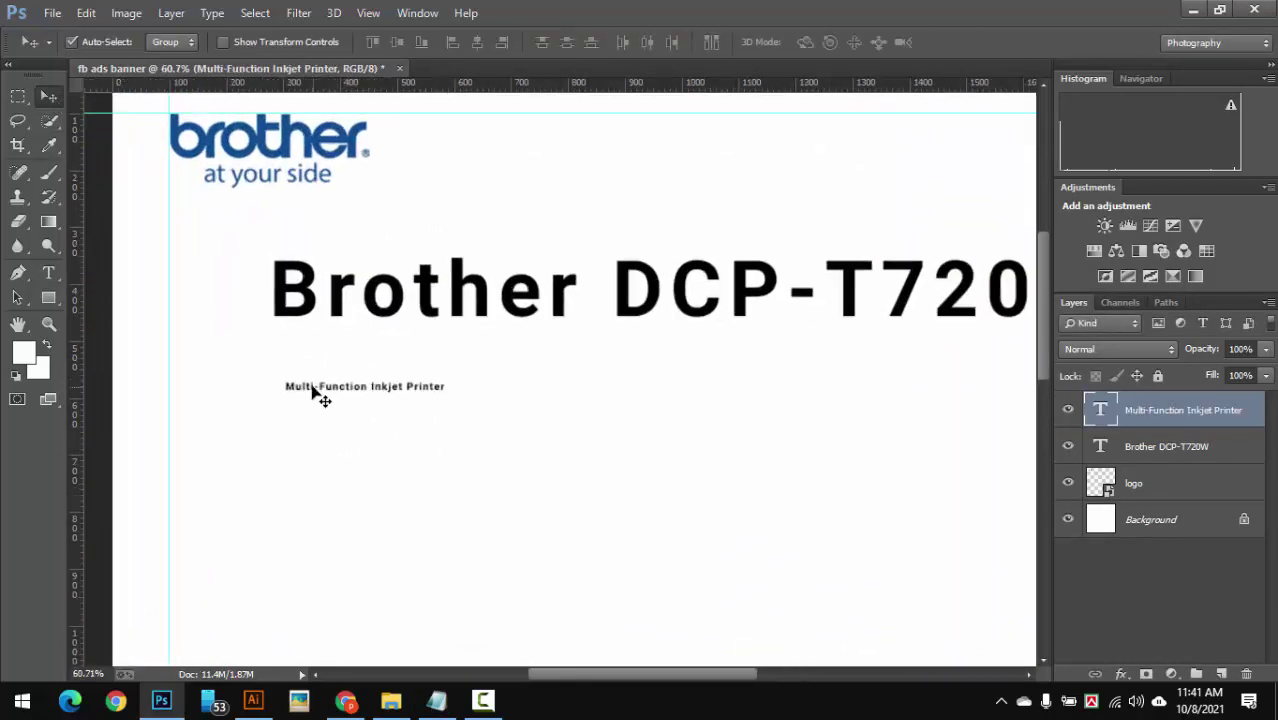
# Enlarge the subtitle to roughly the title's width
pyautogui.hotkey('ctrl', 't')
pyautogui.scroll(-2, 428, 365)
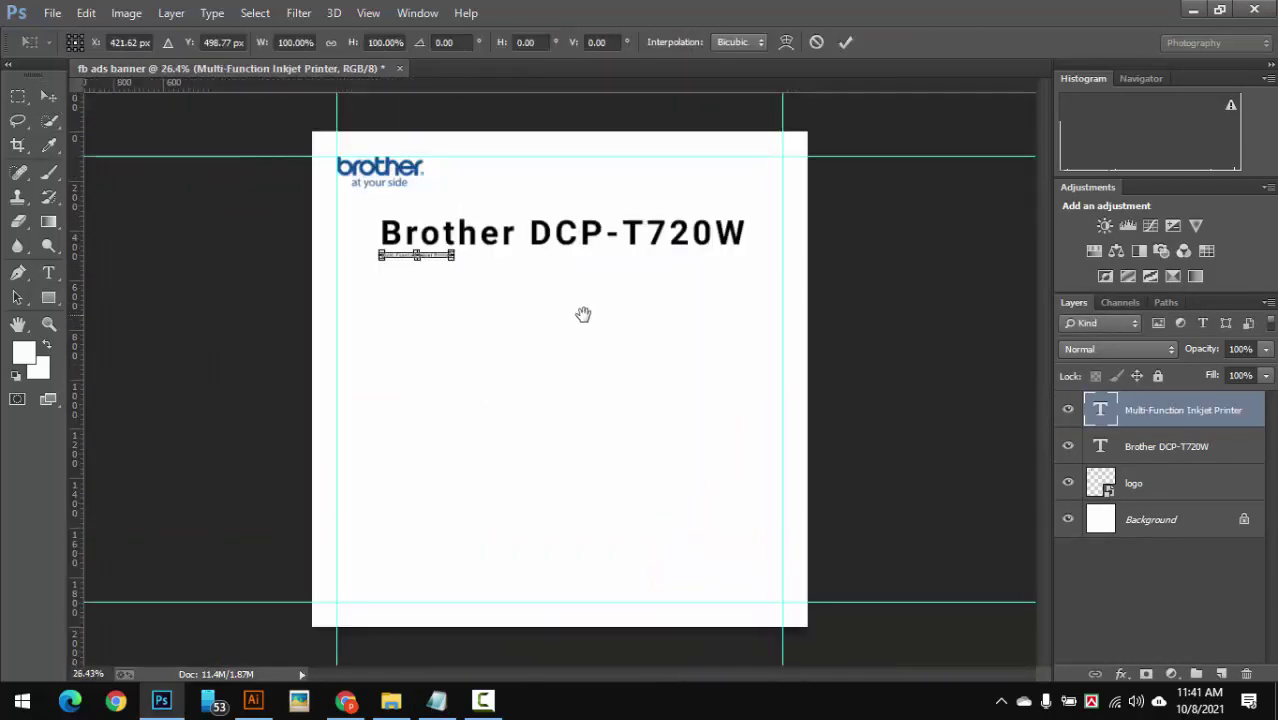
pyautogui.scroll(1, 585, 314)
pyautogui.moveTo(443, 257)
pyautogui.mouseDown()
pyautogui.moveTo(775, 340)
pyautogui.moveTo(739, 330)
pyautogui.mouseUp()
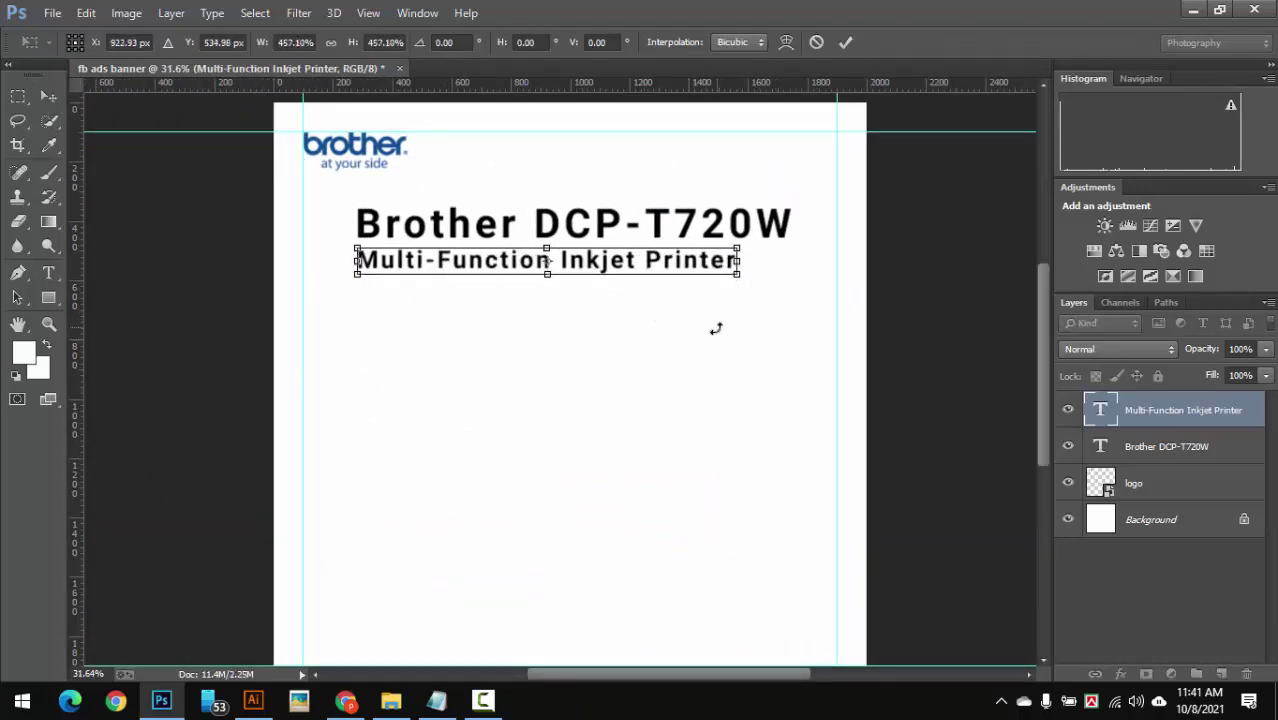
pyautogui.press('Return')
# Change the subtitle's font style to Regular weight
pyautogui.doubleClick(502, 261)
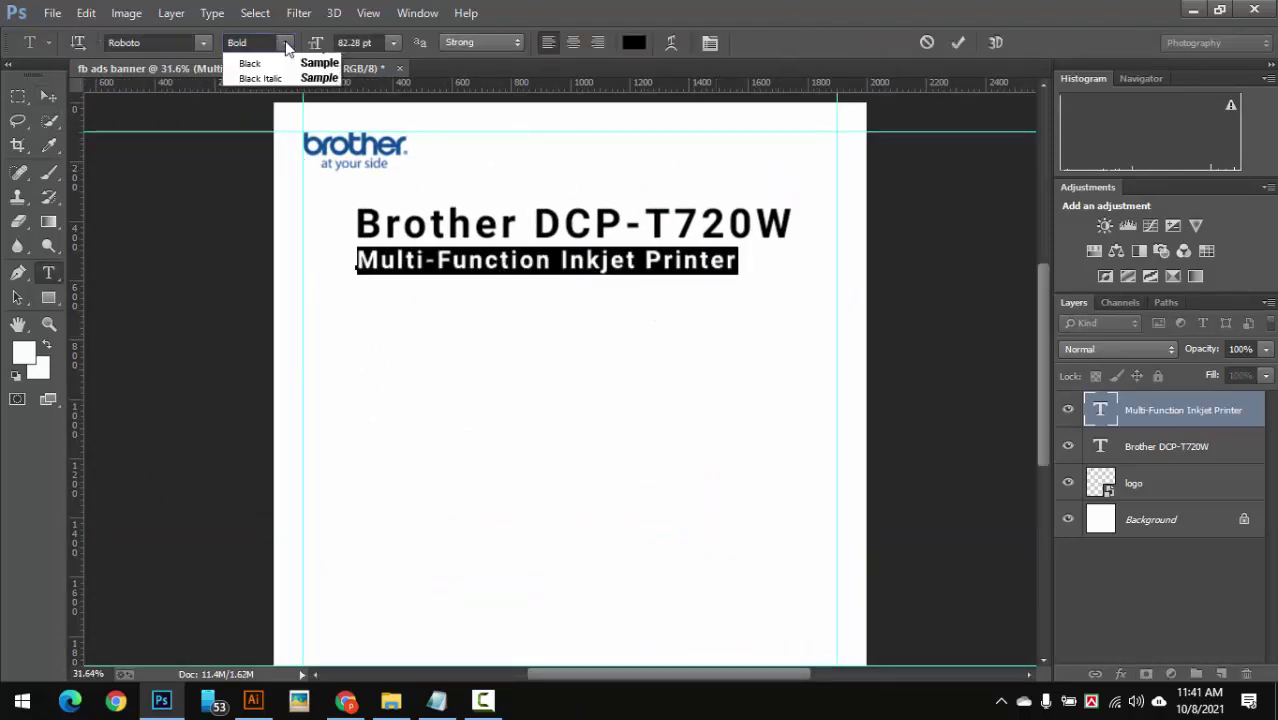
pyautogui.click(250, 117)
pyautogui.click(58, 93)
# Delete the stacked duplicate subtitle layers and move the subtitle just under the title
pyautogui.hotkey('ctrl', 'j')
pyautogui.hotkey('ctrl', 'j')
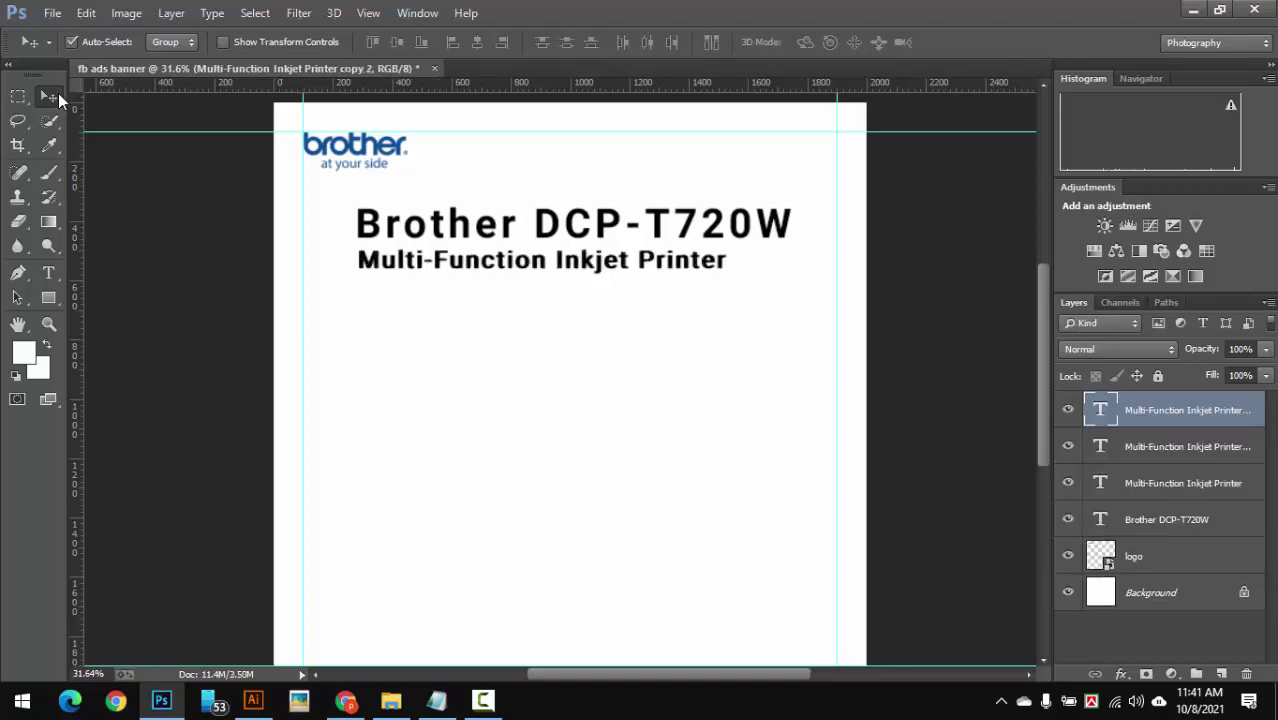
pyautogui.hotkey('ctrl', 'j')
pyautogui.hotkey('ctrl', 'j')
pyautogui.hotkey('ctrl', 'j')
pyautogui.hotkey('ctrl', 'j')
pyautogui.hotkey('ctrl', 'j')
pyautogui.hotkey('ctrl', 'j')
pyautogui.hotkey('ctrl', 'j')
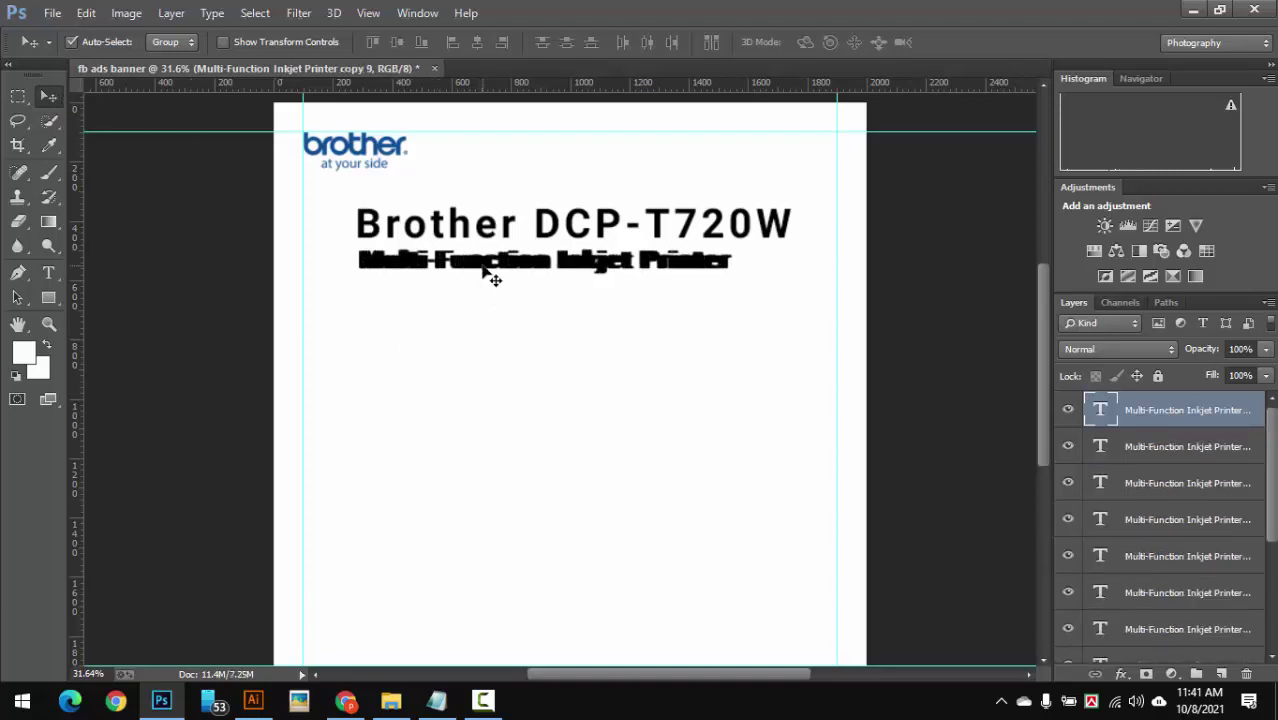
pyautogui.moveTo(492, 280); pyautogui.dragTo(496, 340)
pyautogui.click(522, 277)
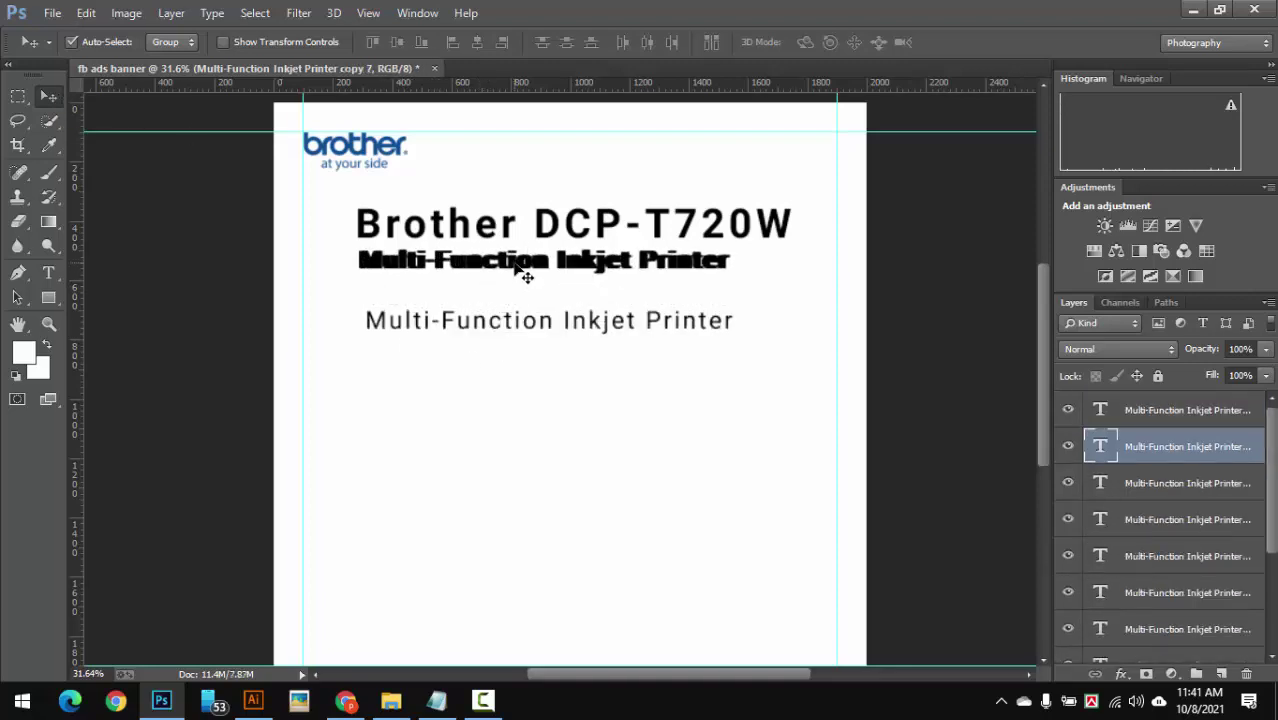
pyautogui.press('Delete')
pyautogui.press('Delete')
pyautogui.press('Delete')
pyautogui.press('Delete')
pyautogui.moveTo(530, 333); pyautogui.dragTo(522, 275)
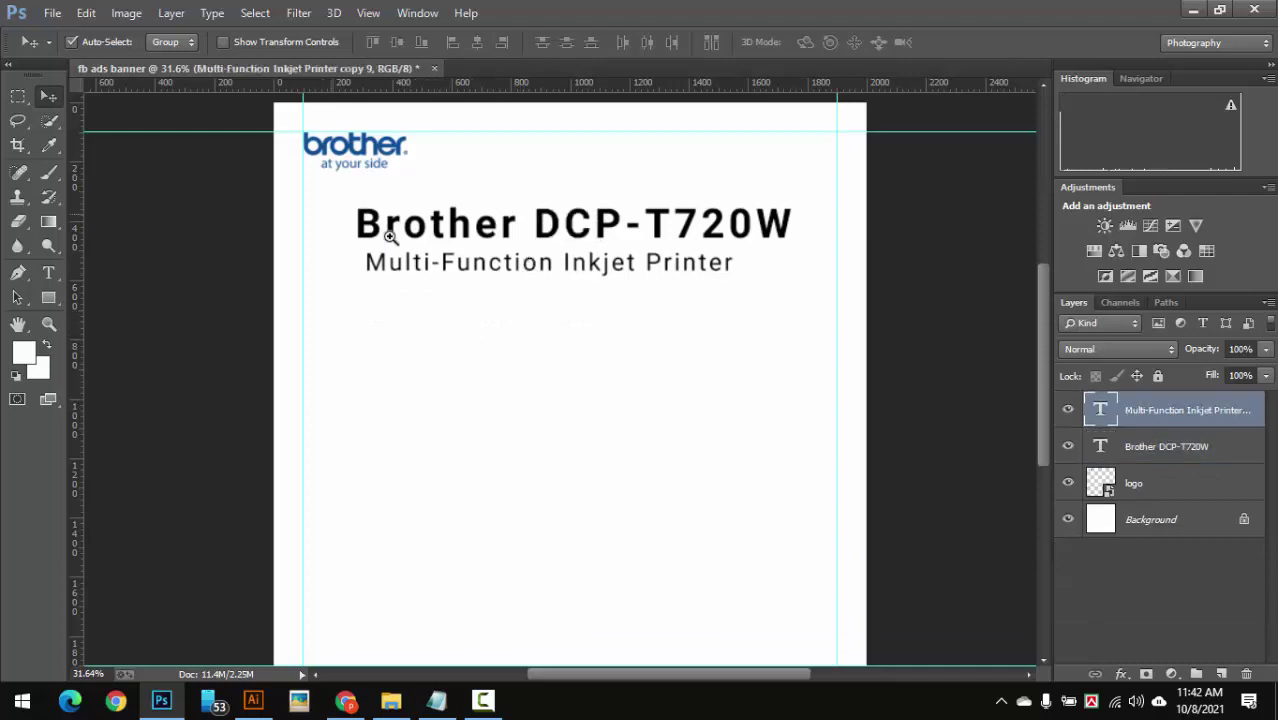
# Resize the subtitle so it fits neatly under the title
pyautogui.moveTo(390, 235); pyautogui.dragTo(430, 328)
pyautogui.moveTo(513, 328); pyautogui.dragTo(699, 300)
pyautogui.hotkey('ctrl', 't')
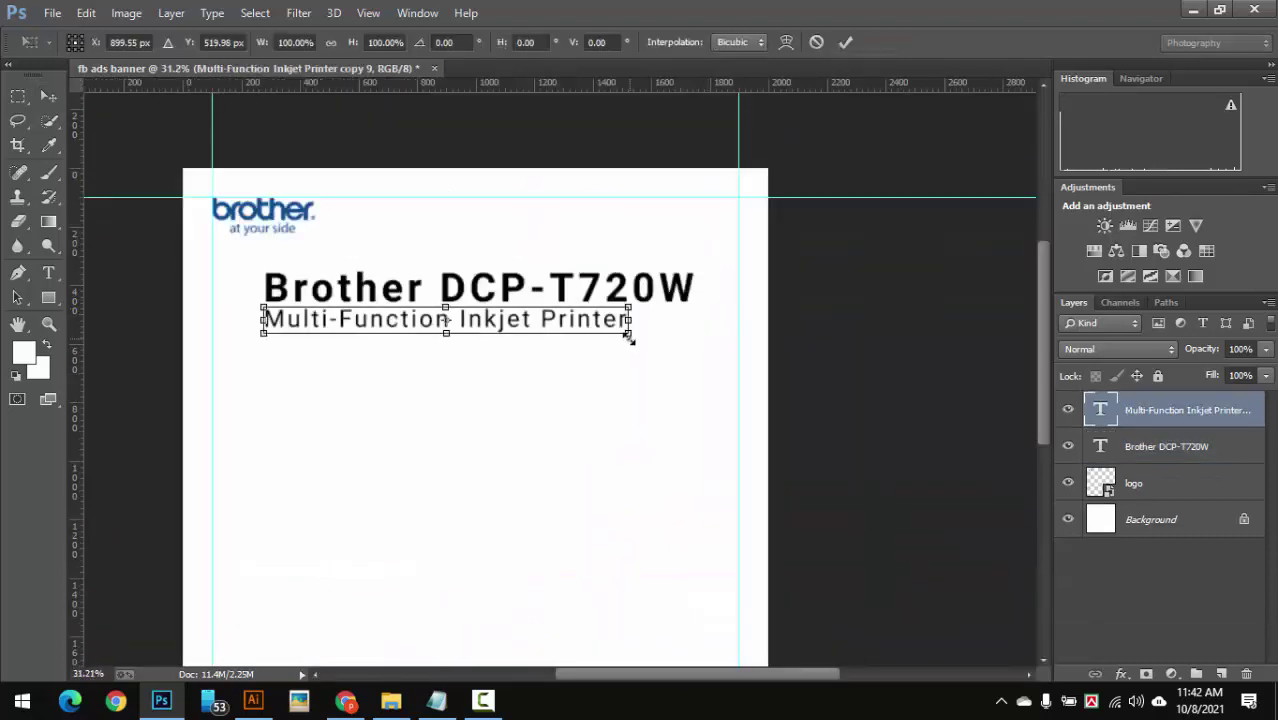
pyautogui.moveTo(629, 339); pyautogui.dragTo(792, 358)
pyautogui.hotkey('ctrl', '+')
pyautogui.hotkey('ctrl', '+')
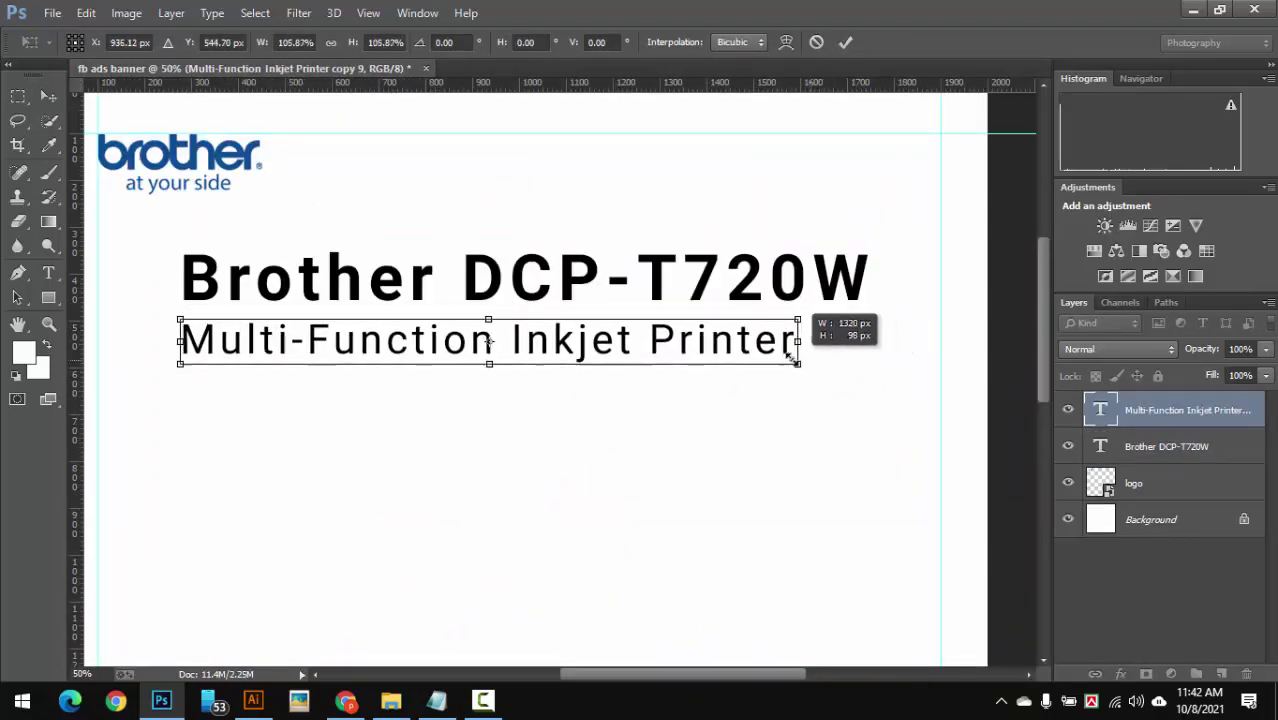
pyautogui.moveTo(790, 357); pyautogui.dragTo(716, 347)
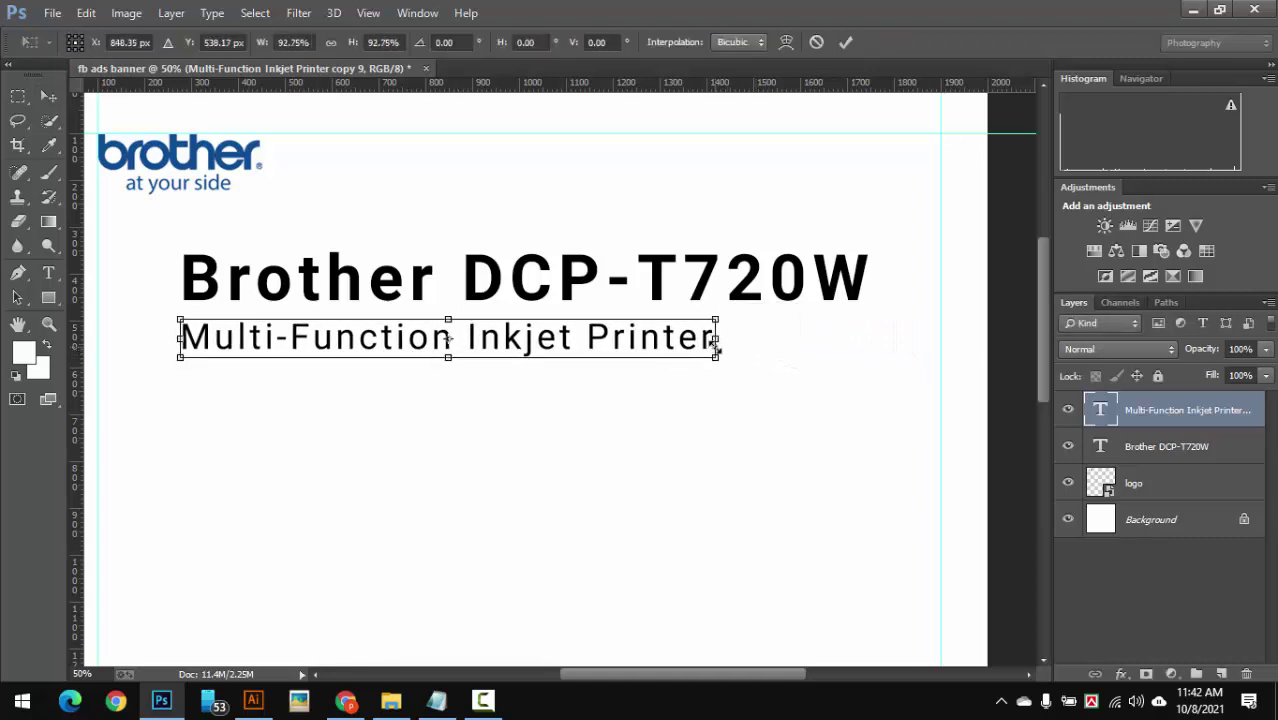
pyautogui.press('Return')
# Nudge the subtitle into its final position beneath the title
pyautogui.scroll(2, 234, 353)
pyautogui.scroll(-3, 399, 336)
pyautogui.scroll(2, 685, 258)
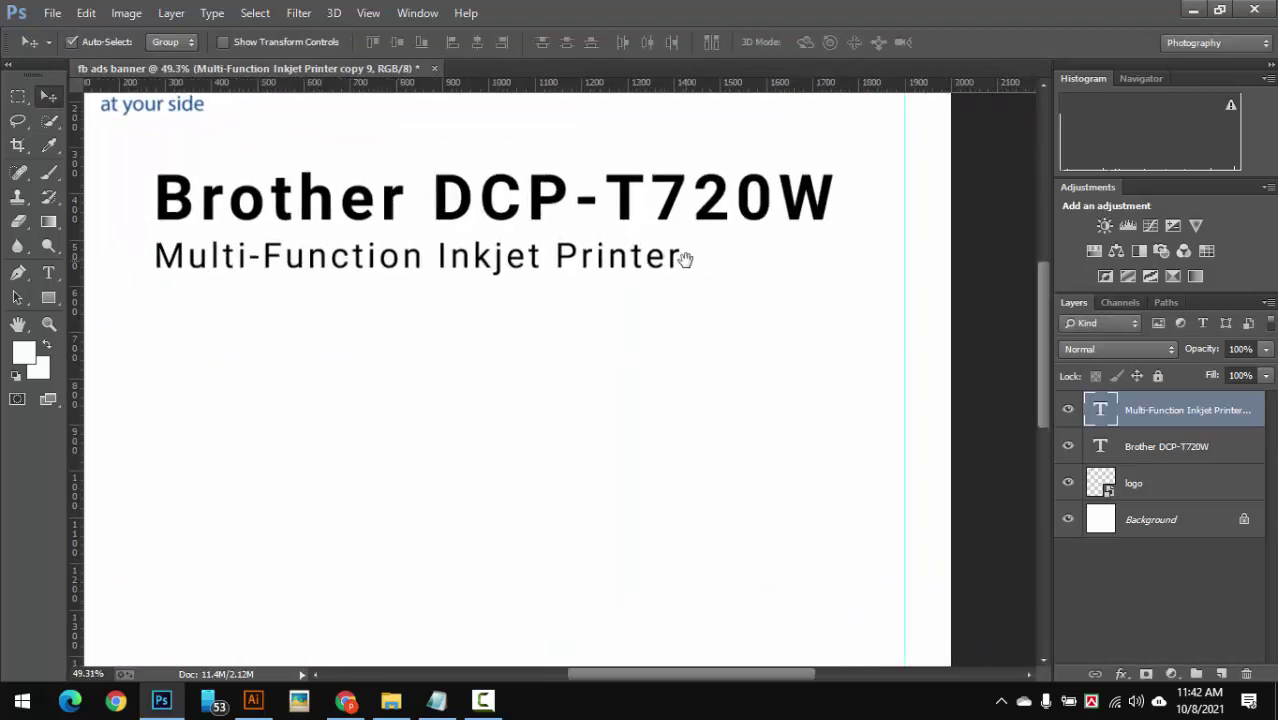
pyautogui.moveTo(685, 258); pyautogui.dragTo(664, 274)
pyautogui.hotkey('ctrl', 't')
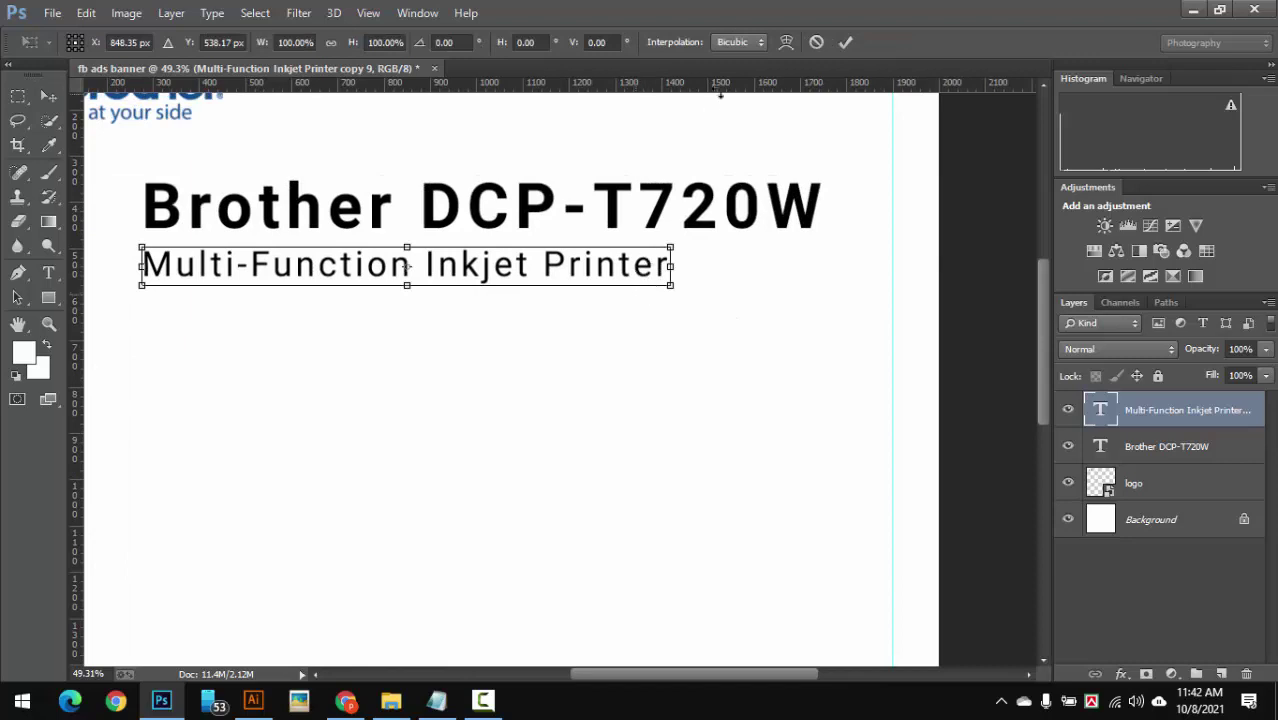
pyautogui.press('Return')
pyautogui.click(417, 13)
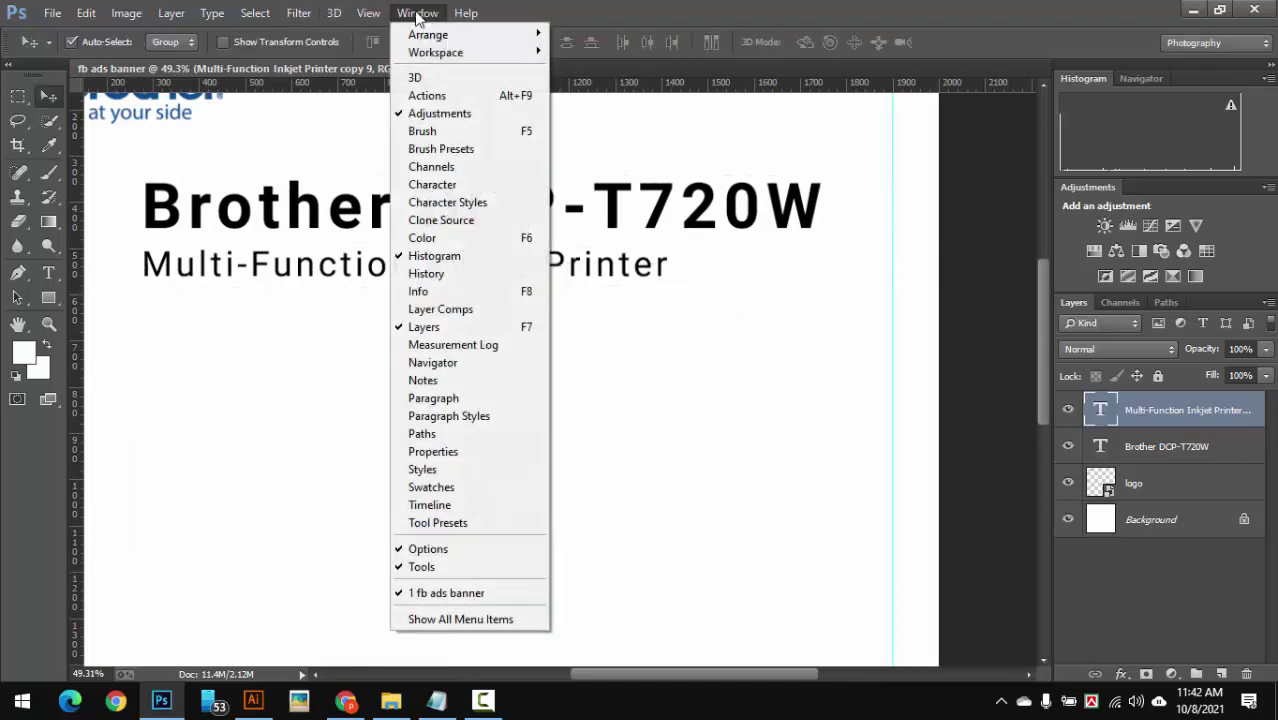
# Set the subtitle's tracking to 320 in the Character panel
pyautogui.click(449, 186)
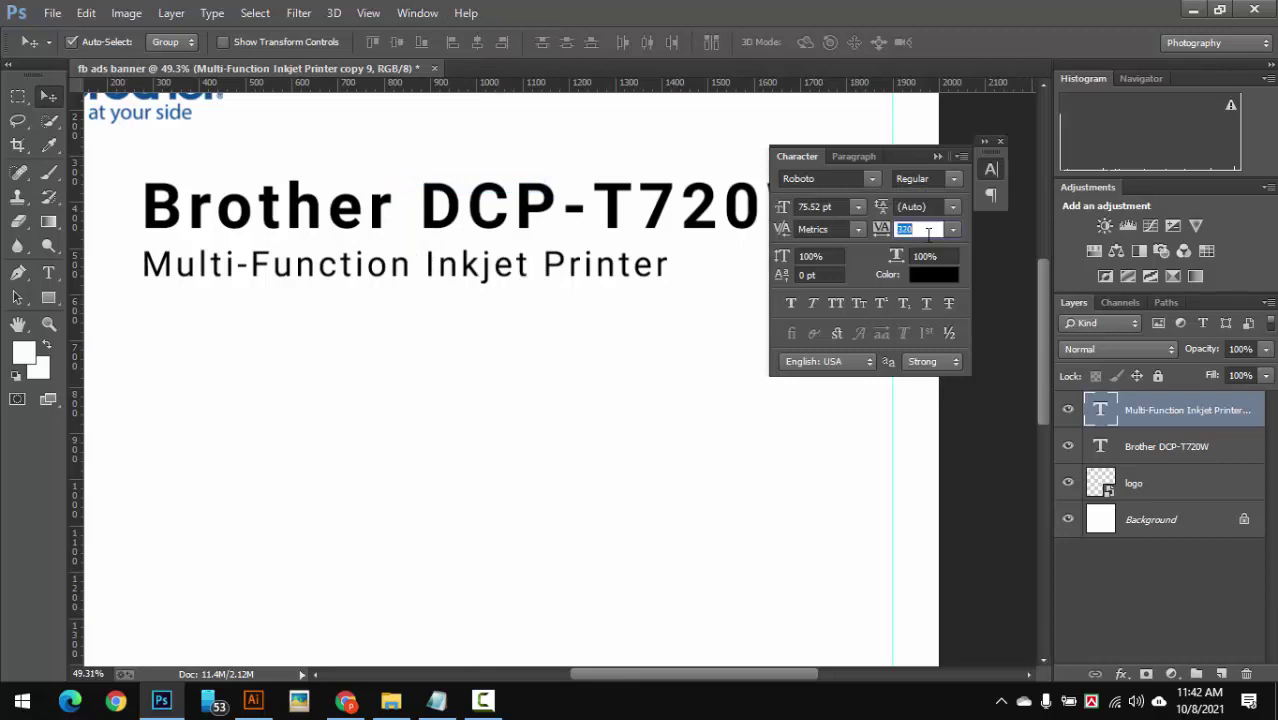
pyautogui.scroll(-3, 650, 290)
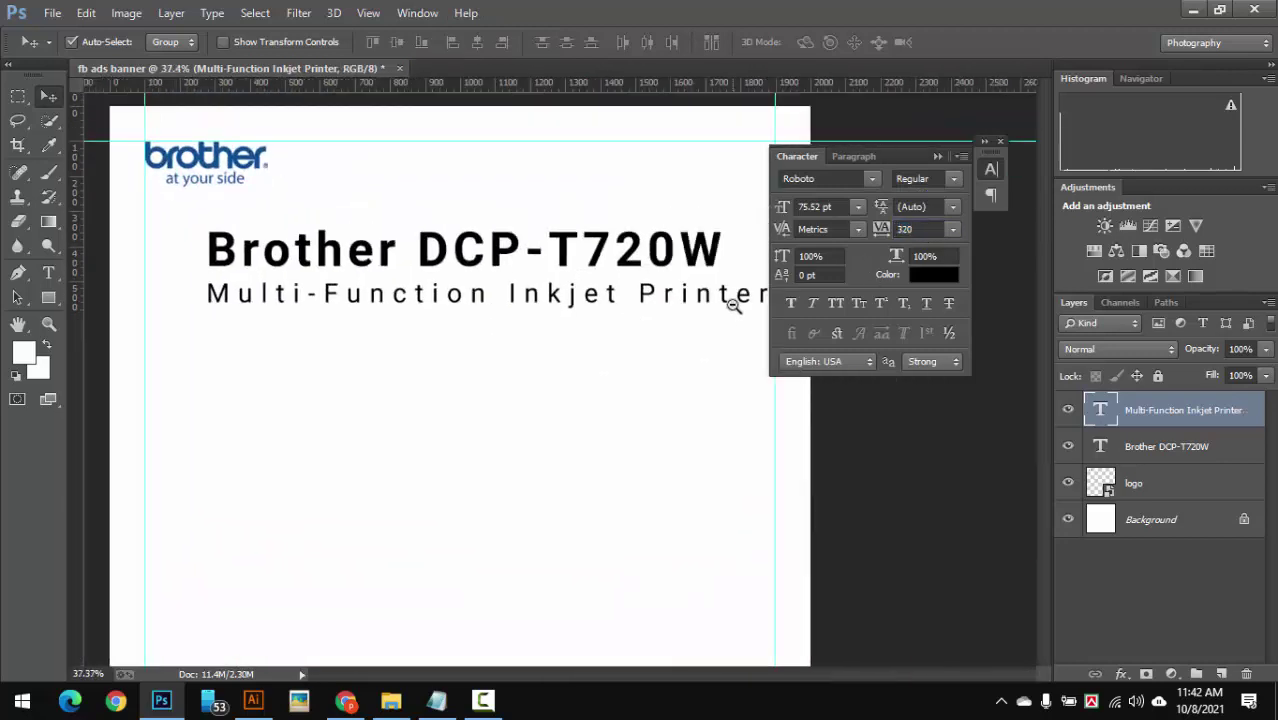
pyautogui.scroll(-2, 710, 305)
pyautogui.scroll(1, 648, 276)
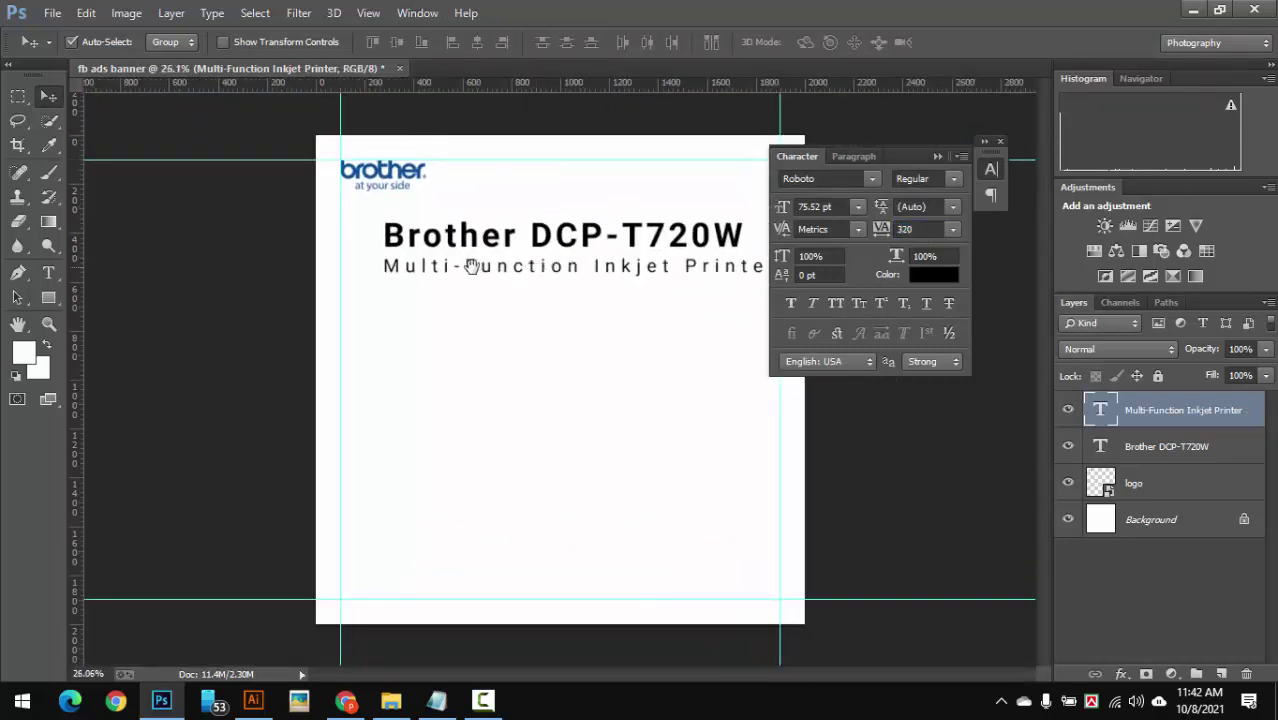
pyautogui.click(991, 169)
pyautogui.scroll(3, 785, 280)
# Shrink the spaced-out subtitle to about 92% so it spans the headline
pyautogui.hotkey('ctrl', 't')
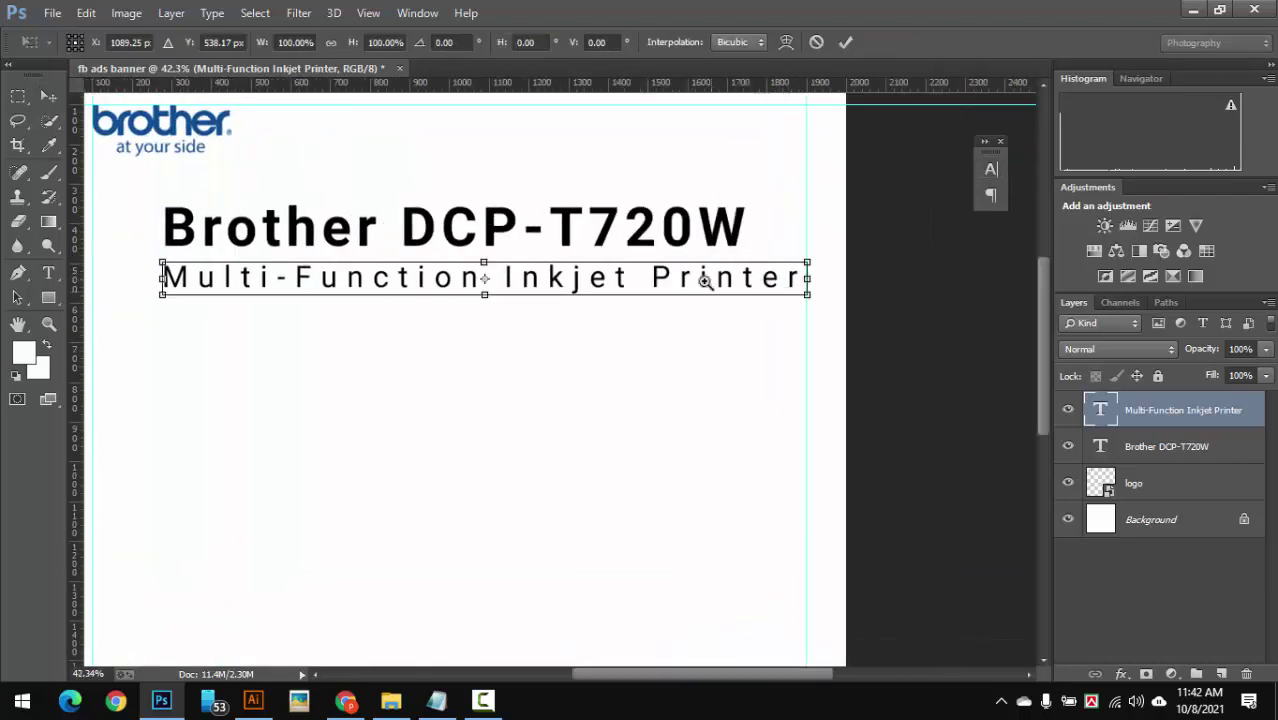
pyautogui.scroll(1, 810, 288)
pyautogui.moveTo(825, 296); pyautogui.dragTo(760, 290)
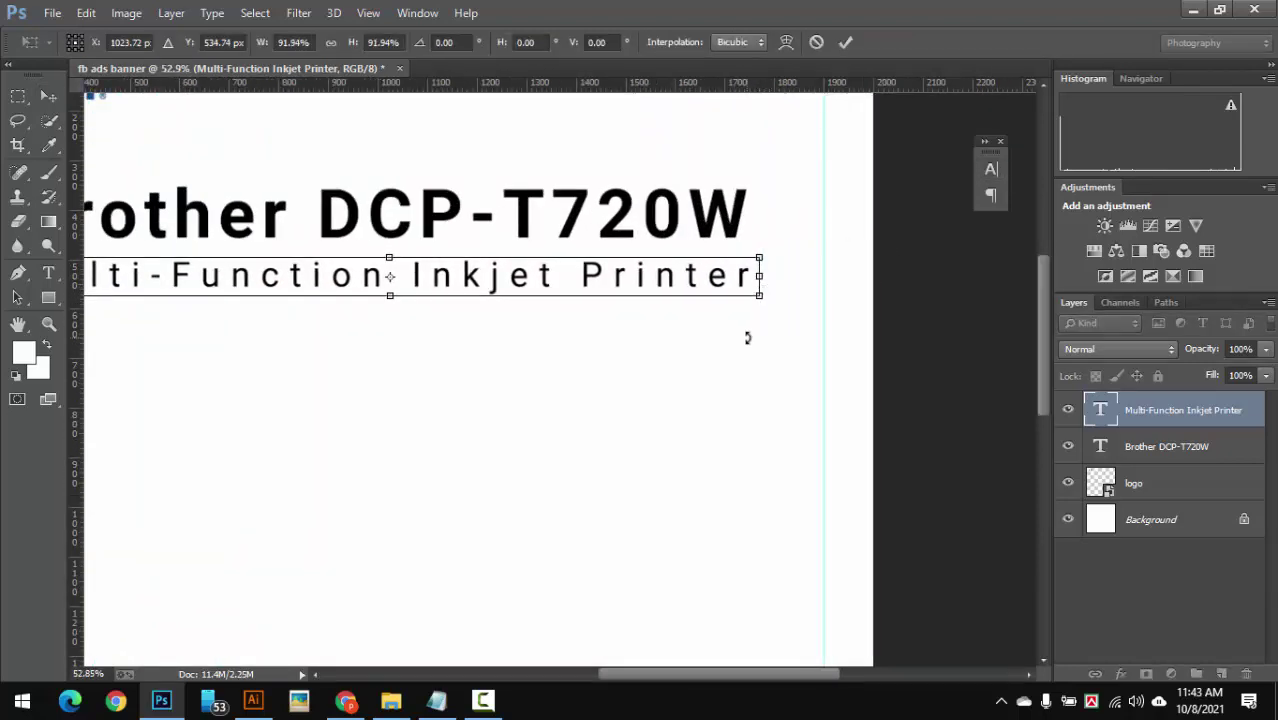
pyautogui.press('Return')
pyautogui.scroll(-1, 456, 286)
pyautogui.scroll(-2, 718, 297)
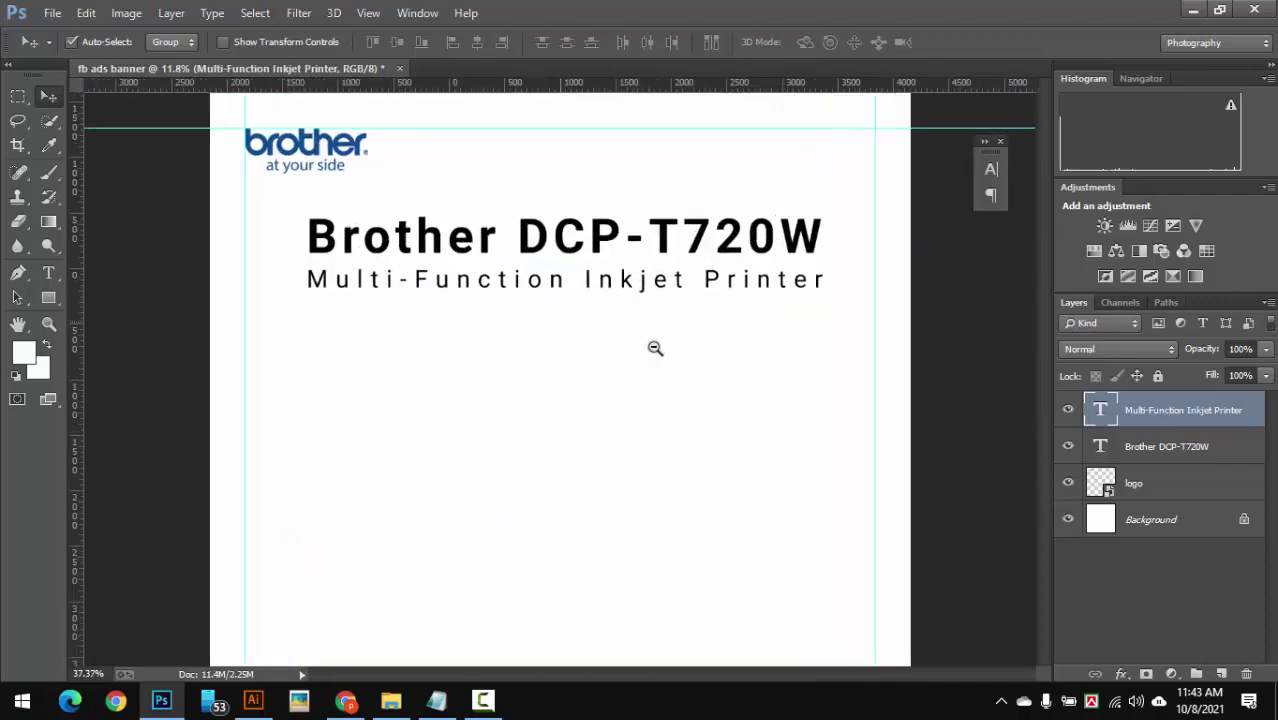
pyautogui.scroll(-5, 655, 348)
pyautogui.scroll(4, 665, 351)
pyautogui.scroll(1, 702, 374)
# Place the dcp-t720w printer photo enlarged below the subtitle
pyautogui.click(391, 700)
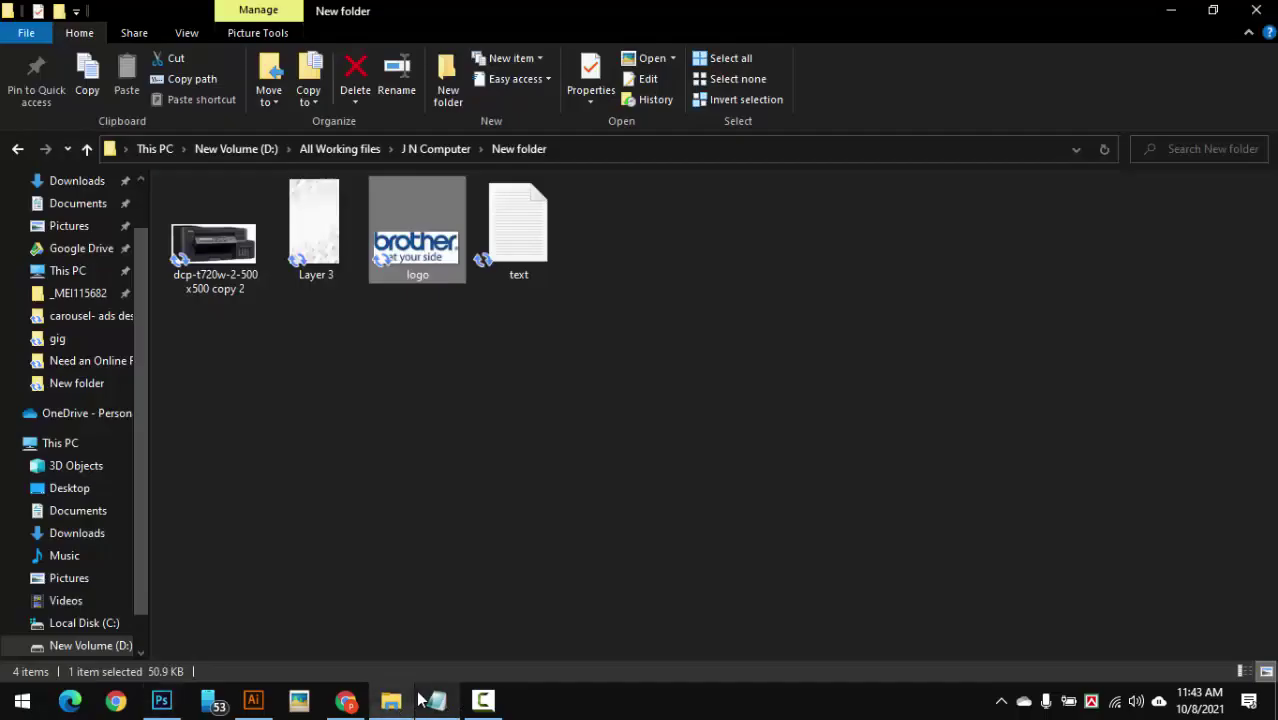
pyautogui.moveTo(213, 245); pyautogui.dragTo(402, 466)
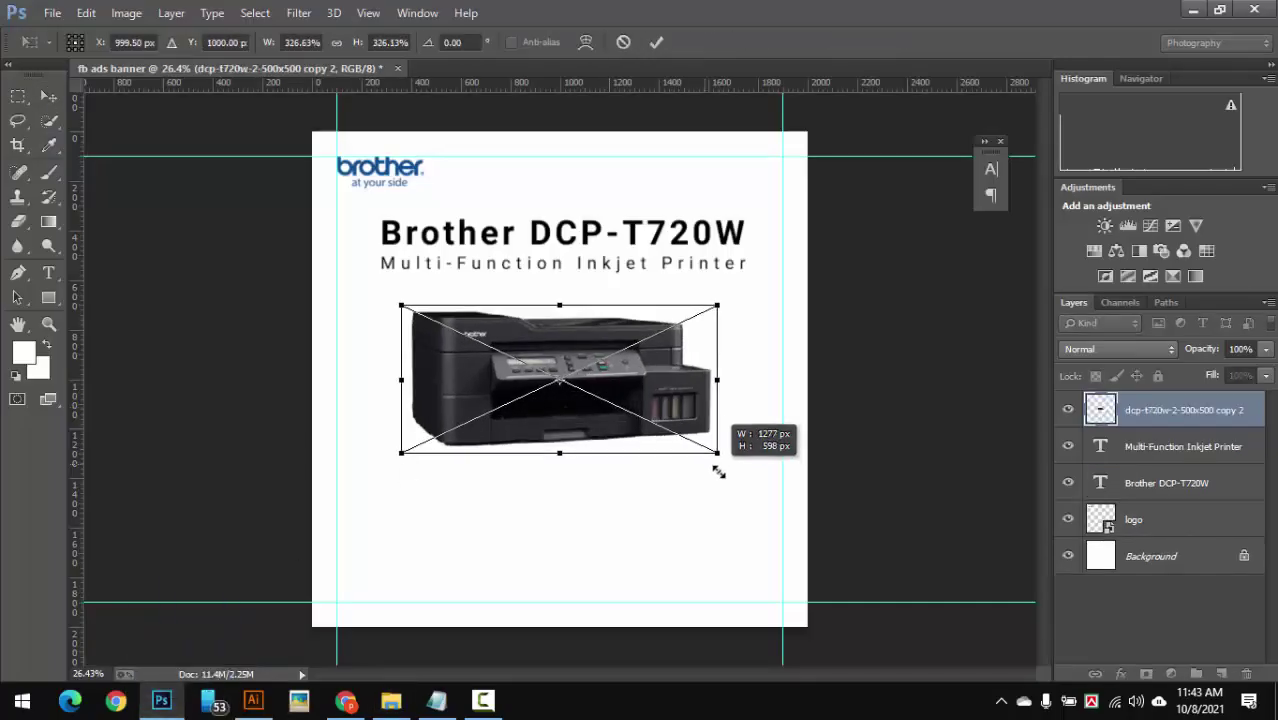
pyautogui.moveTo(718, 471); pyautogui.dragTo(744, 467)
pyautogui.press('Return')
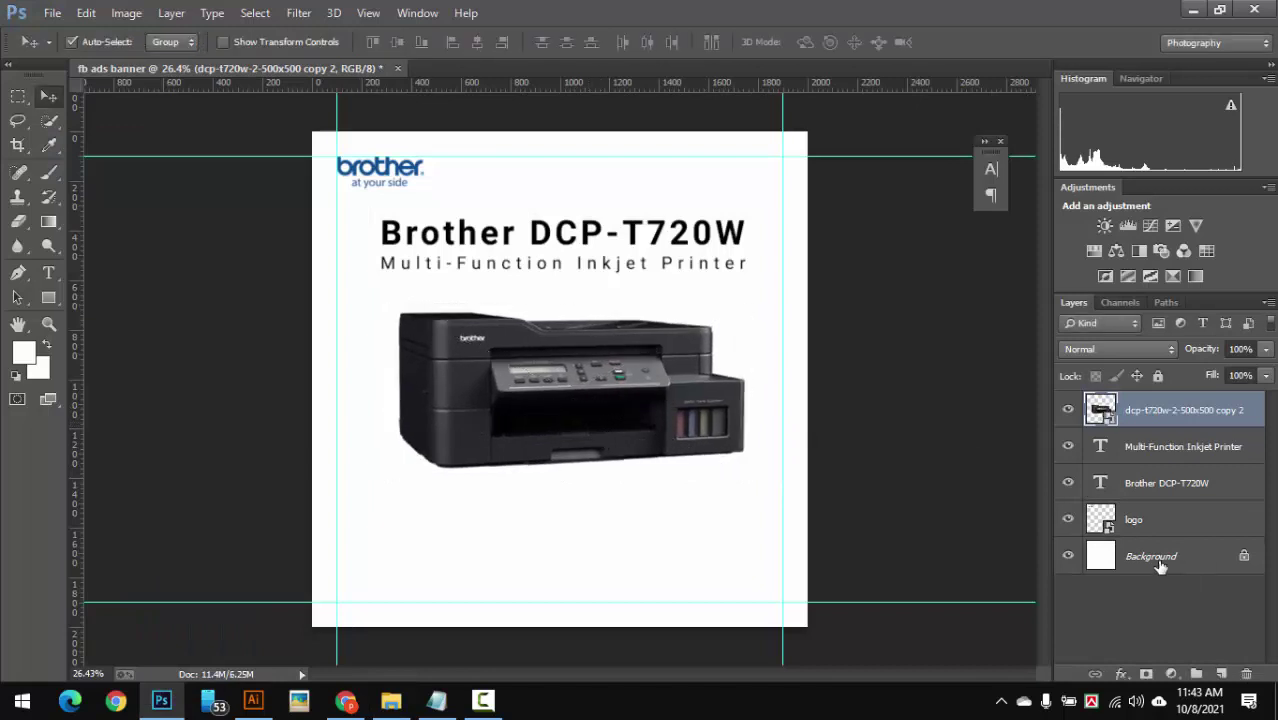
# Centre the printer photo horizontally by aligning it with the Background layer
pyautogui.click(1160, 566)
pyautogui.click(479, 45)
pyautogui.click(812, 566)
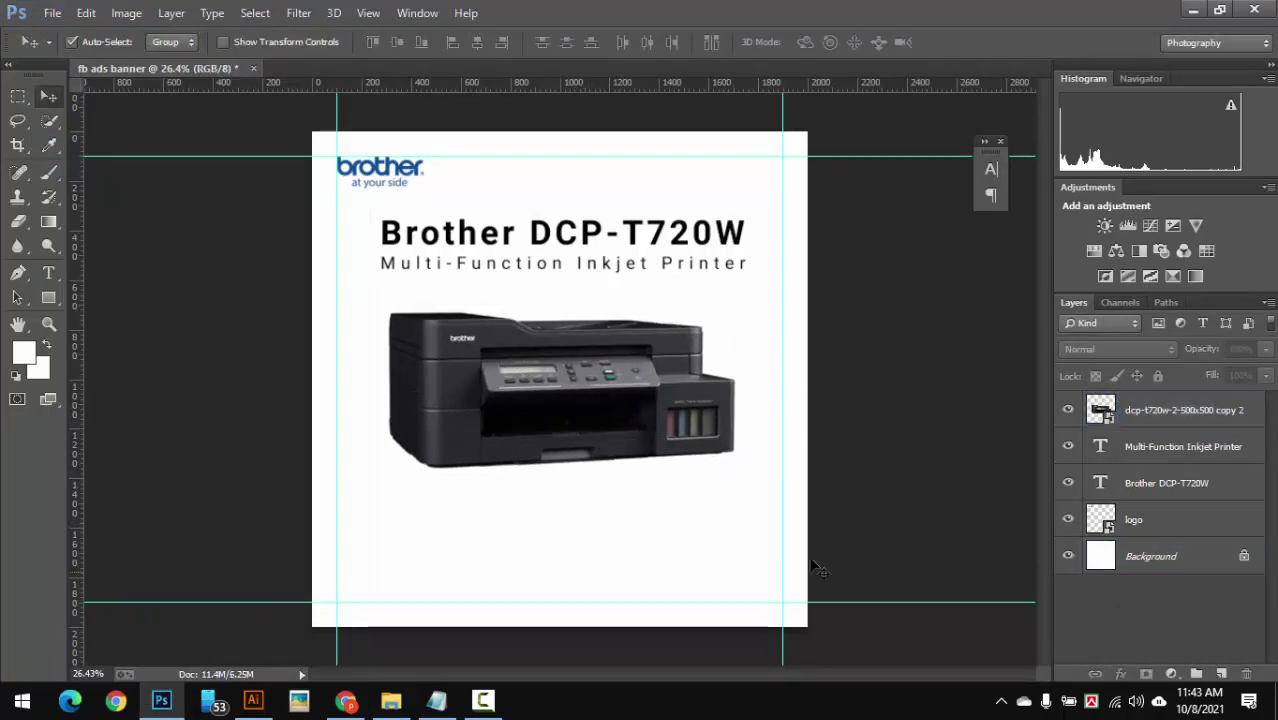
pyautogui.click(583, 403)
# Copy the four spec lines from Notepad into a new text layer below the printer photo
pyautogui.click(436, 700)
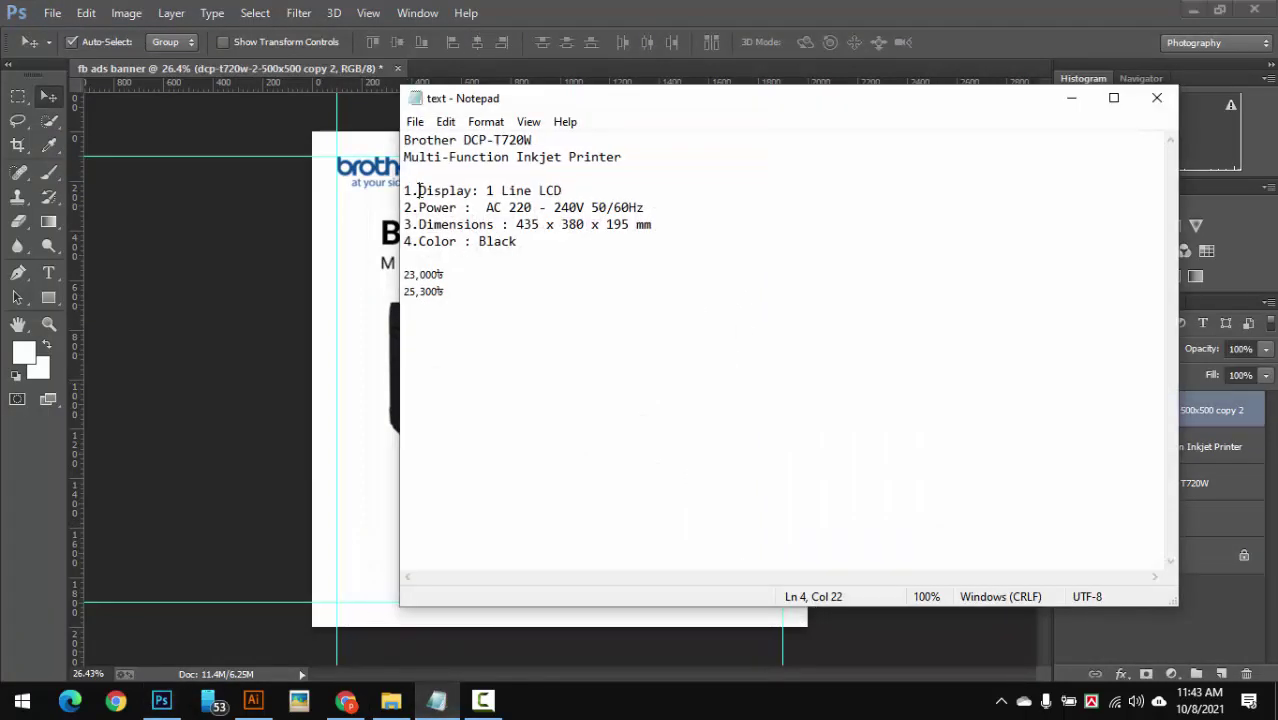
pyautogui.click(518, 241)
pyautogui.moveTo(518, 241); pyautogui.dragTo(404, 190)
pyautogui.click(161, 700)
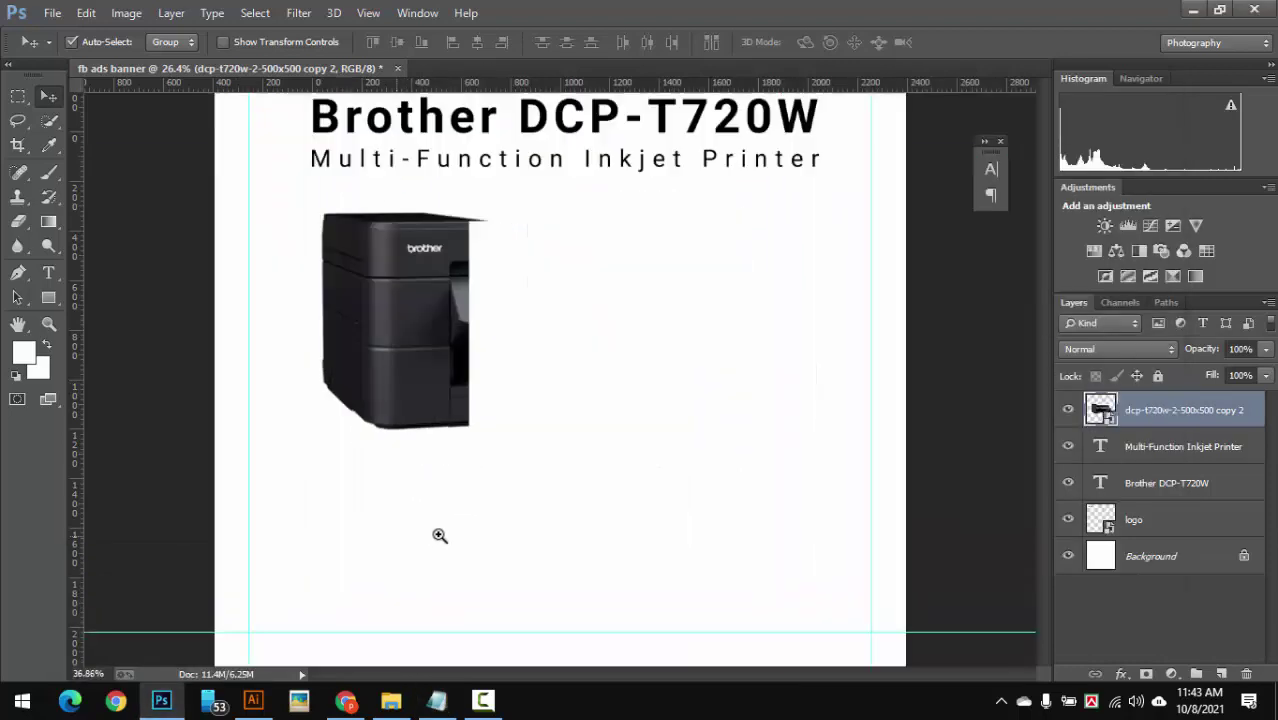
pyautogui.scroll(3, 491, 403)
pyautogui.press('t')
pyautogui.click(377, 354)
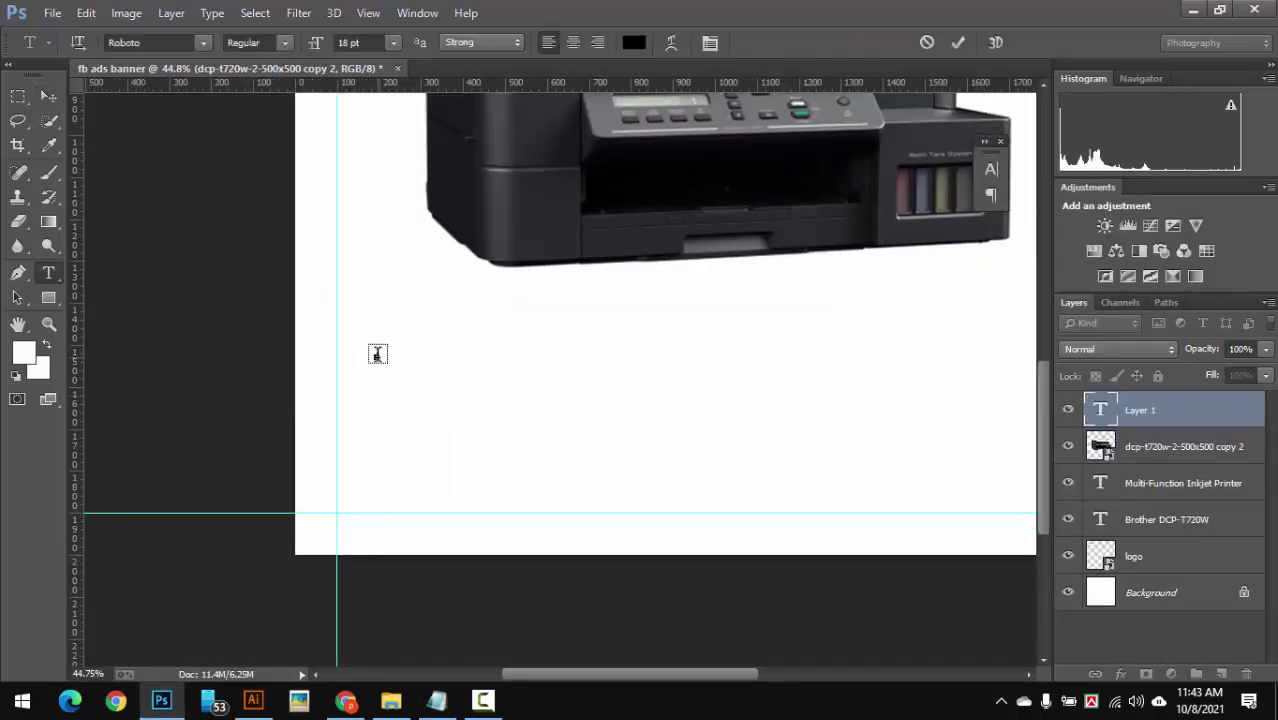
pyautogui.click(48, 97)
# Scale the spec list up to about 254%
pyautogui.hotkey('ctrl', 't')
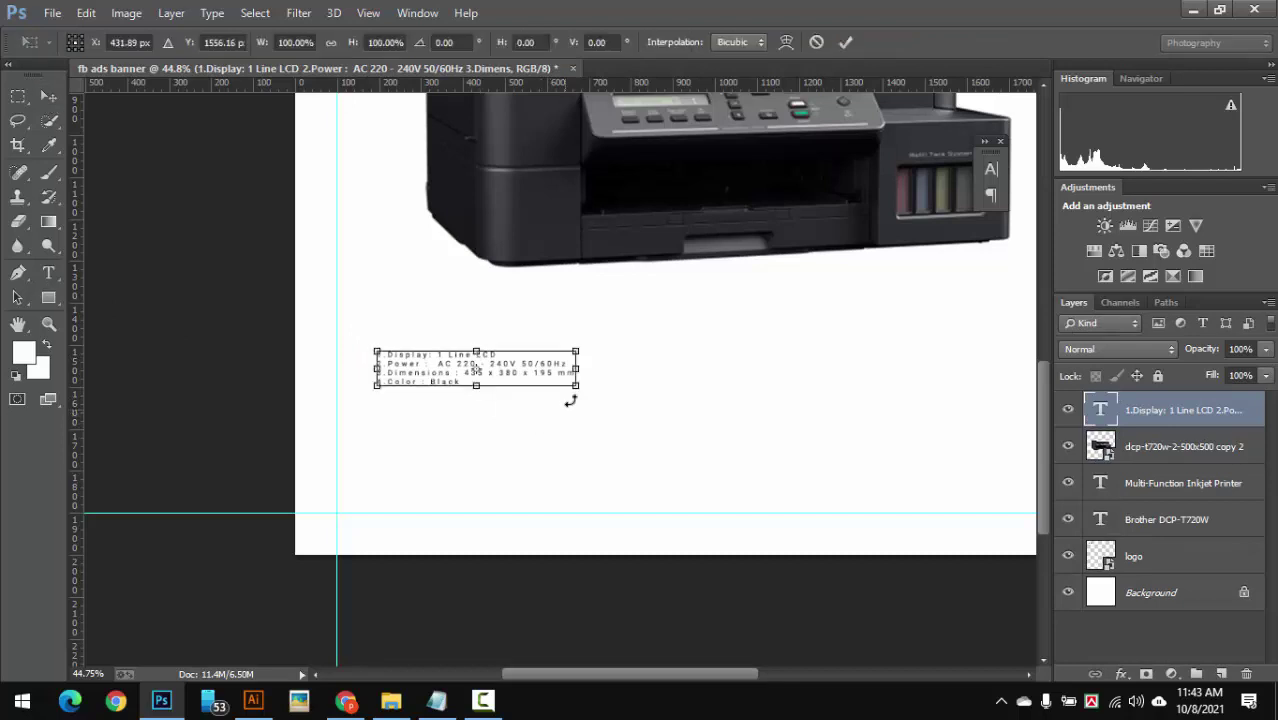
pyautogui.moveTo(575, 392)
pyautogui.mouseDown()
pyautogui.moveTo(850, 545)
pyautogui.moveTo(884, 442)
pyautogui.mouseUp()
pyautogui.press('Return')
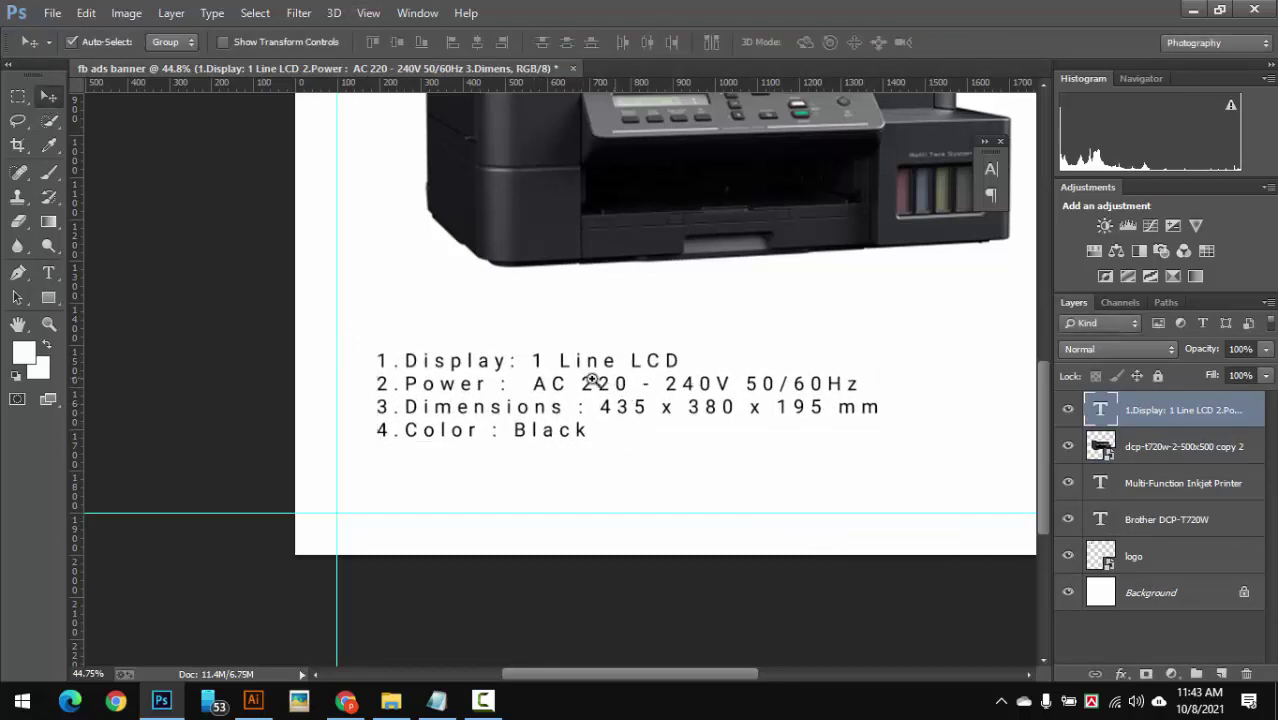
pyautogui.scroll(-1, 513, 528)
pyautogui.scroll(-2, 505, 440)
pyautogui.scroll(1, 499, 349)
# Set the spec text's tracking to 100 in the Character panel and commit it
pyautogui.click(417, 12)
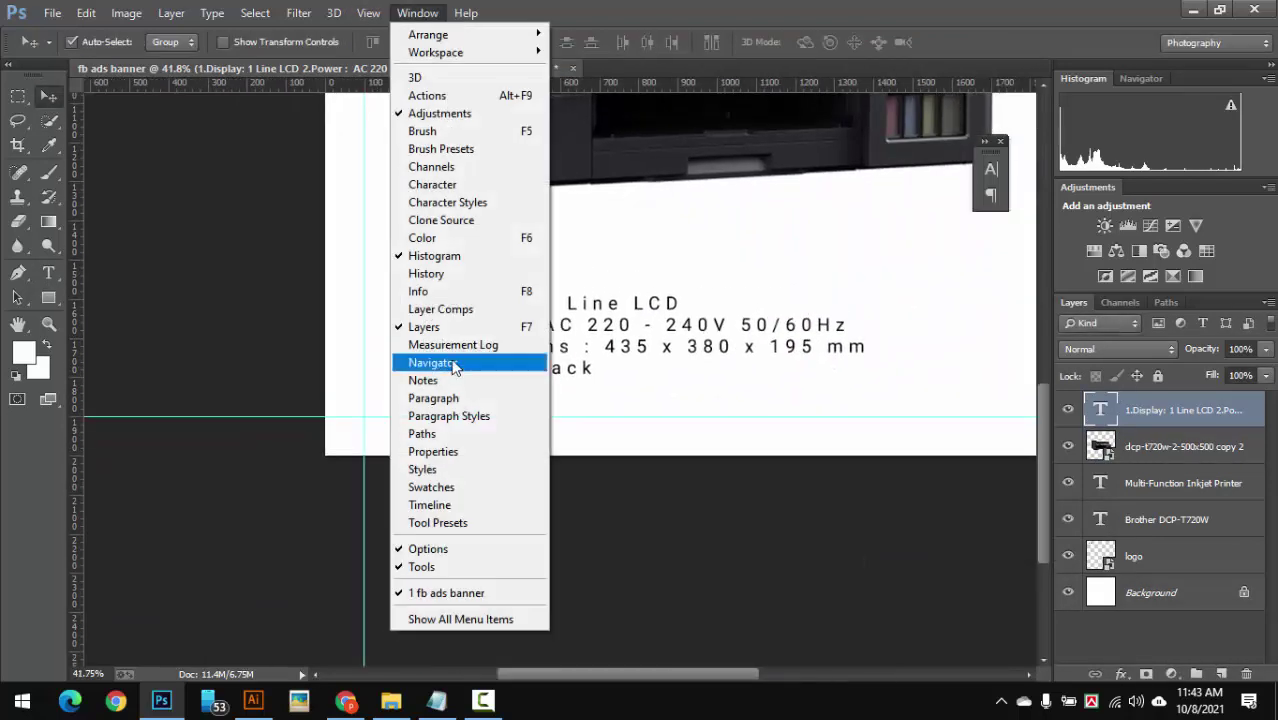
pyautogui.click(464, 184)
pyautogui.doubleClick(575, 350)
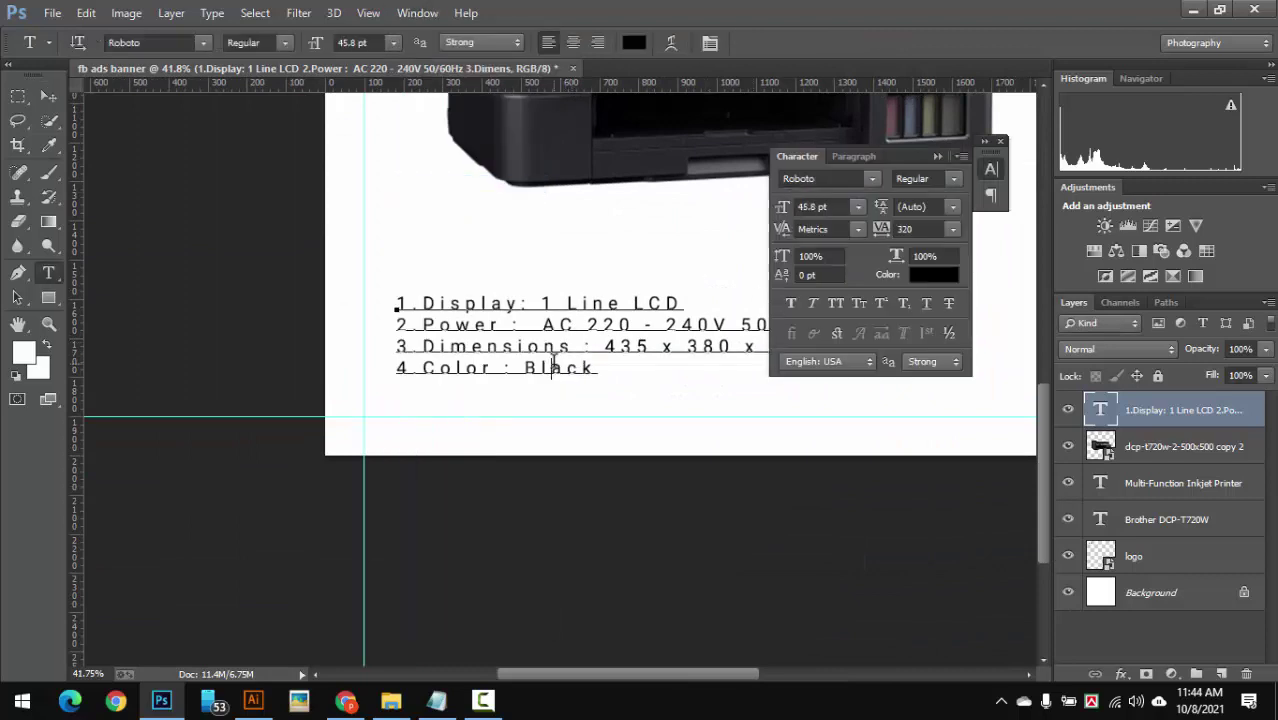
pyautogui.hotkey('ctrl', 'a')
pyautogui.moveTo(881, 228); pyautogui.dragTo(841, 237)
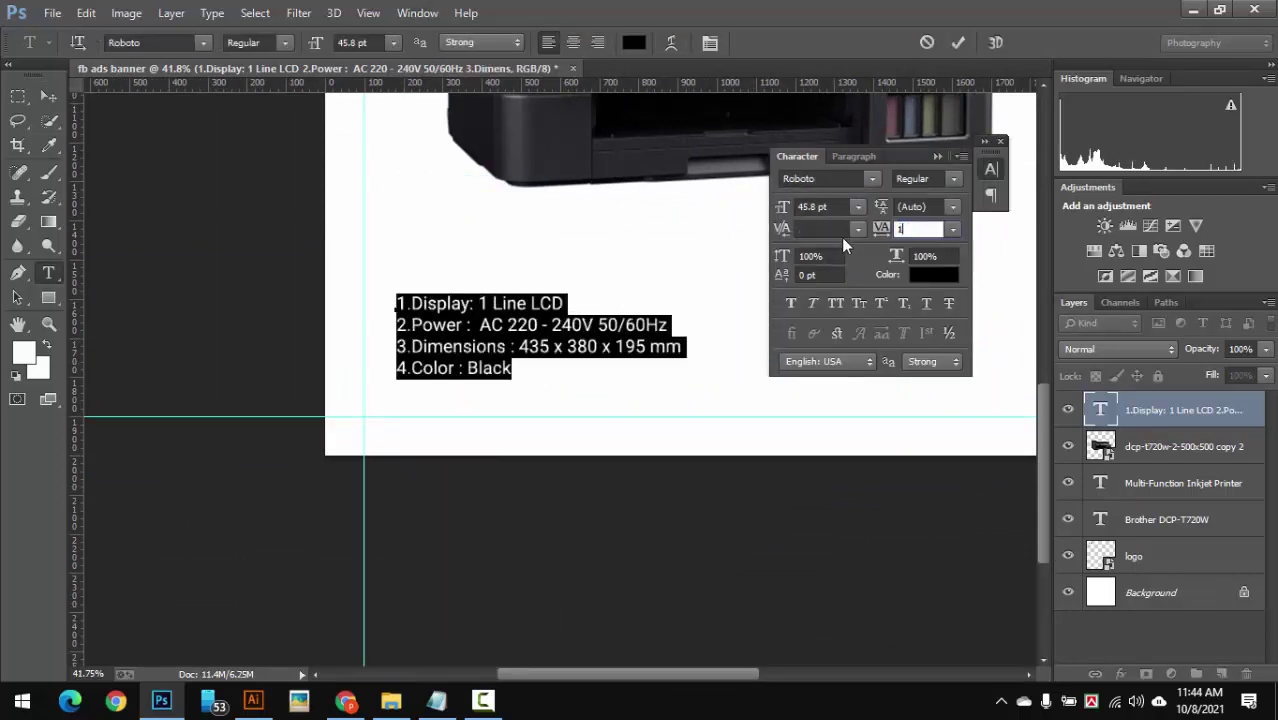
pyautogui.click(938, 156)
pyautogui.hotkey('ctrl', 'Return')
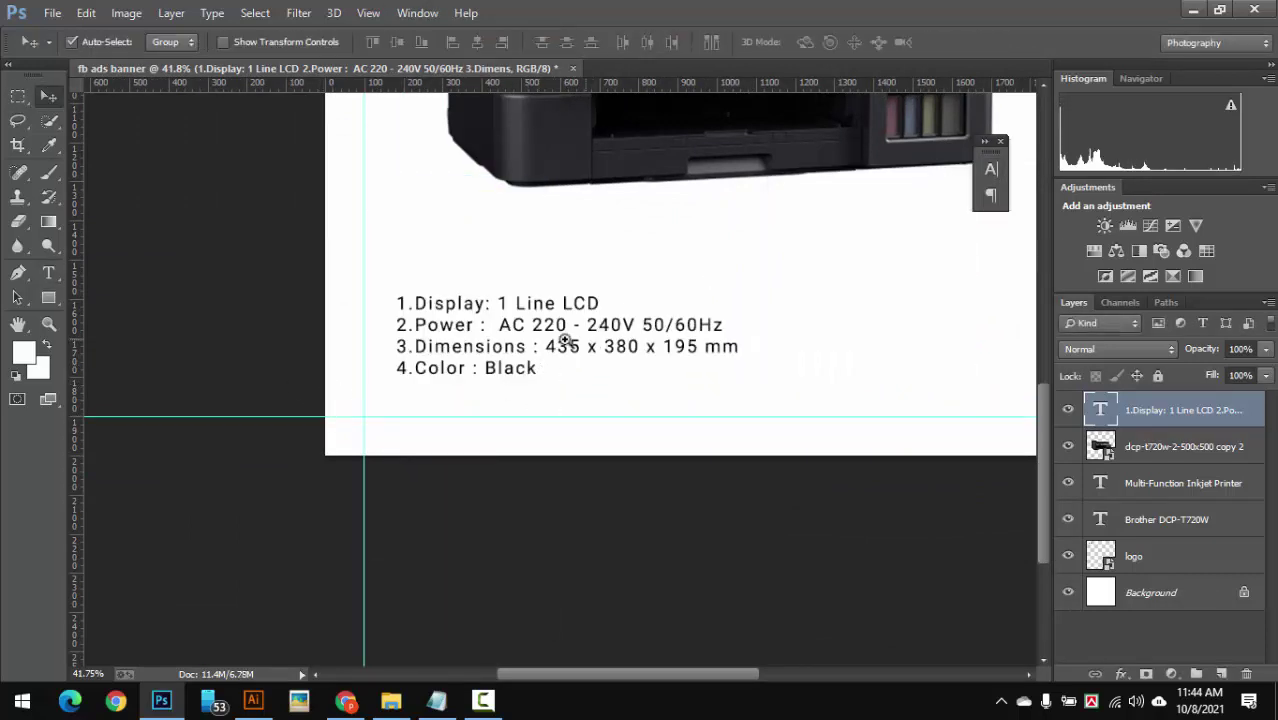
# Enlarge the spec list a further 146% or so
pyautogui.scroll(-3, 565, 343)
pyautogui.scroll(3, 531, 531)
pyautogui.scroll(2, 425, 437)
pyautogui.scroll(1, 470, 448)
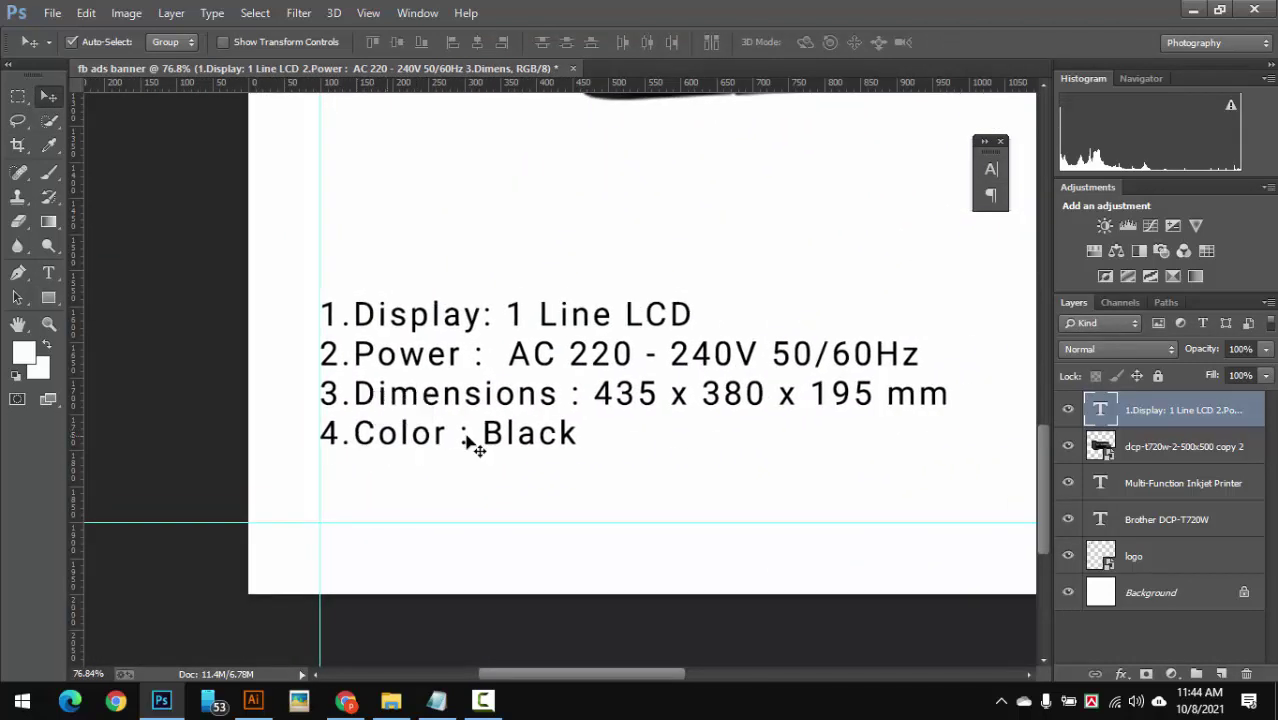
pyautogui.scroll(-3, 470, 448)
pyautogui.hotkey('ctrl', 't')
pyautogui.moveTo(822, 437); pyautogui.dragTo(962, 485)
pyautogui.press('Return')
# Bring the spec list into view and shrink it slightly
pyautogui.scroll(-5, 843, 385)
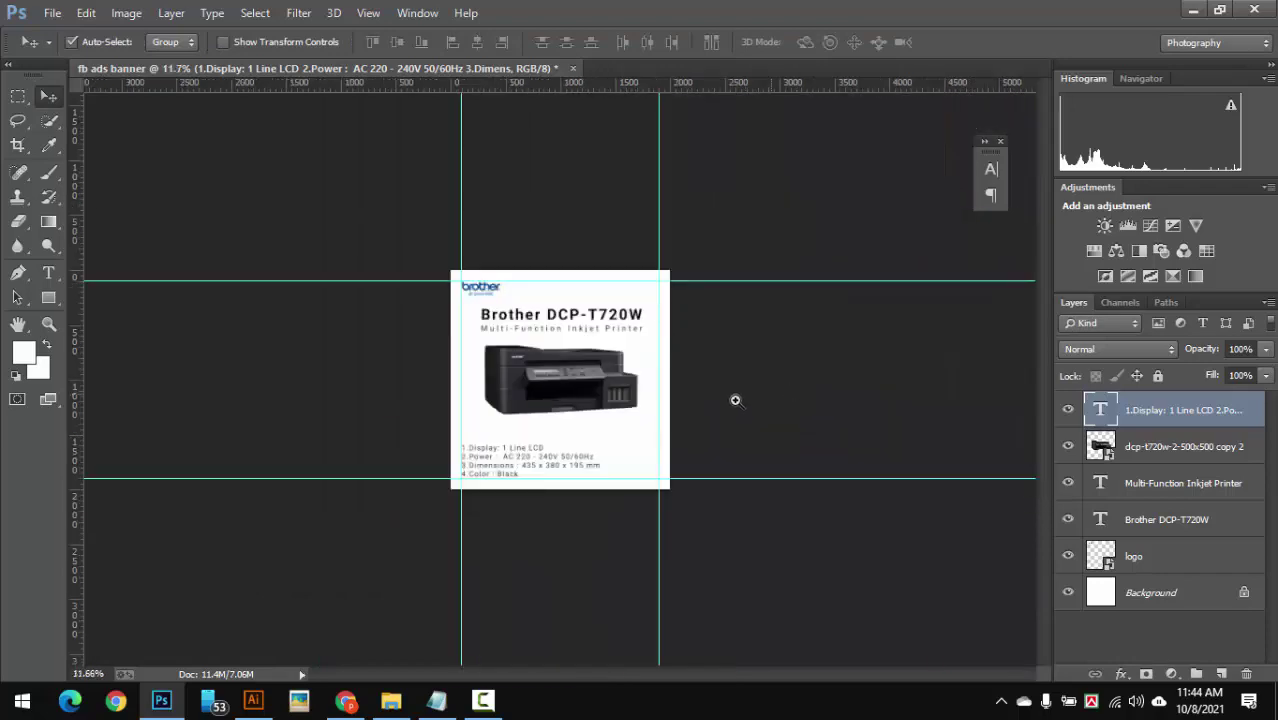
pyautogui.scroll(1, 500, 395)
pyautogui.scroll(-4, 436, 419)
pyautogui.scroll(-3, 508, 414)
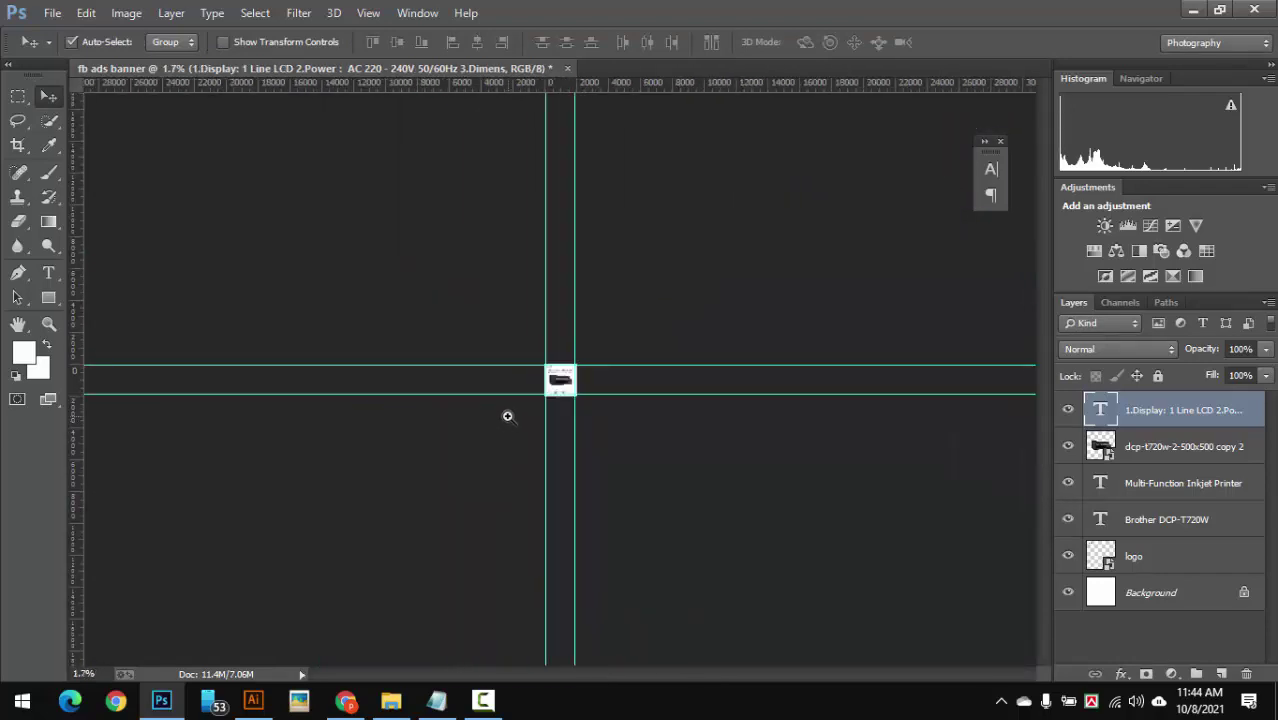
pyautogui.scroll(10, 566, 473)
pyautogui.scroll(2, 566, 473)
pyautogui.moveTo(468, 477); pyautogui.dragTo(479, 391)
pyautogui.hotkey('ctrl', 't')
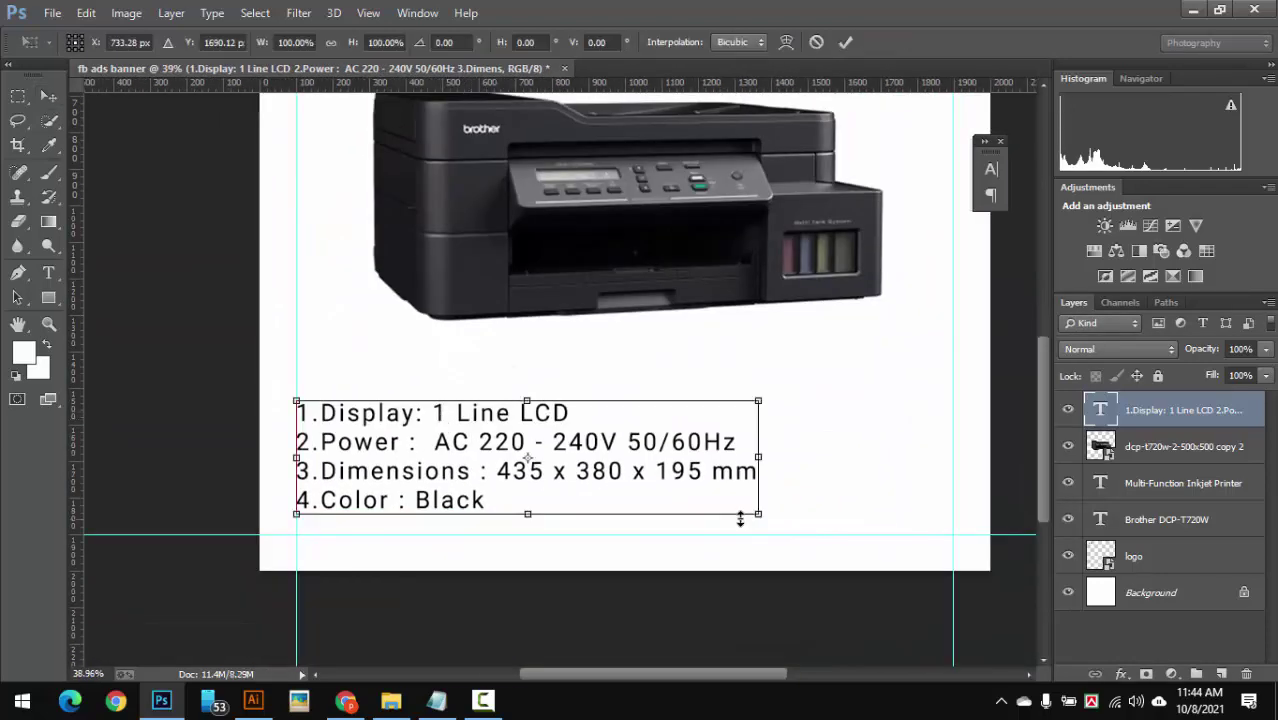
pyautogui.moveTo(762, 516); pyautogui.dragTo(663, 489)
pyautogui.press('Return')
pyautogui.scroll(-5, 280, 460)
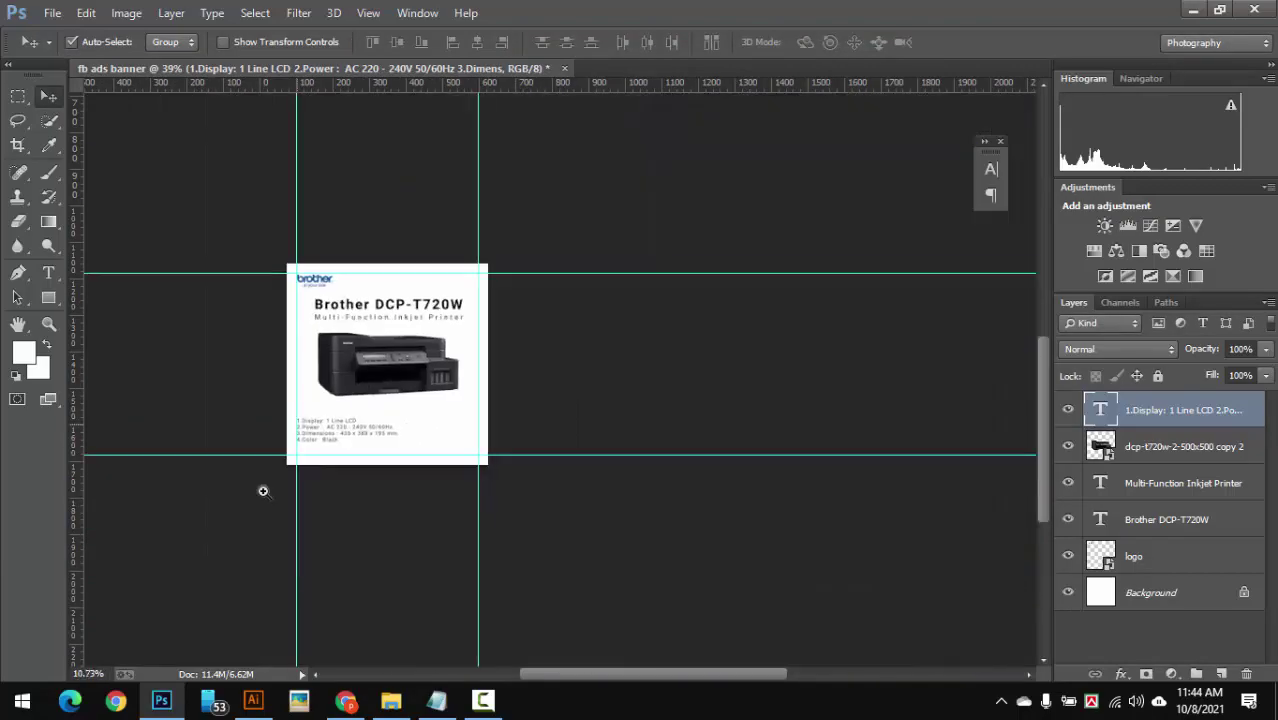
pyautogui.scroll(3, 262, 491)
pyautogui.scroll(1, 262, 491)
# Open the ad text notes from the assets folder and copy the 23,000৳ price
pyautogui.click(403, 705)
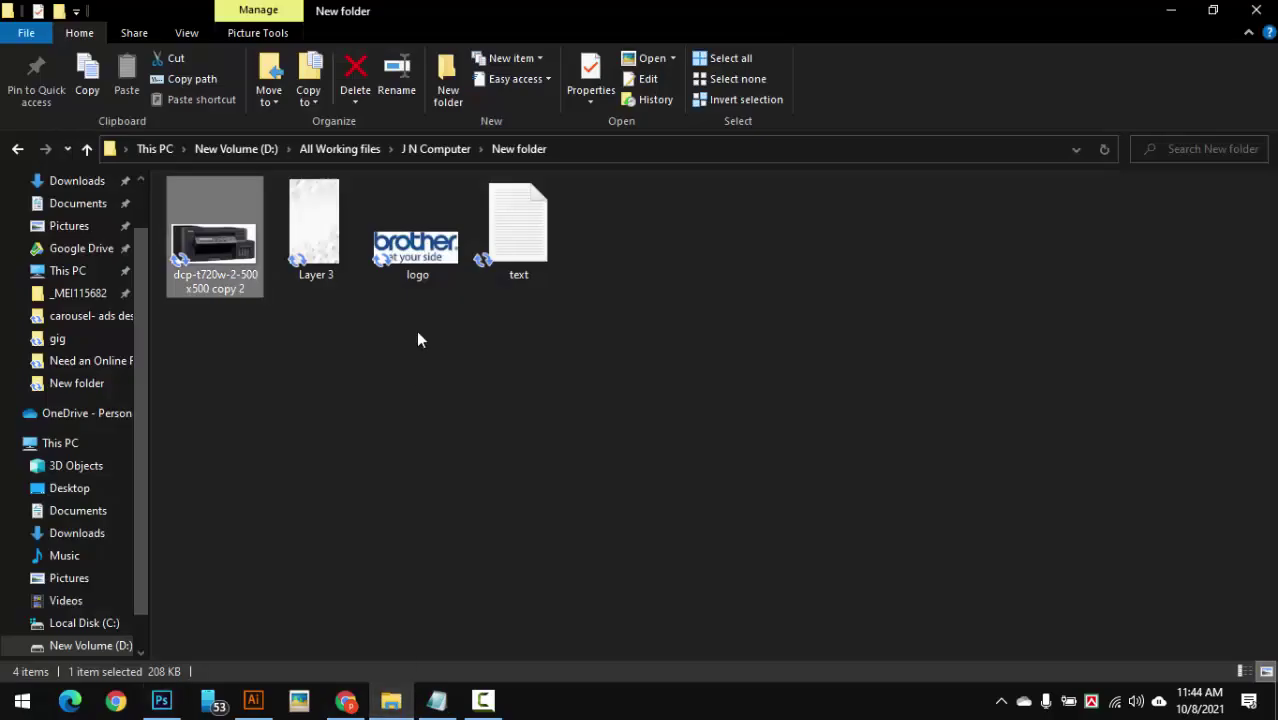
pyautogui.doubleClick(516, 230)
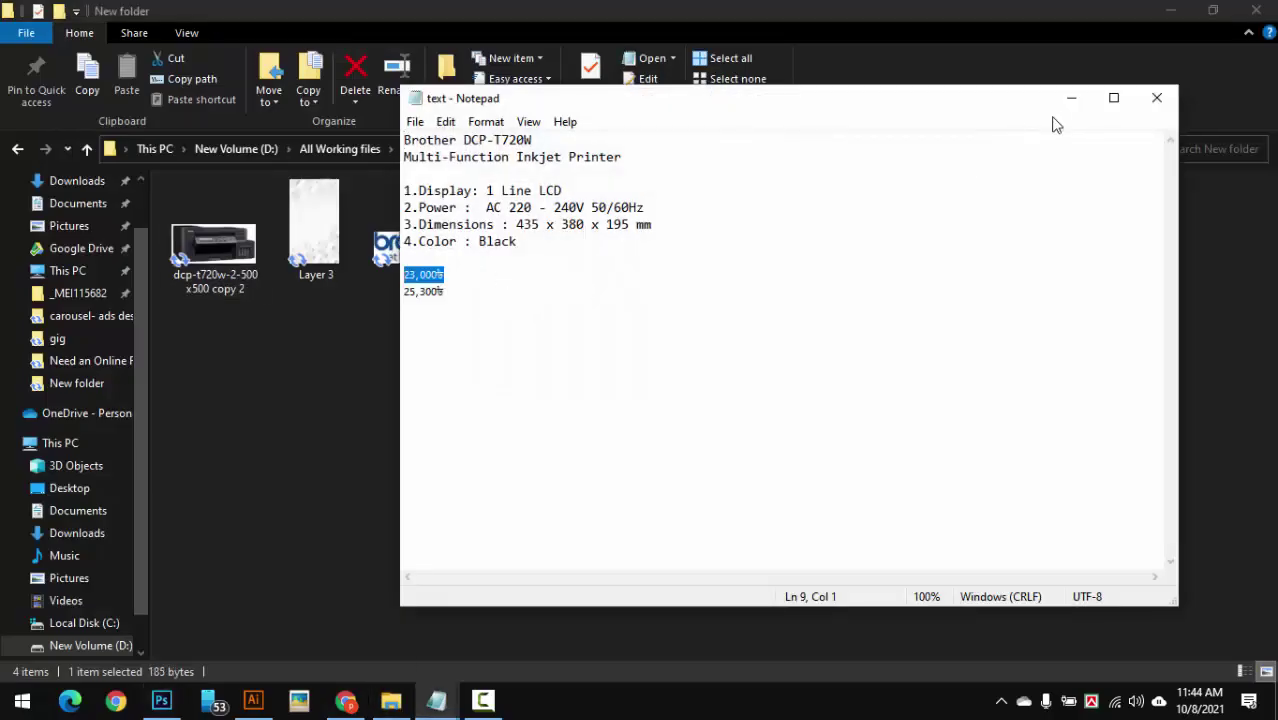
pyautogui.hotkey('alt', 'F4')
pyautogui.hotkey('alt', 'Tab')
pyautogui.scroll(3, 713, 557)
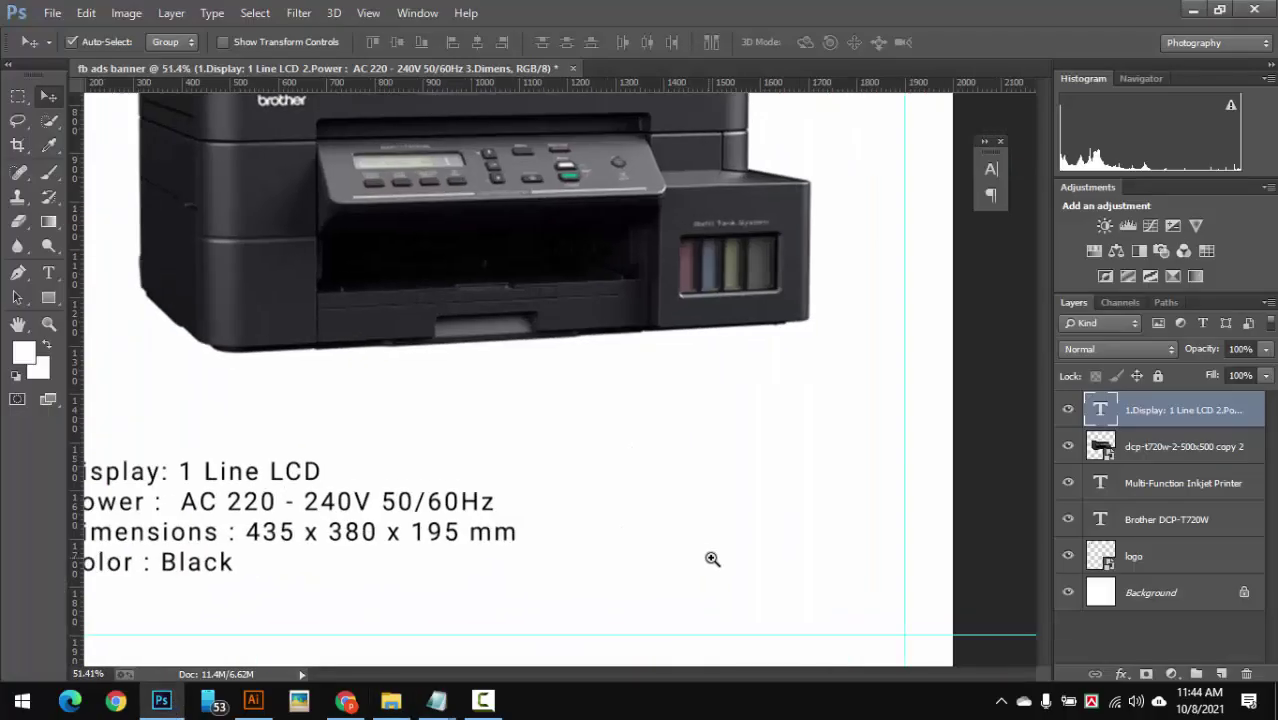
# Place the 23,000৳ price right of the spec list and enlarge it to about 465%
pyautogui.press('t')
pyautogui.click(595, 426)
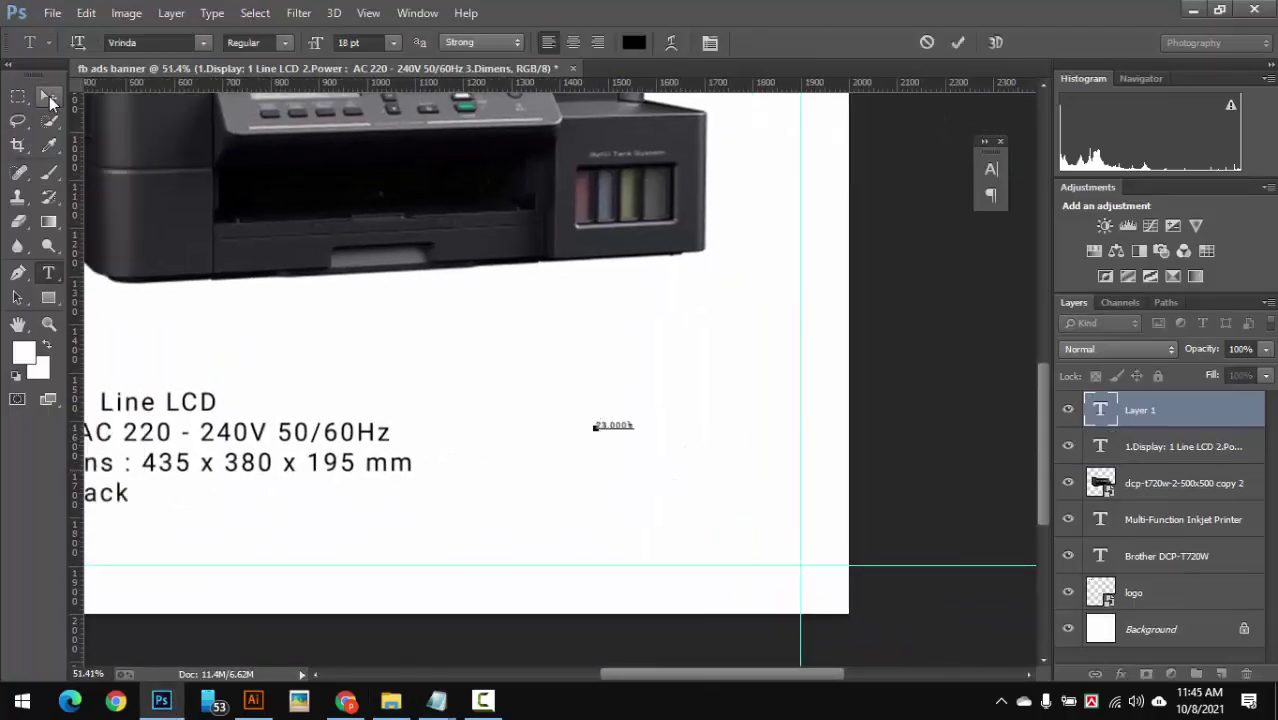
pyautogui.click(49, 96)
pyautogui.hotkey('ctrl', 't')
pyautogui.moveTo(701, 450); pyautogui.dragTo(783, 470)
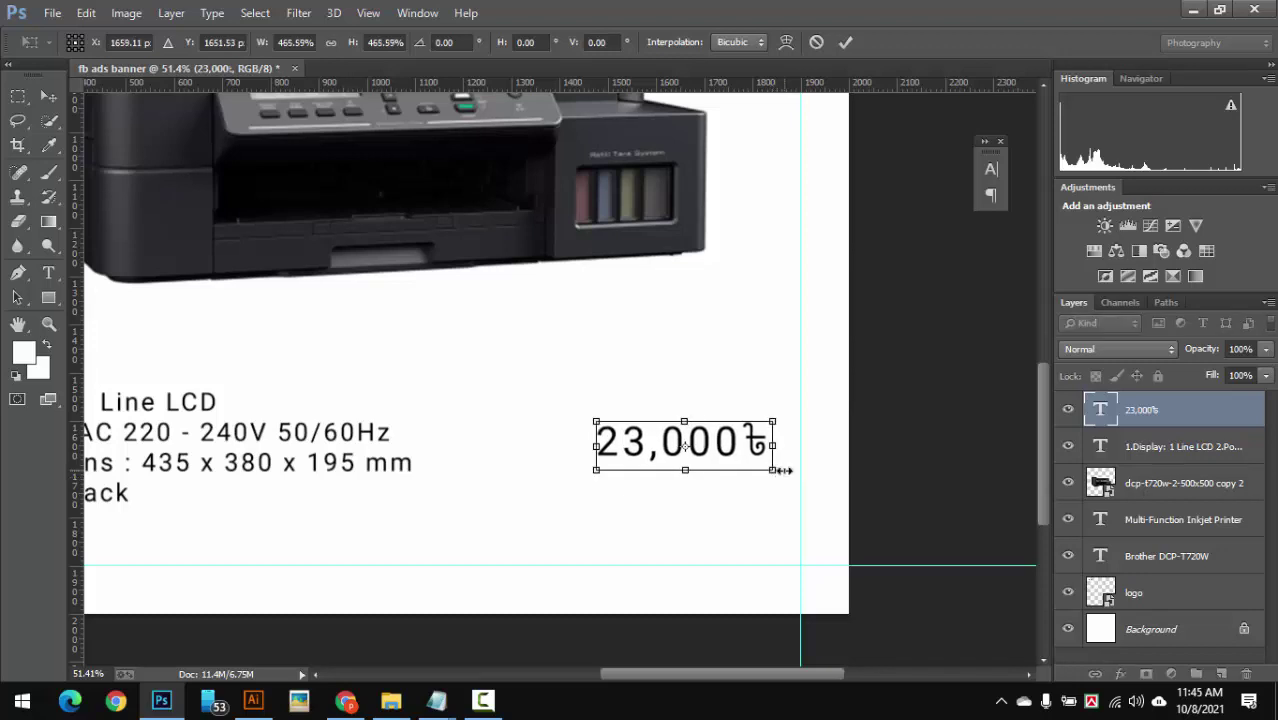
pyautogui.press('Return')
# Try Bold on the 23,000৳ digits, then undo it to keep regular weight
pyautogui.press('t')
pyautogui.scroll(1, 698, 447)
pyautogui.doubleClick(673, 449)
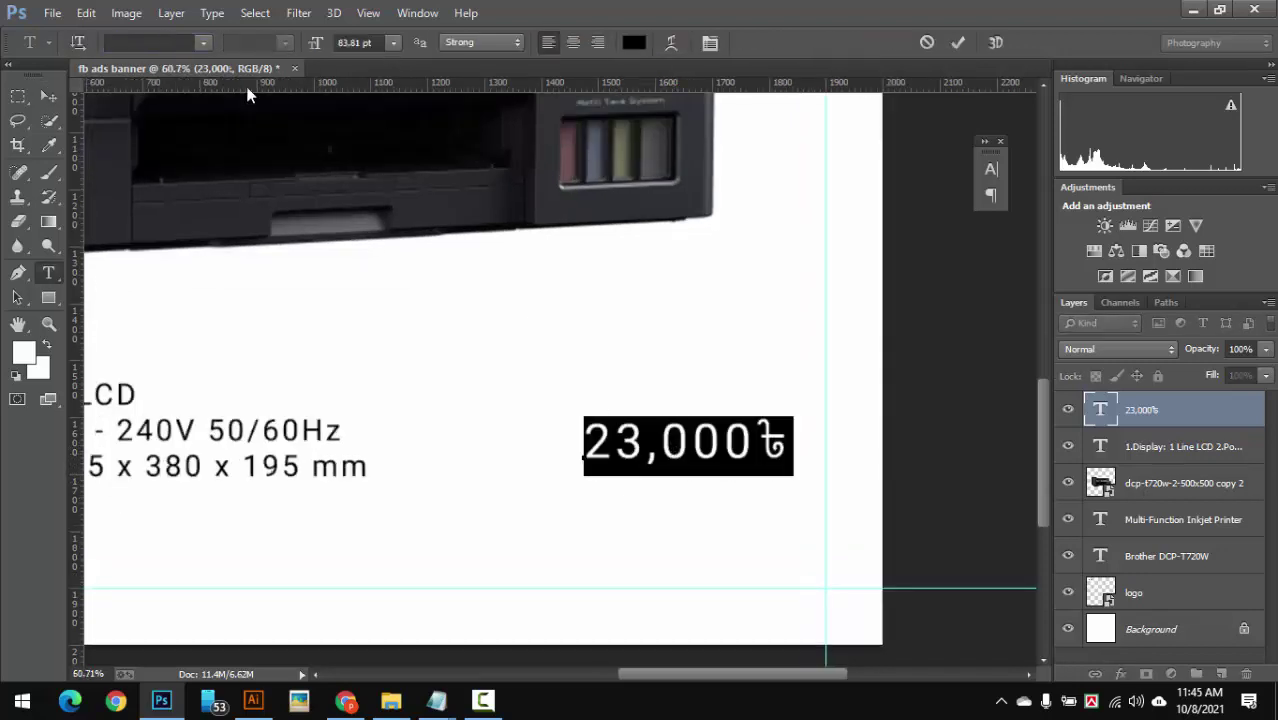
pyautogui.click(651, 449)
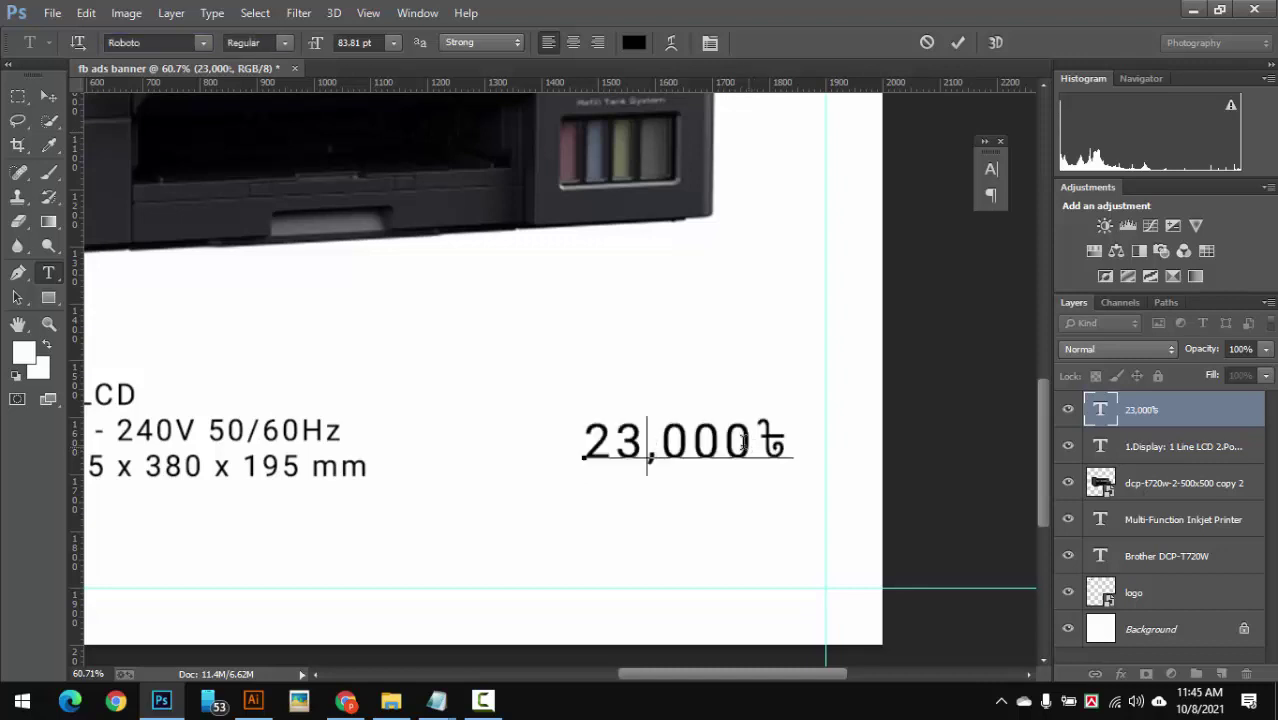
pyautogui.doubleClick(743, 443)
pyautogui.click(285, 42)
pyautogui.click(250, 200)
pyautogui.click(44, 92)
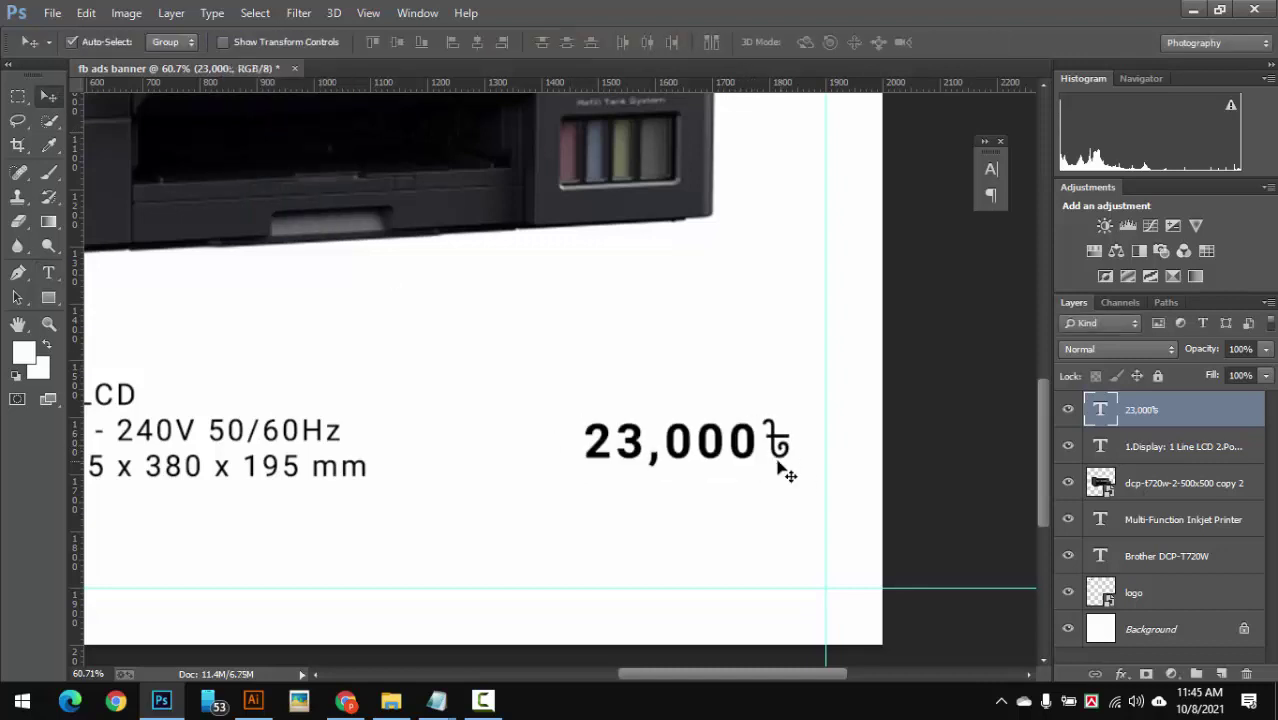
pyautogui.hotkey('ctrl', 'z')
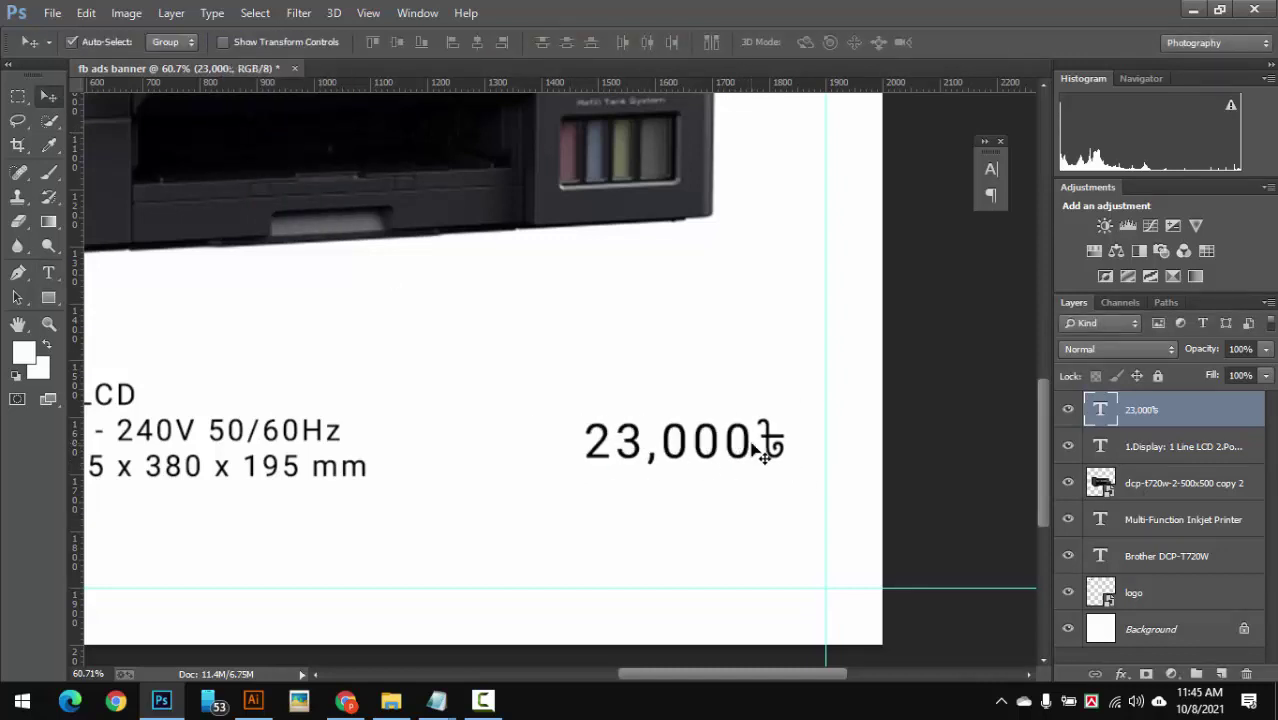
pyautogui.scroll(-3, 757, 452)
pyautogui.scroll(3, 813, 500)
pyautogui.scroll(-2, 807, 343)
pyautogui.scroll(2, 770, 300)
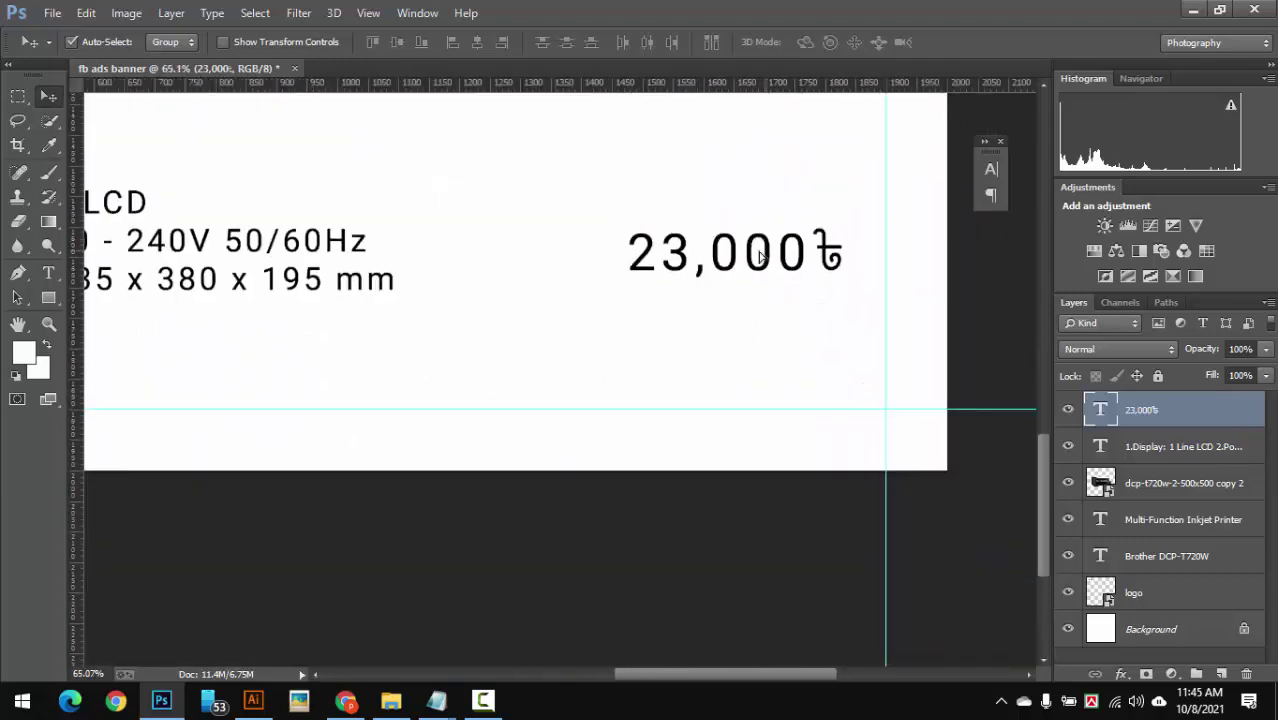
# Enlarge the 23,000৳ price slightly more and bring the ad notes back up
pyautogui.hotkey('ctrl', 't')
pyautogui.moveTo(862, 286); pyautogui.dragTo(845, 314)
pyautogui.press('Return')
pyautogui.scroll(-5, 691, 299)
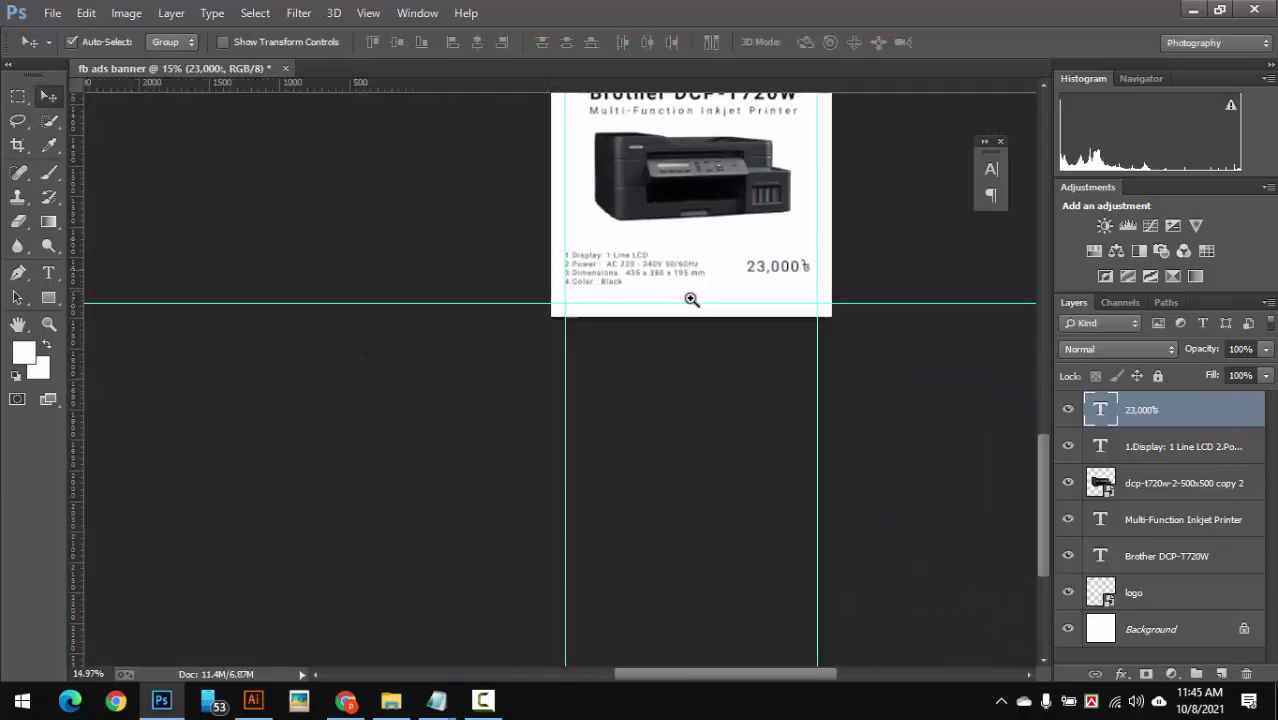
pyautogui.scroll(-2, 691, 299)
pyautogui.scroll(3, 691, 299)
pyautogui.scroll(3, 700, 320)
pyautogui.moveTo(740, 405); pyautogui.dragTo(774, 346)
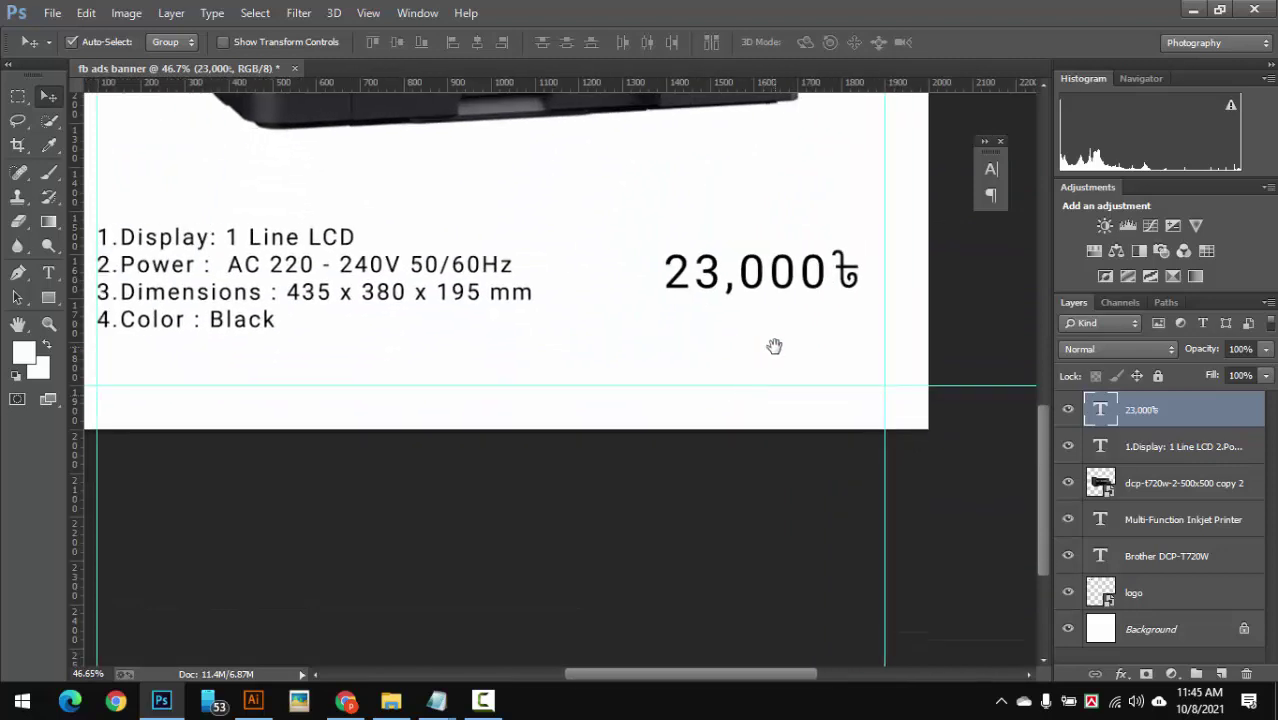
pyautogui.click(436, 700)
pyautogui.click(498, 610)
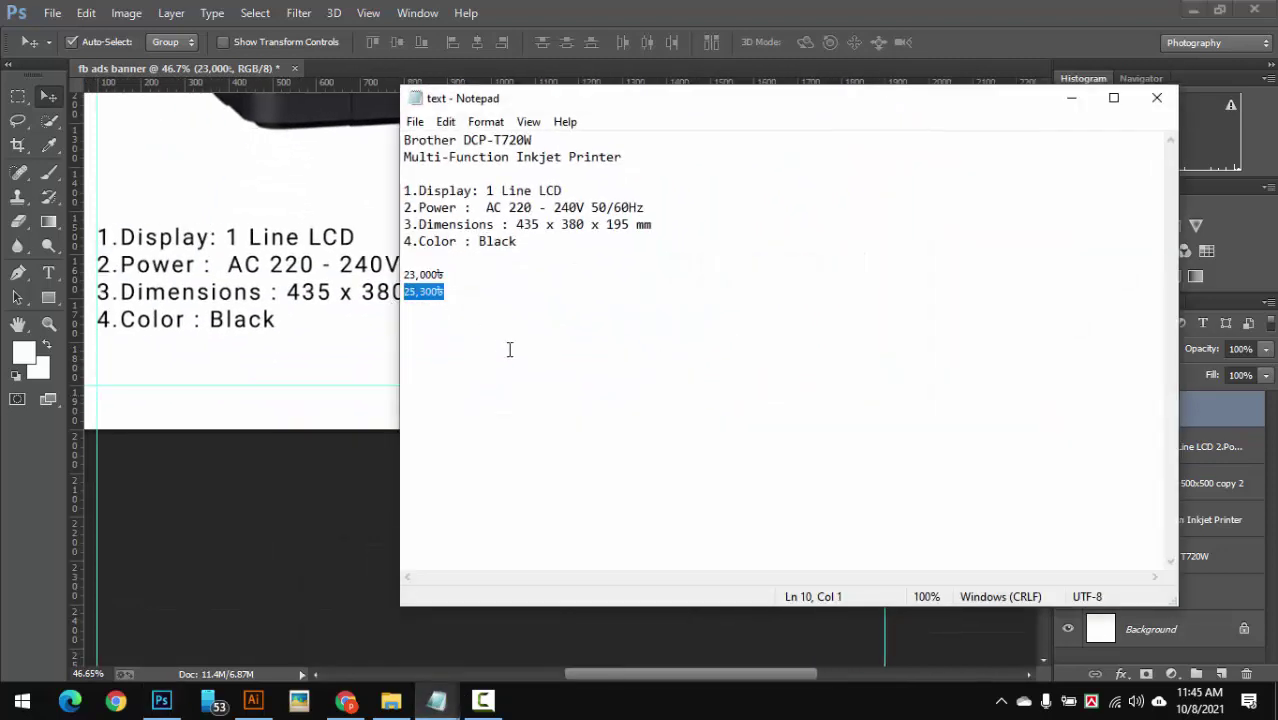
# Paste 25,300৳ as new text below 23,000৳ and scale it to about 226%
pyautogui.click(1071, 98)
pyautogui.scroll(3, 764, 314)
pyautogui.press('t')
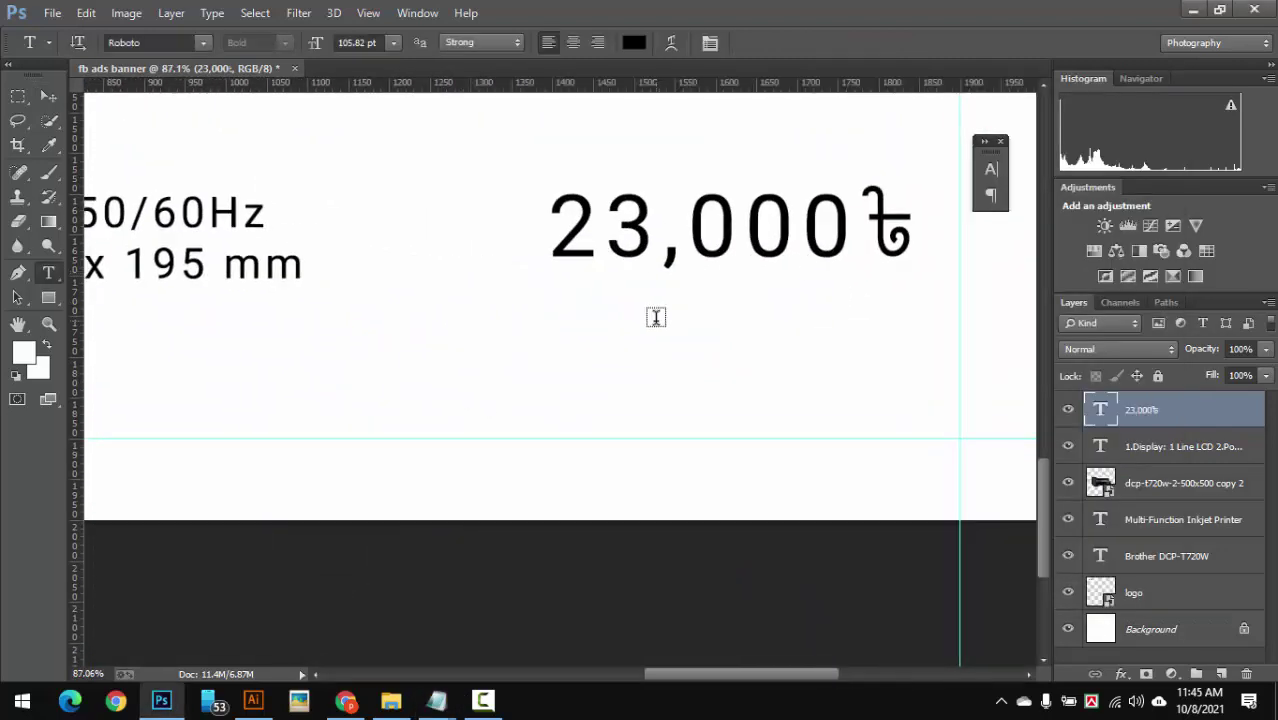
pyautogui.click(652, 316)
pyautogui.write('25,300৳')
pyautogui.hotkey('ctrl', 't')
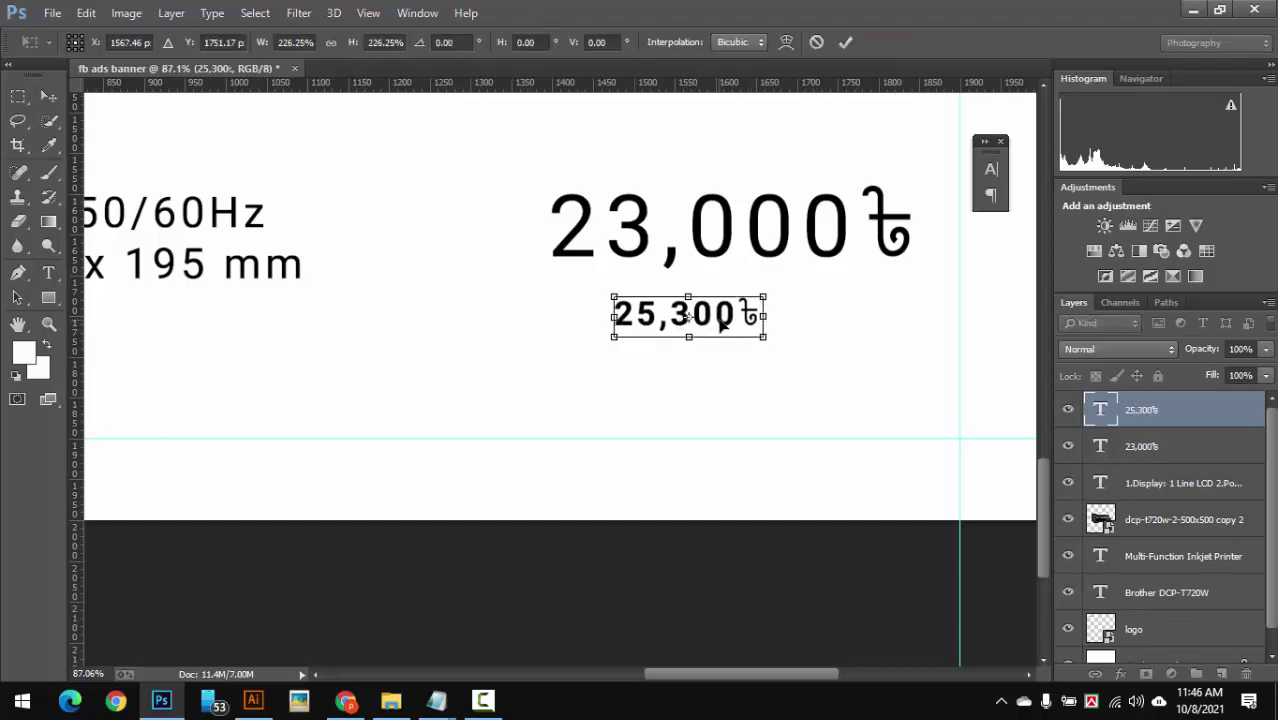
pyautogui.moveTo(722, 323)
pyautogui.mouseDown()
pyautogui.moveTo(798, 325)
pyautogui.moveTo(707, 374)
pyautogui.mouseUp()
pyautogui.press('Return')
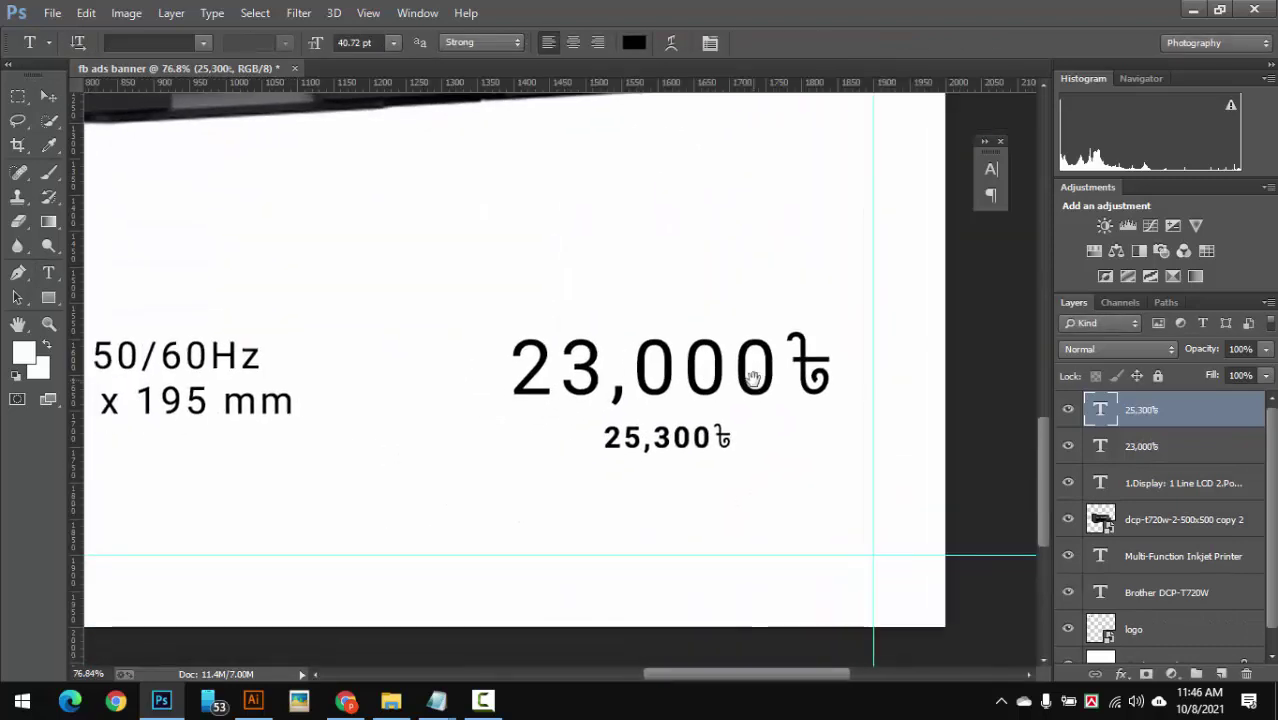
# Transform the old price again and confirm its final size
pyautogui.hotkey('ctrl', 't')
pyautogui.scroll(2, 727, 453)
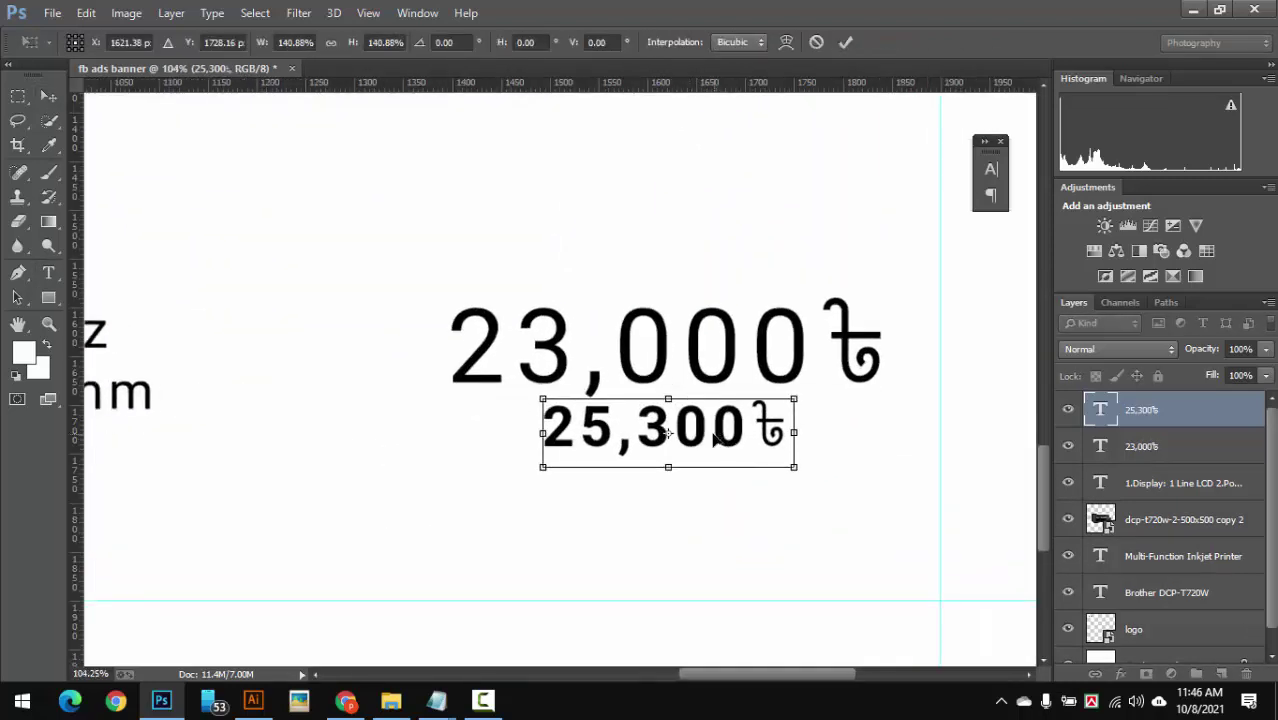
pyautogui.press('Return')
pyautogui.scroll(-5, 740, 490)
pyautogui.scroll(3, 770, 560)
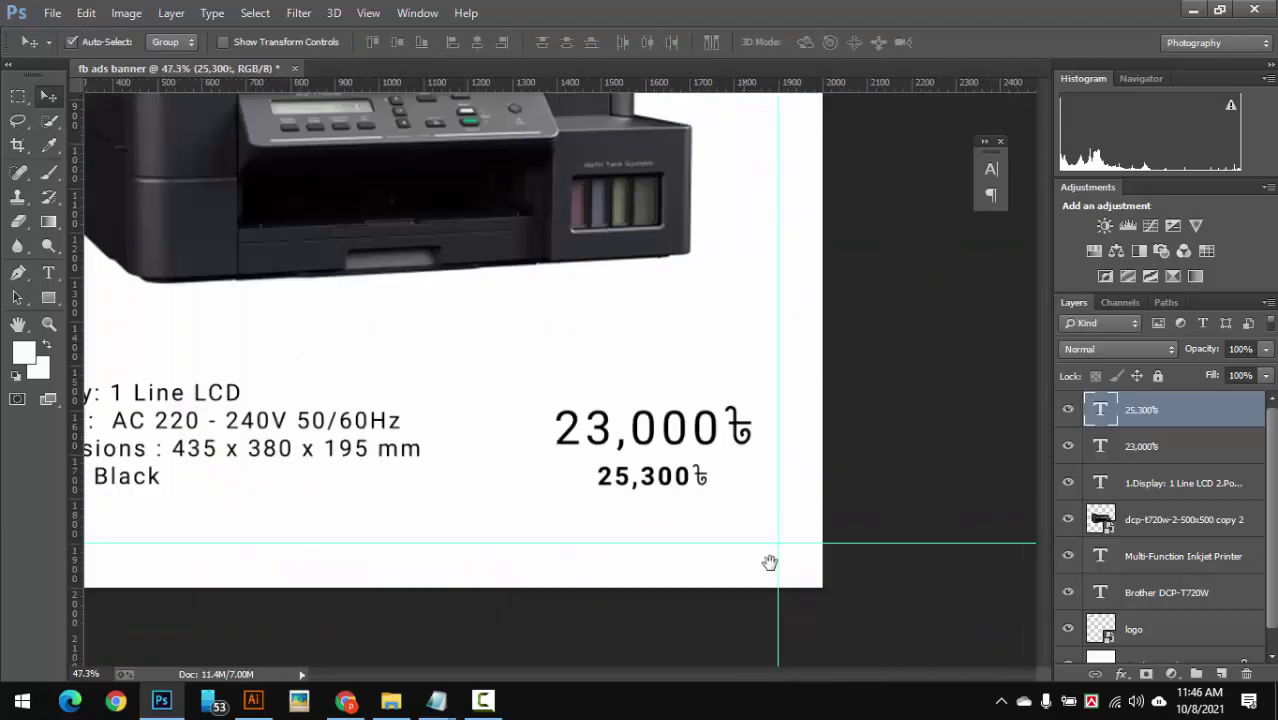
pyautogui.scroll(2, 733, 471)
pyautogui.click(52, 296)
pyautogui.scroll(2, 451, 366)
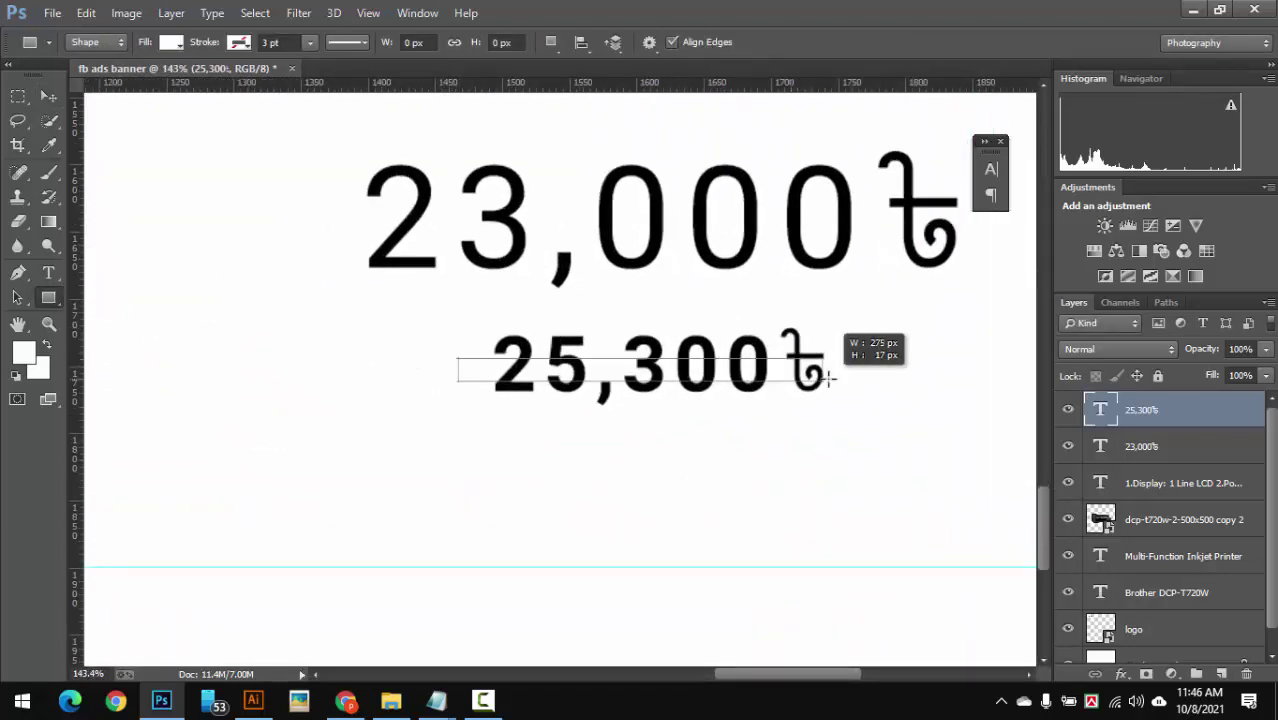
# Draw a thin rectangle across 25,300৳ and fill it red (FF0000)
pyautogui.moveTo(829, 377); pyautogui.dragTo(939, 377)
pyautogui.doubleClick(1100, 410)
pyautogui.write('ff0000')
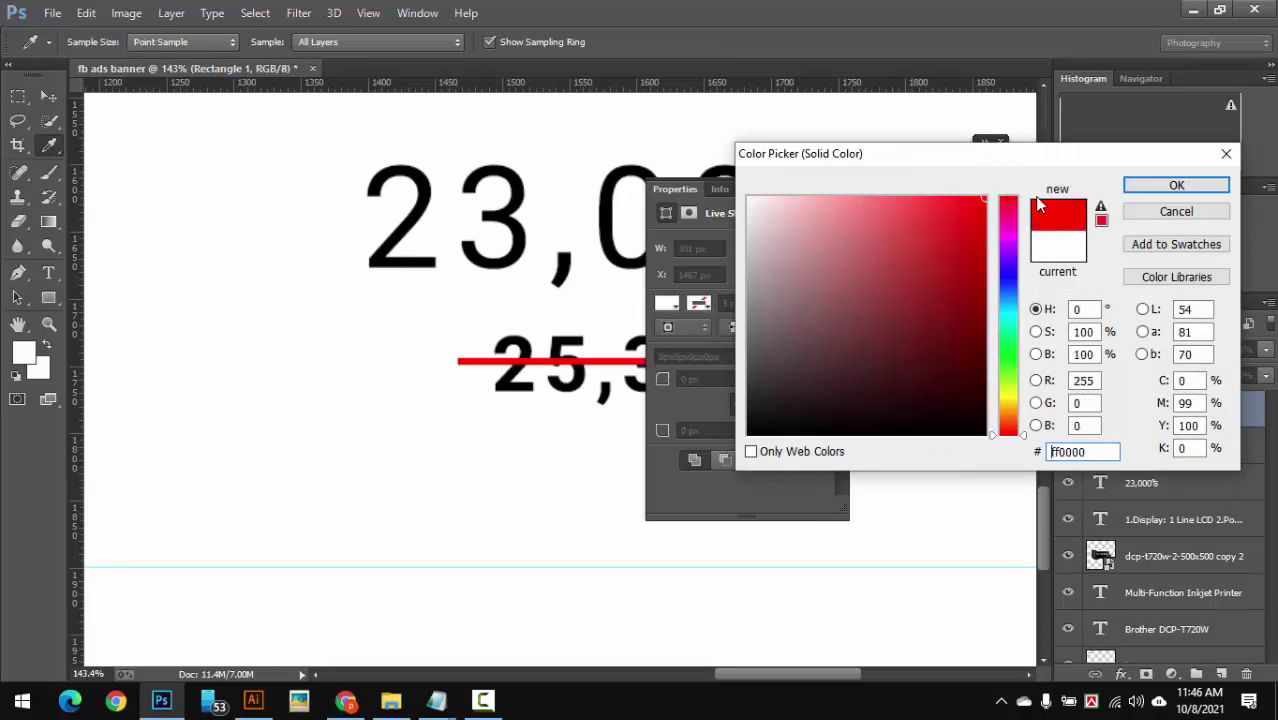
pyautogui.click(1176, 185)
pyautogui.press('v')
pyautogui.scroll(-2, 820, 355)
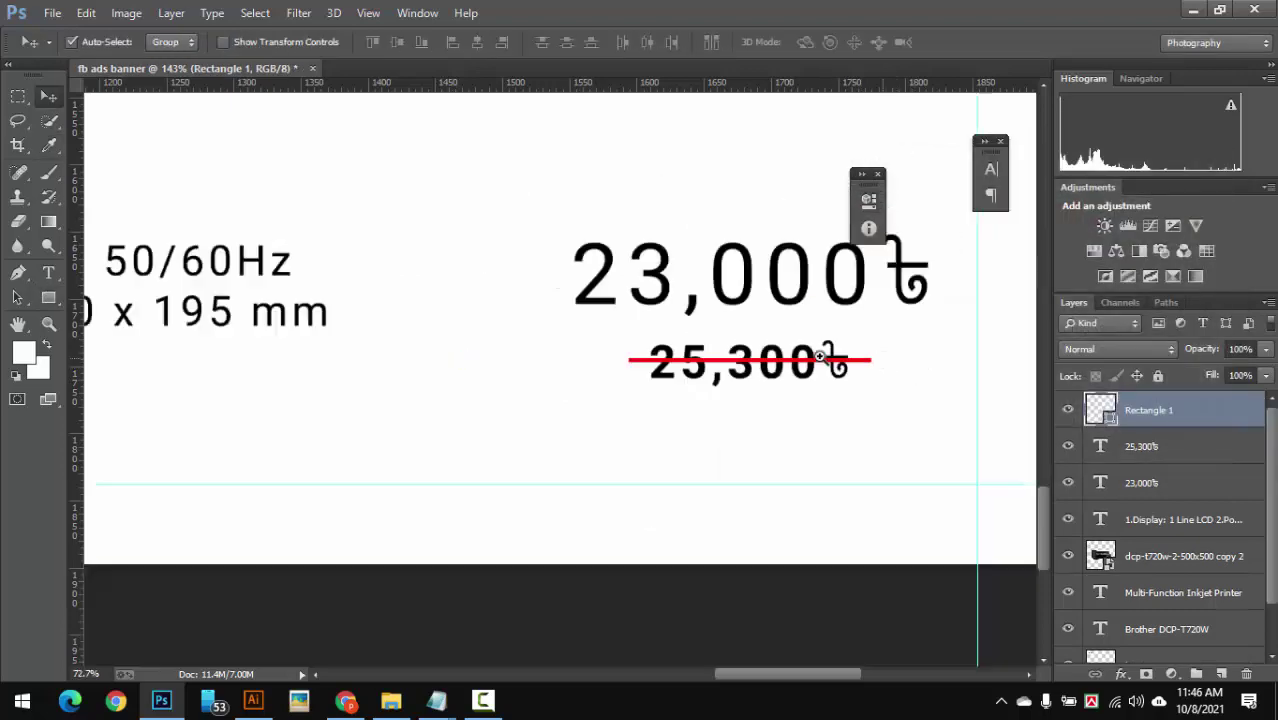
pyautogui.scroll(-2, 820, 355)
pyautogui.scroll(2, 690, 351)
pyautogui.scroll(1, 736, 502)
pyautogui.scroll(1, 778, 408)
# Group the 23,000৳ and 25,300৳ prices with the red line as Group 1
pyautogui.click(778, 408)
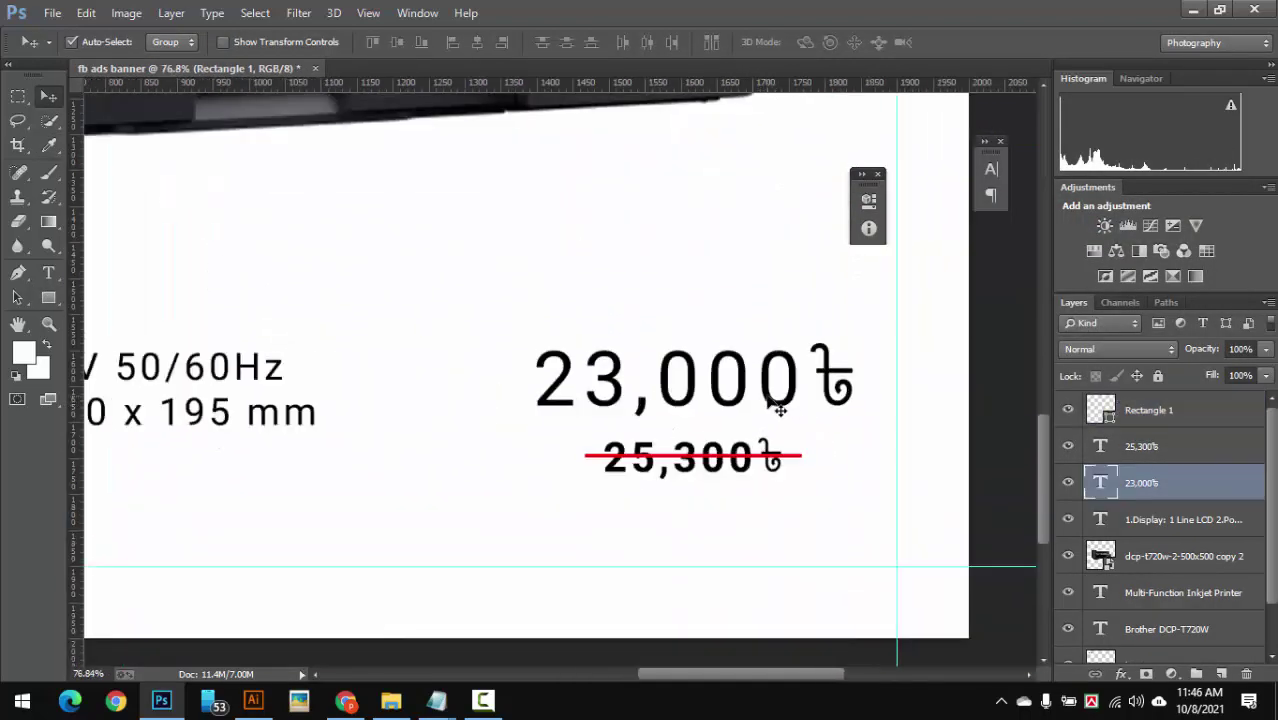
pyautogui.keyDown('shift'); pyautogui.click(690, 468); pyautogui.keyUp('shift')
pyautogui.keyDown('shift'); pyautogui.click(592, 455); pyautogui.keyUp('shift')
pyautogui.hotkey('ctrl', 'g')
pyautogui.scroll(-3, 705, 596)
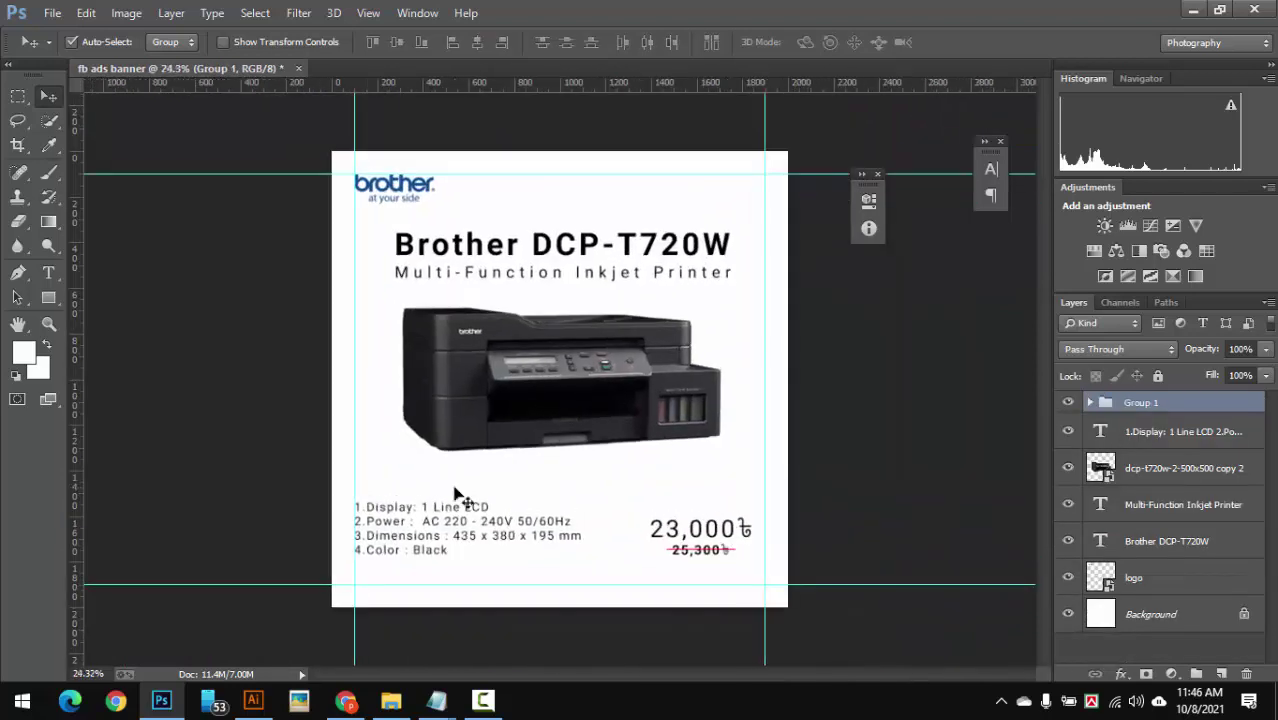
pyautogui.keyDown('shift'); pyautogui.click(463, 540); pyautogui.keyUp('shift')
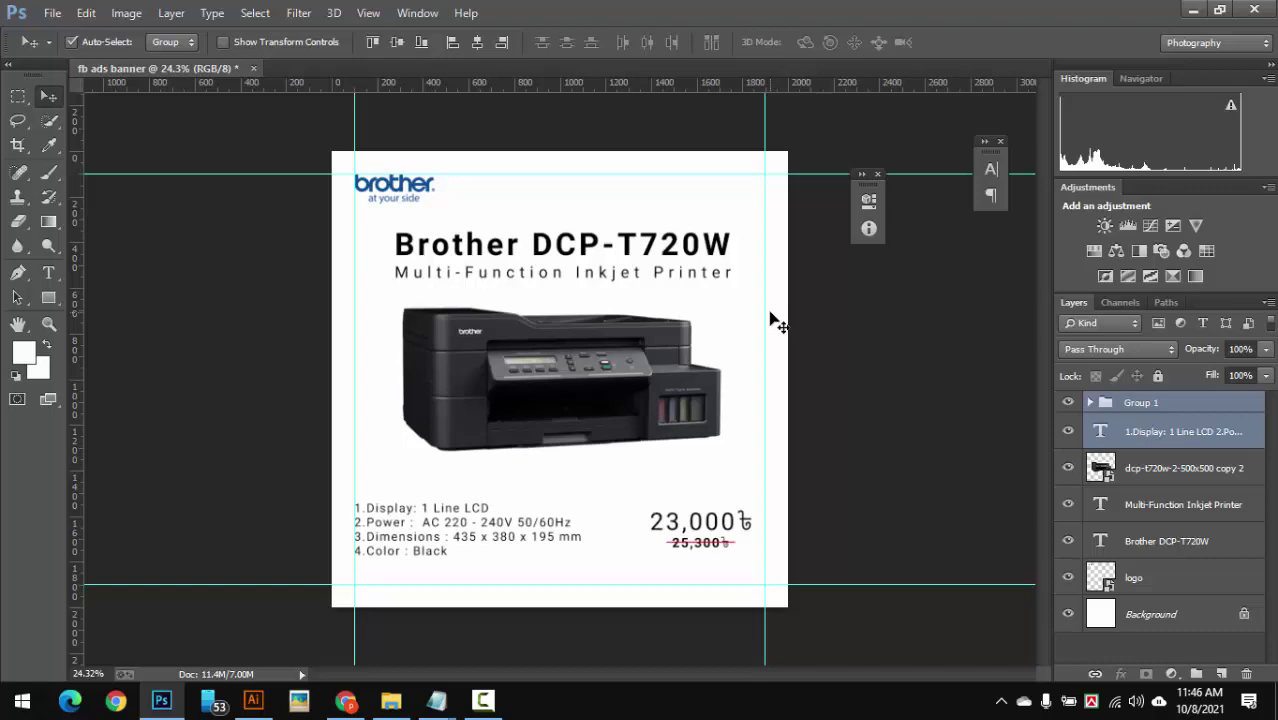
pyautogui.scroll(-2, 780, 330)
pyautogui.scroll(3, 800, 350)
pyautogui.scroll(-1, 822, 362)
pyautogui.scroll(-2, 779, 367)
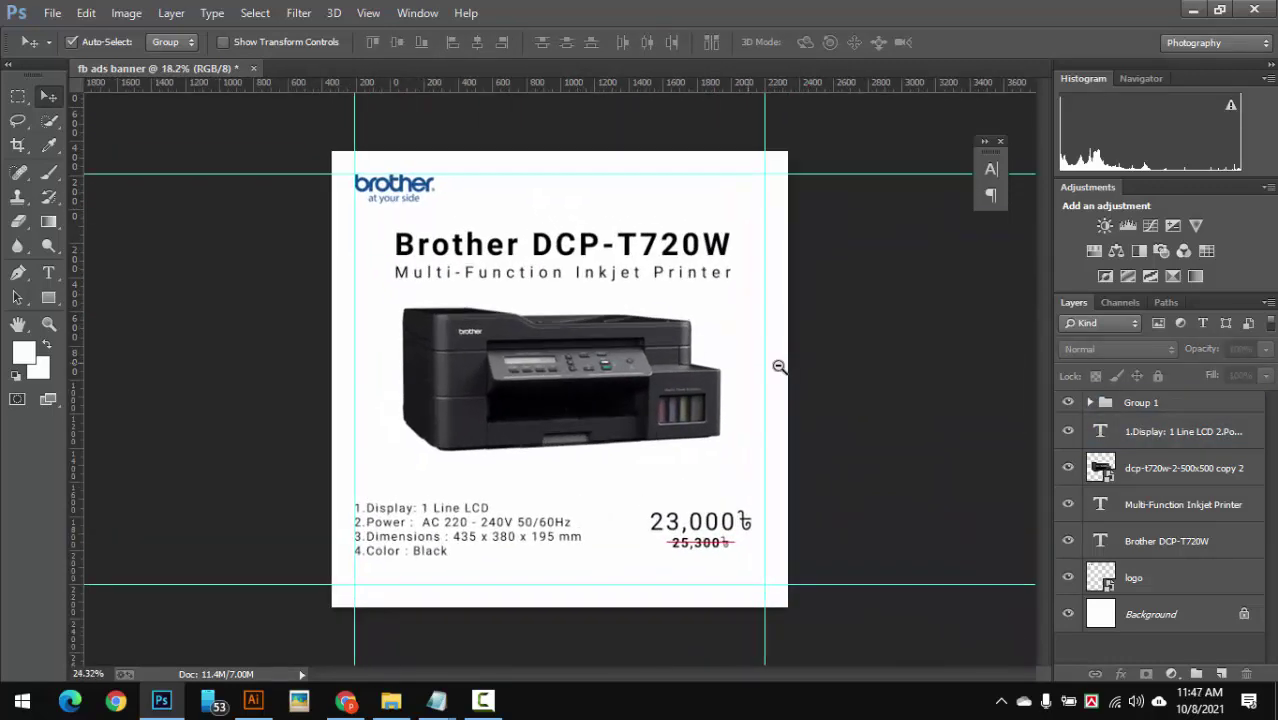
pyautogui.scroll(3, 779, 367)
# Duplicate the printer photo layer, then try flipping the original and cancel
pyautogui.click(577, 346)
pyautogui.scroll(-2, 600, 360)
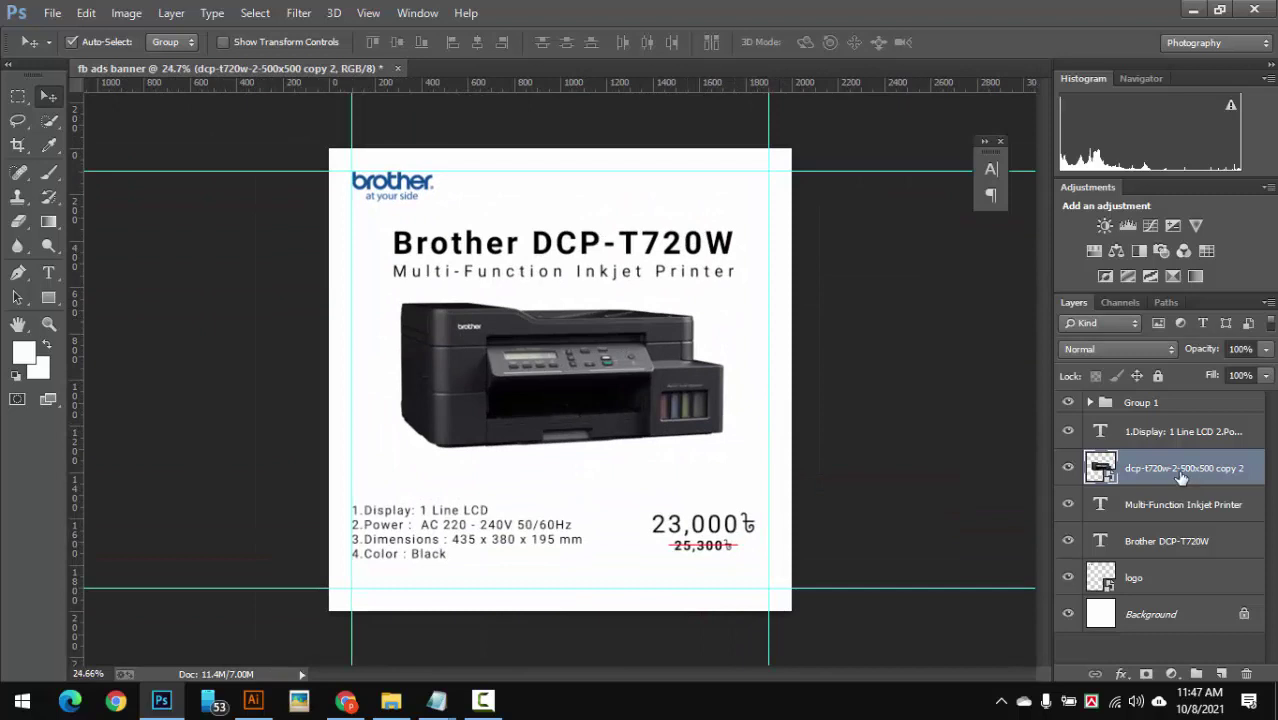
pyautogui.hotkey('ctrl', 'j')
pyautogui.click(1150, 505)
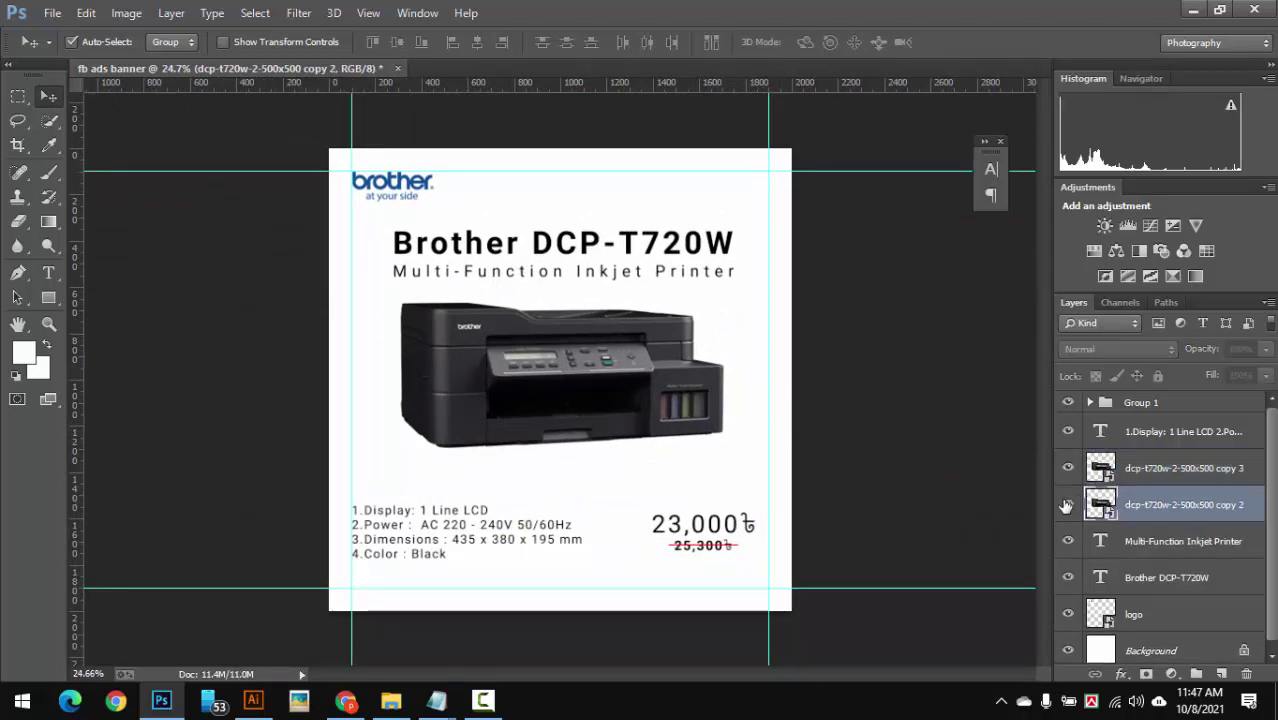
pyautogui.hotkey('ctrl', 't')
pyautogui.moveTo(560, 300); pyautogui.dragTo(578, 580)
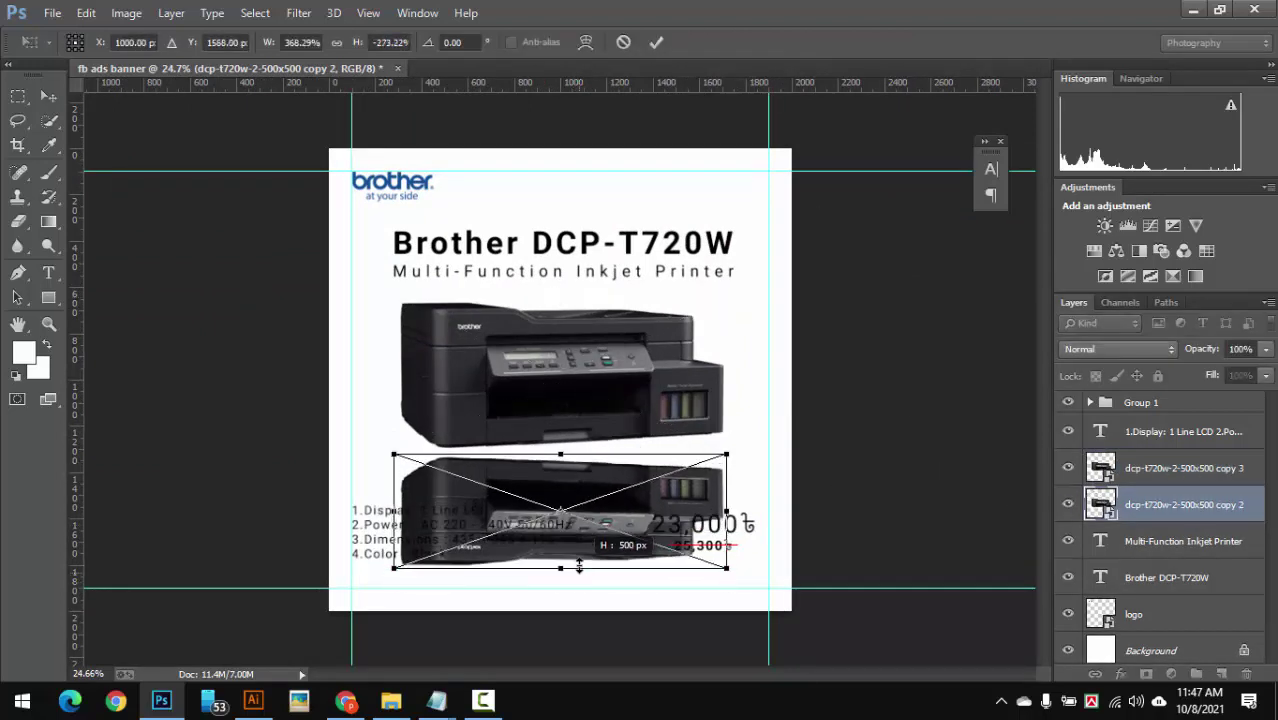
pyautogui.moveTo(604, 521)
pyautogui.mouseDown()
pyautogui.moveTo(607, 470)
pyautogui.moveTo(640, 472)
pyautogui.mouseUp()
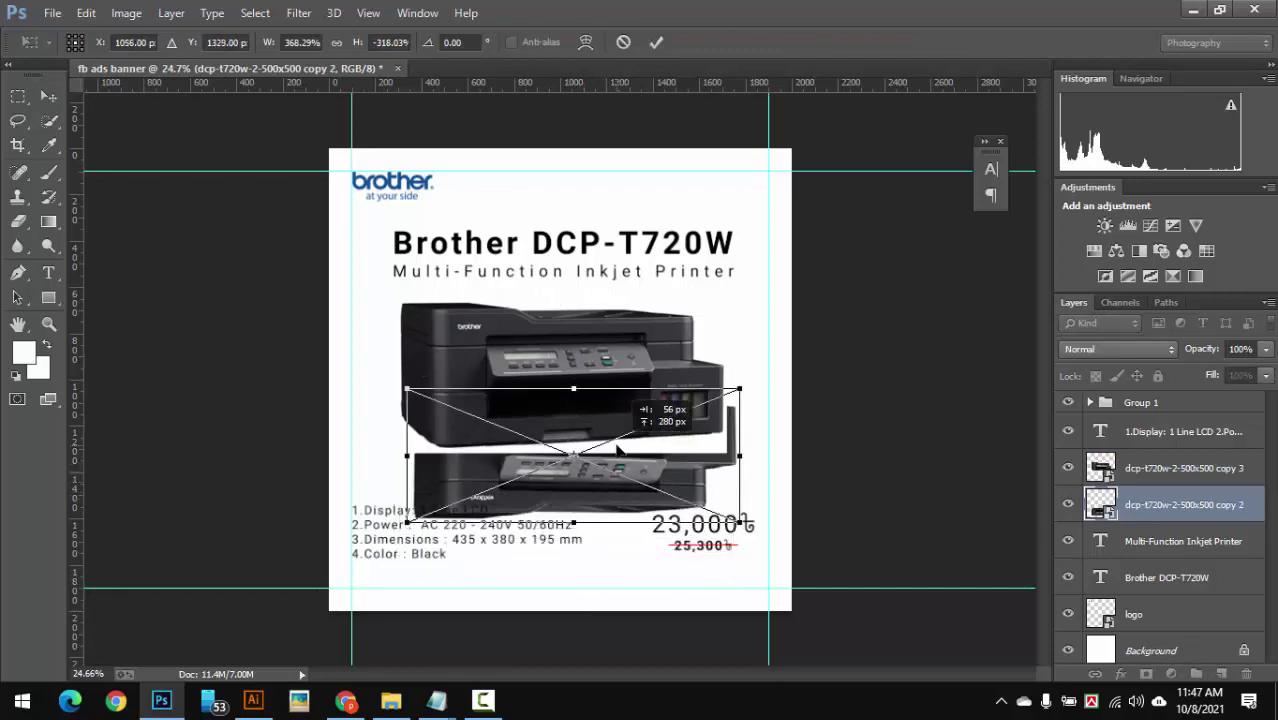
pyautogui.press('Escape')
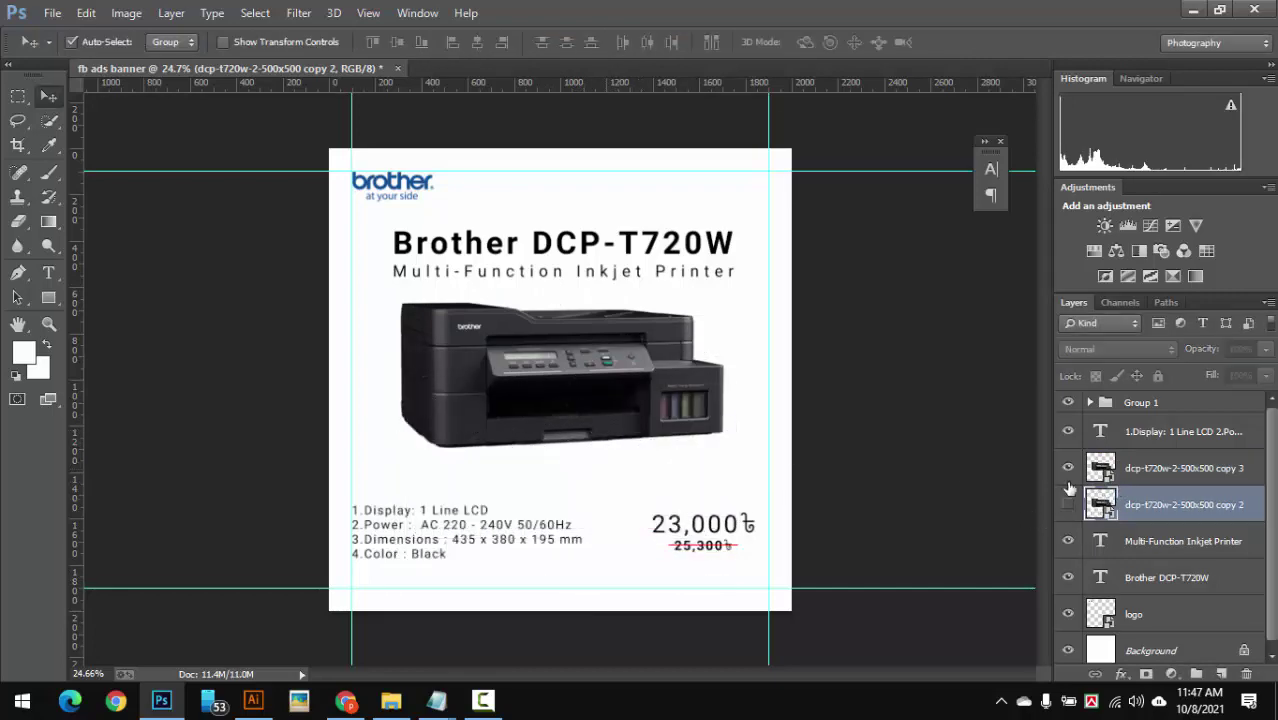
# Open the printer smart object and select its white background with Color Range
pyautogui.doubleClick(1100, 467)
pyautogui.moveTo(716, 113)
pyautogui.mouseDown()
pyautogui.moveTo(816, 92)
pyautogui.moveTo(800, 68)
pyautogui.mouseUp()
pyautogui.hotkey('alt', 's')
pyautogui.press('c')
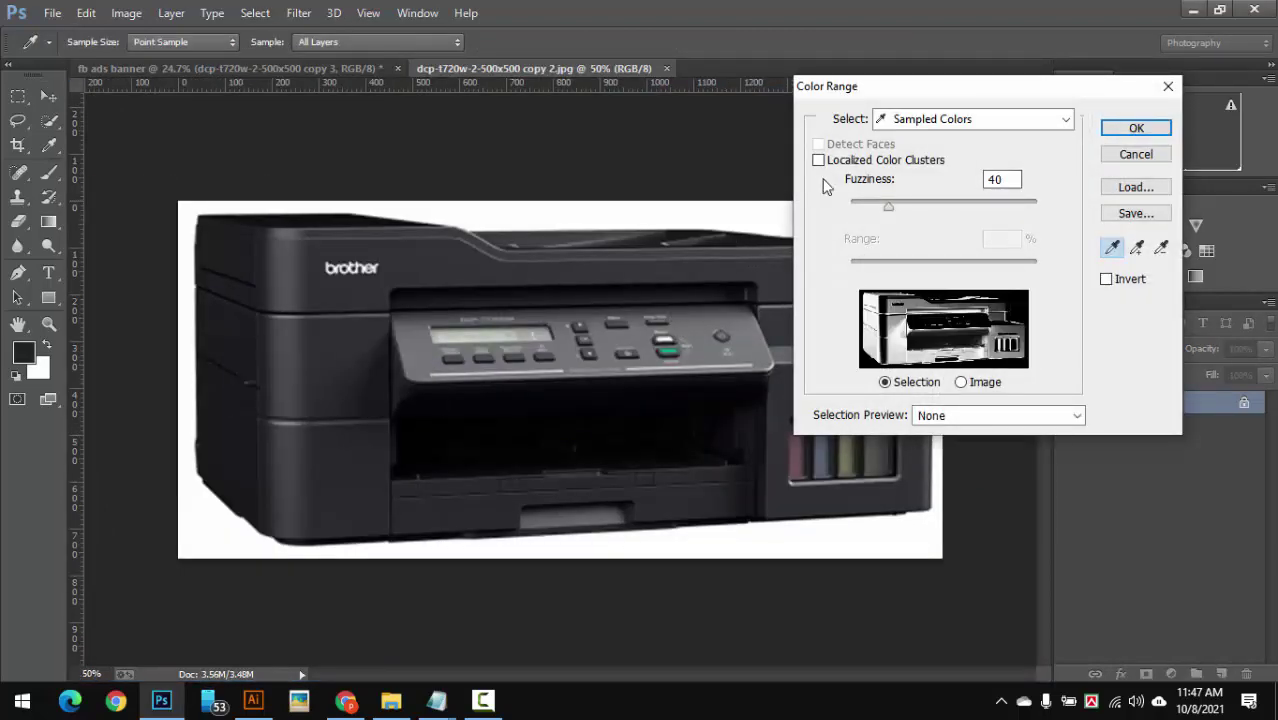
pyautogui.click(742, 205)
pyautogui.click(1136, 128)
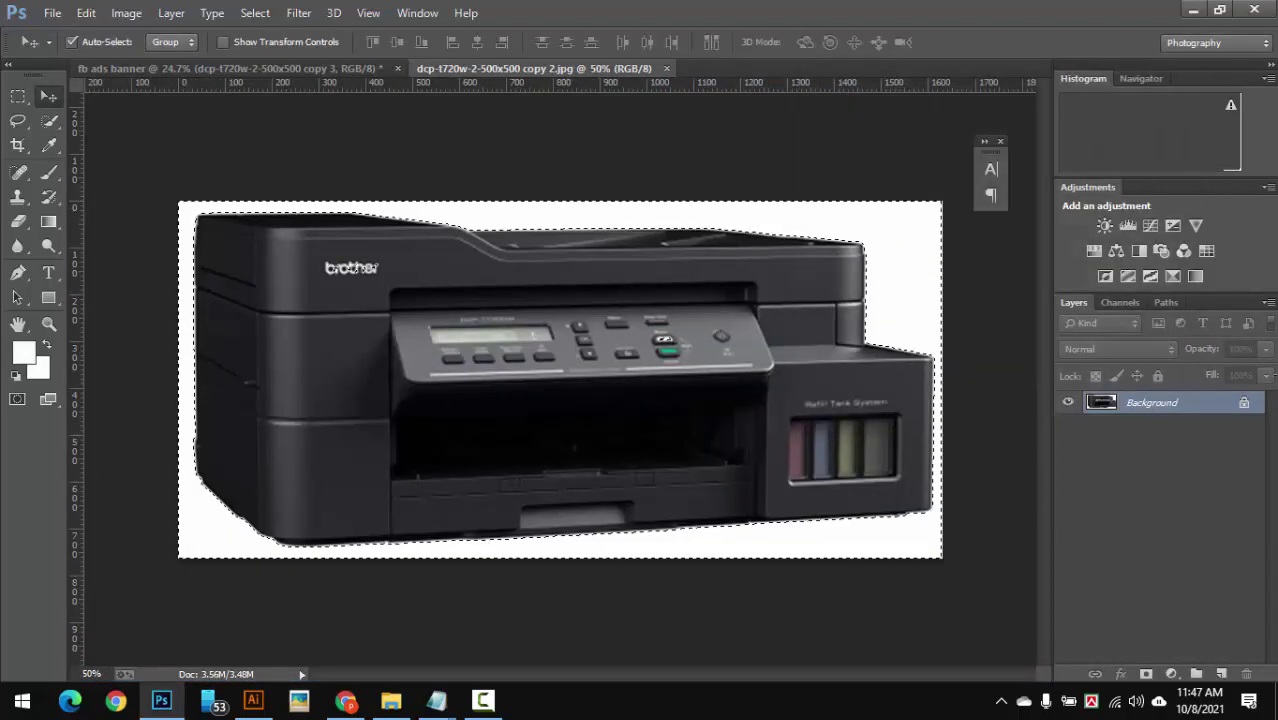
# Delete the white background to transparency, then save and close the printer image
pyautogui.press('Delete')
pyautogui.click(745, 214)
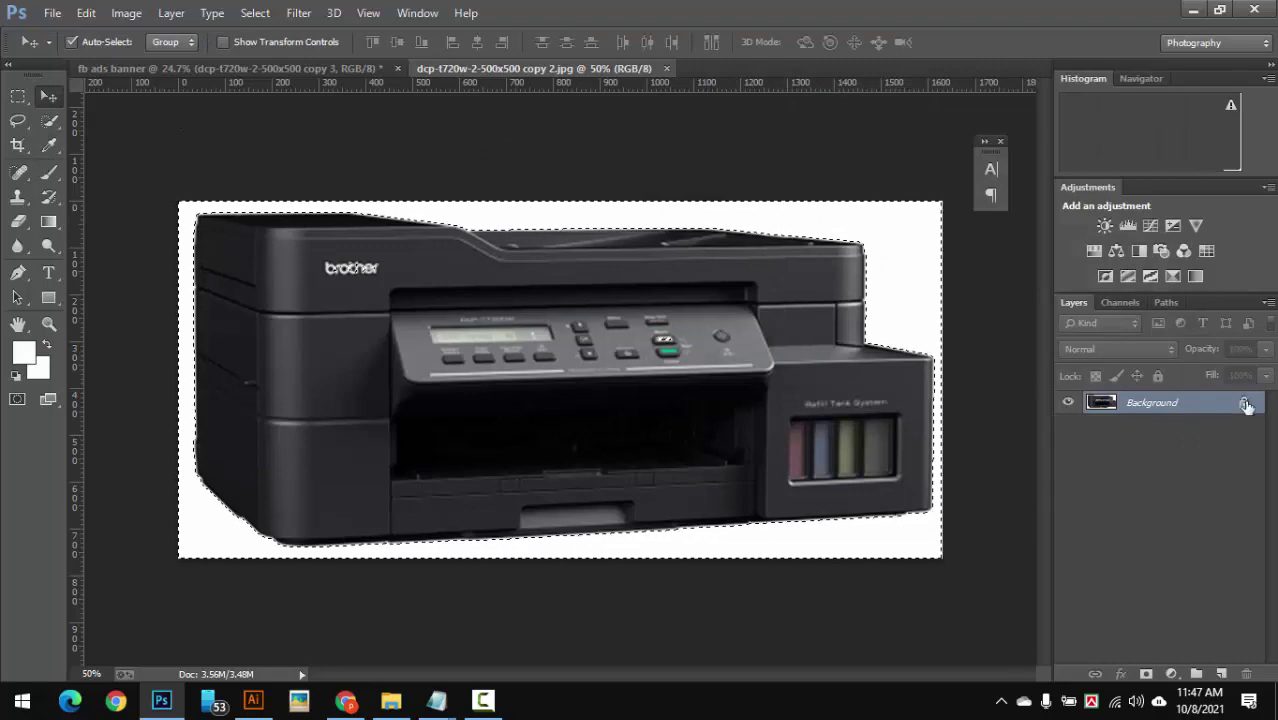
pyautogui.click(1244, 402)
pyautogui.press('Delete')
pyautogui.hotkey('ctrl', 'd')
pyautogui.hotkey('ctrl', 'shift', 's')
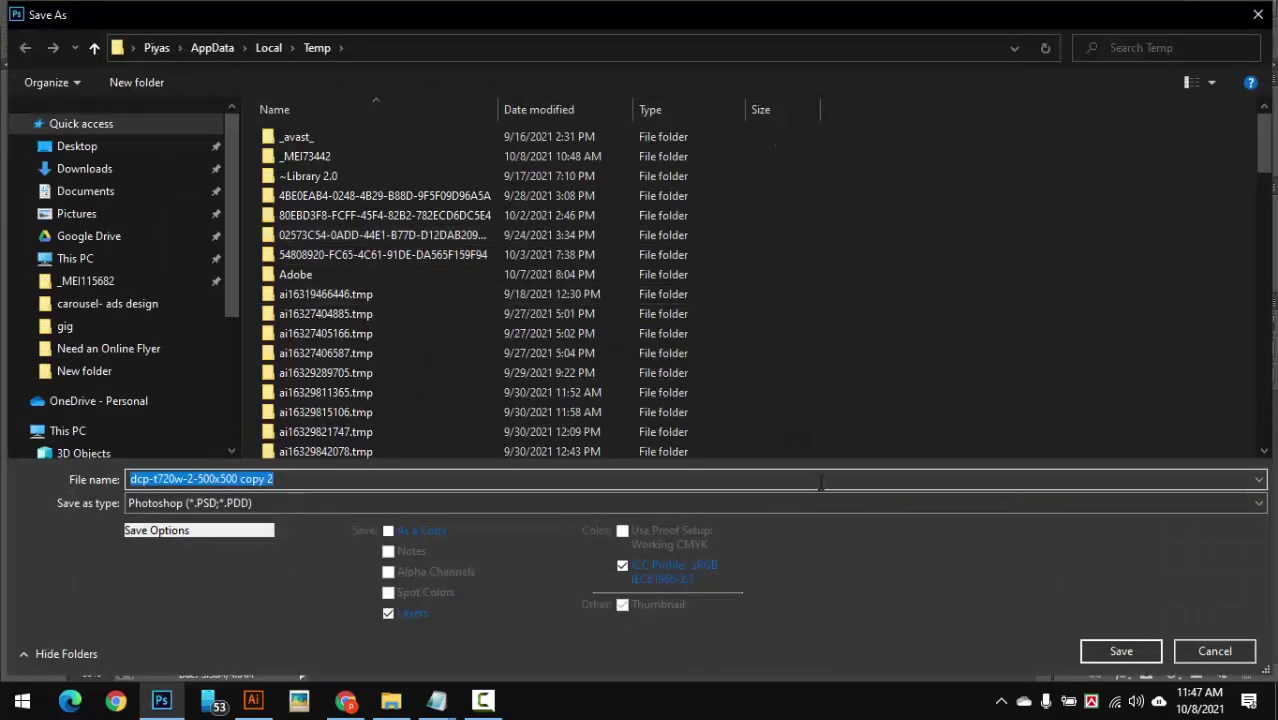
pyautogui.press('Escape')
pyautogui.click(713, 68)
pyautogui.click(650, 277)
pyautogui.scroll(-1, 505, 630)
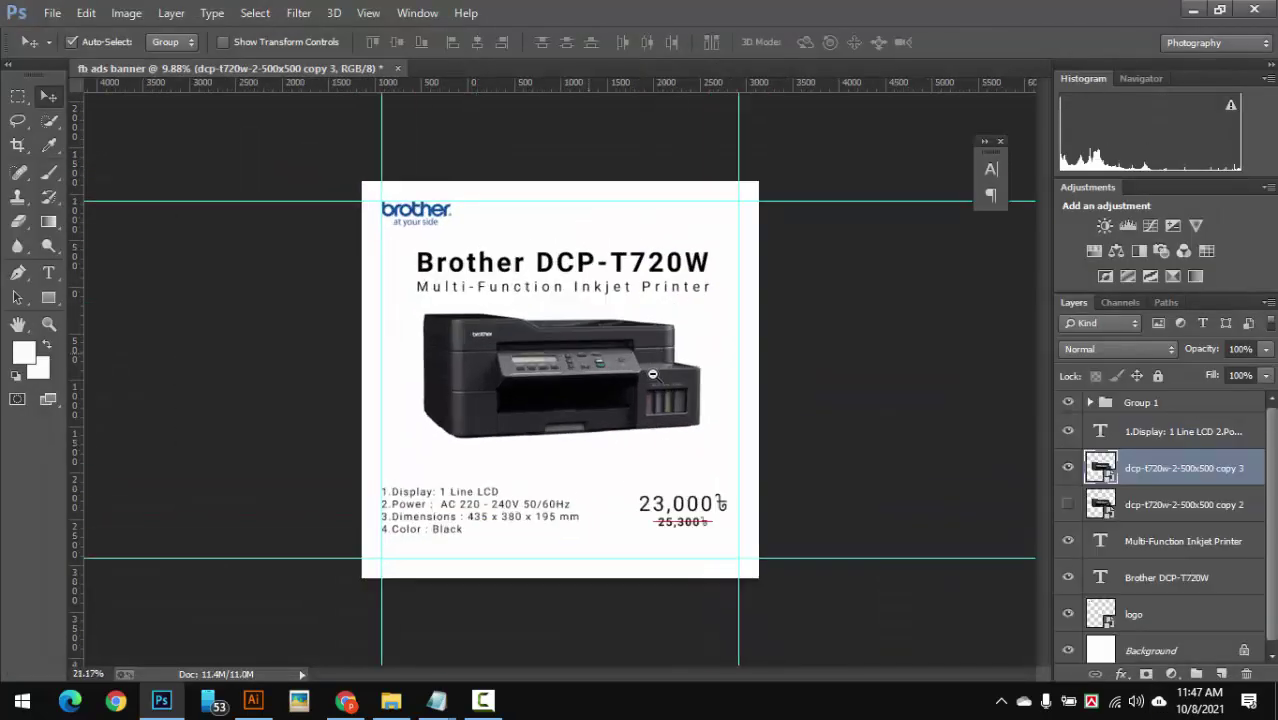
# Place the grey Layer 3 texture image into the banner, just above the Background layer
pyautogui.hotkey('alt', 'Tab')
pyautogui.moveTo(314, 228)
pyautogui.mouseDown()
pyautogui.moveTo(262, 642)
pyautogui.moveTo(620, 440)
pyautogui.mouseUp()
pyautogui.scroll(-1, 1168, 651)
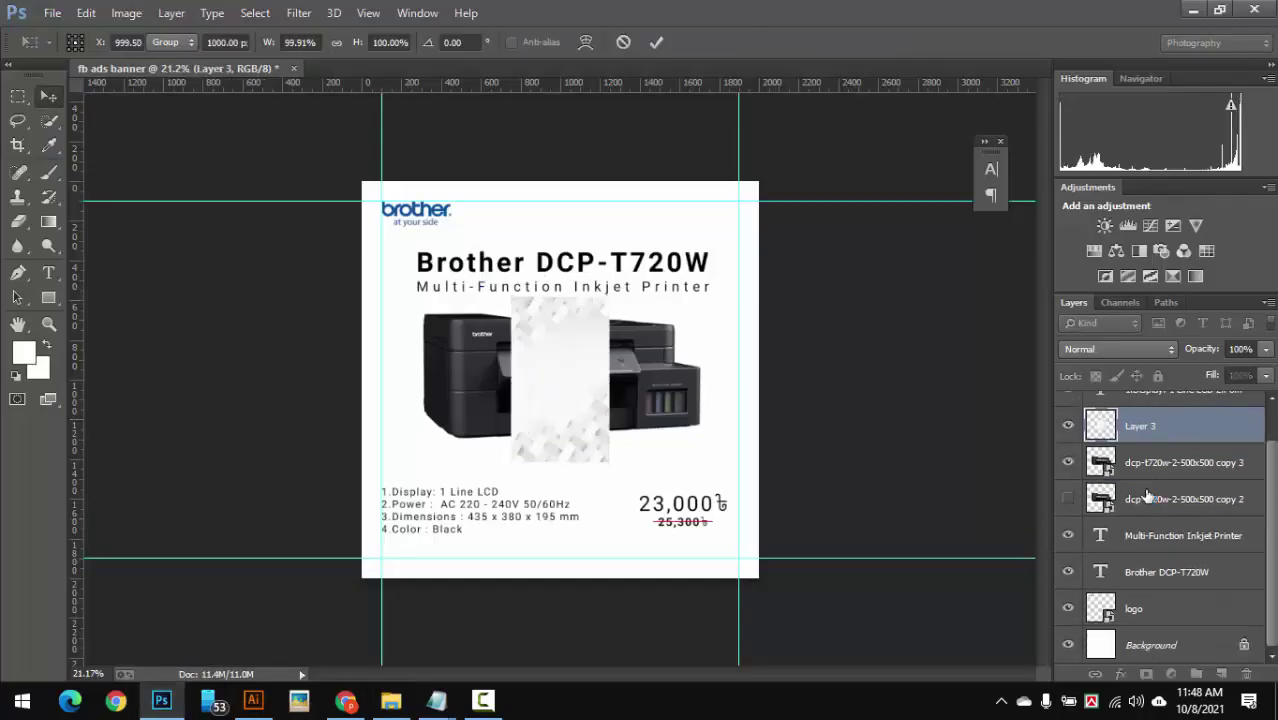
pyautogui.press('Return')
pyautogui.moveTo(1140, 426)
pyautogui.mouseDown()
pyautogui.moveTo(1163, 640)
pyautogui.moveTo(1160, 616)
pyautogui.mouseUp()
# Free-transform the texture, enlarging and stretching it to cover the whole square canvas
pyautogui.hotkey('ctrl', 't')
pyautogui.moveTo(609, 462); pyautogui.dragTo(676, 556)
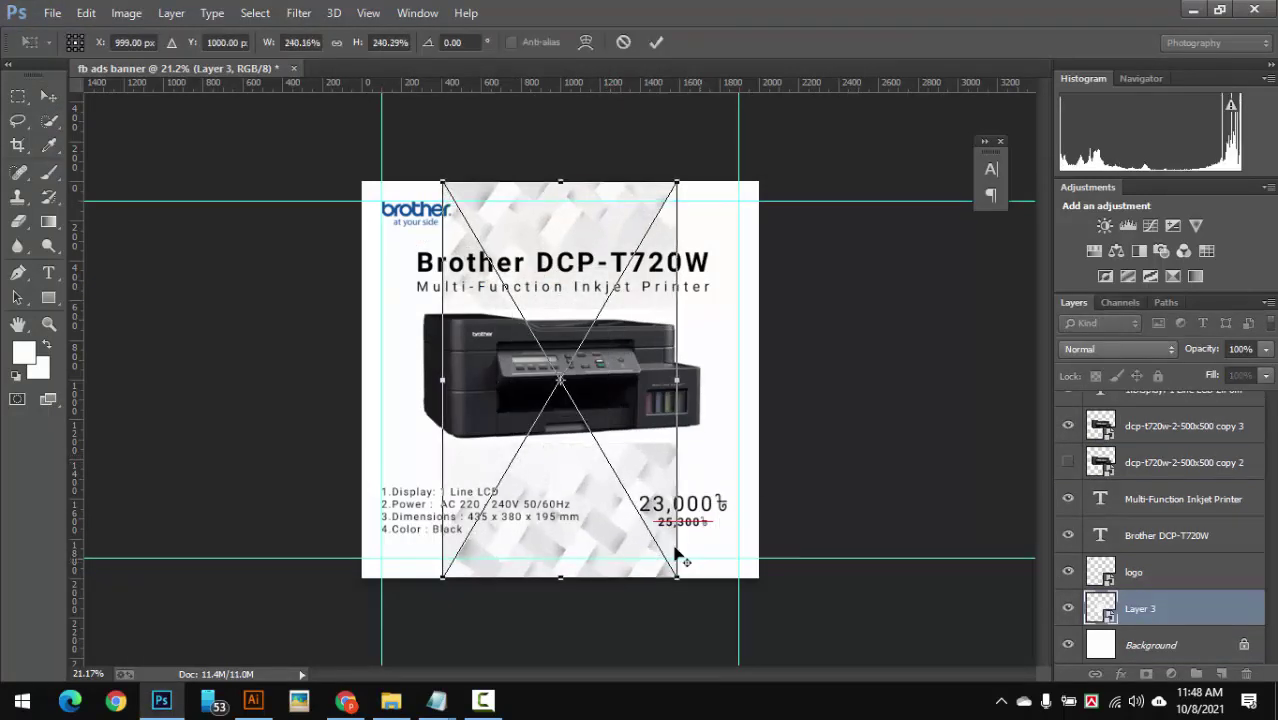
pyautogui.scroll(4, 525, 228)
pyautogui.moveTo(650, 280)
pyautogui.mouseDown()
pyautogui.moveTo(521, 263)
pyautogui.moveTo(478, 281)
pyautogui.mouseUp()
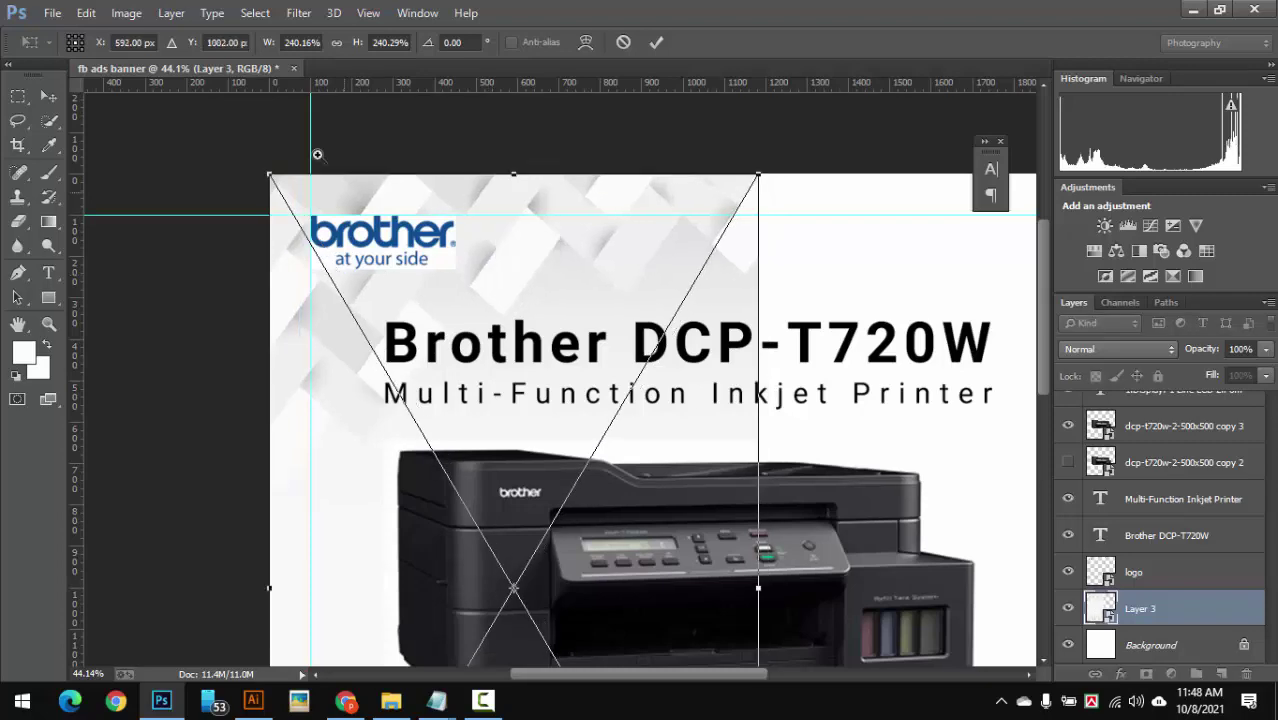
pyautogui.scroll(6, 432, 230)
pyautogui.scroll(-5, 432, 230)
pyautogui.scroll(-3, 391, 262)
pyautogui.moveTo(622, 381); pyautogui.dragTo(778, 382)
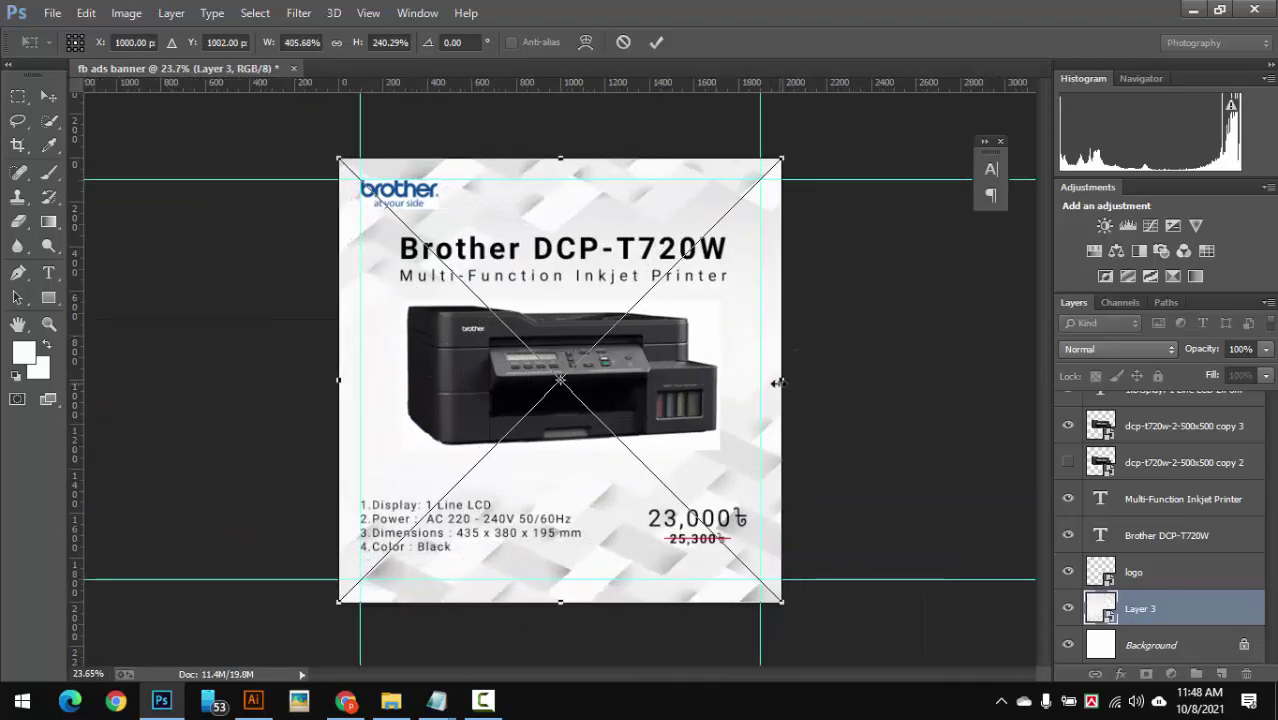
# Commit the texture's new size and set Layer 3 opacity to 40%
pyautogui.press('Return')
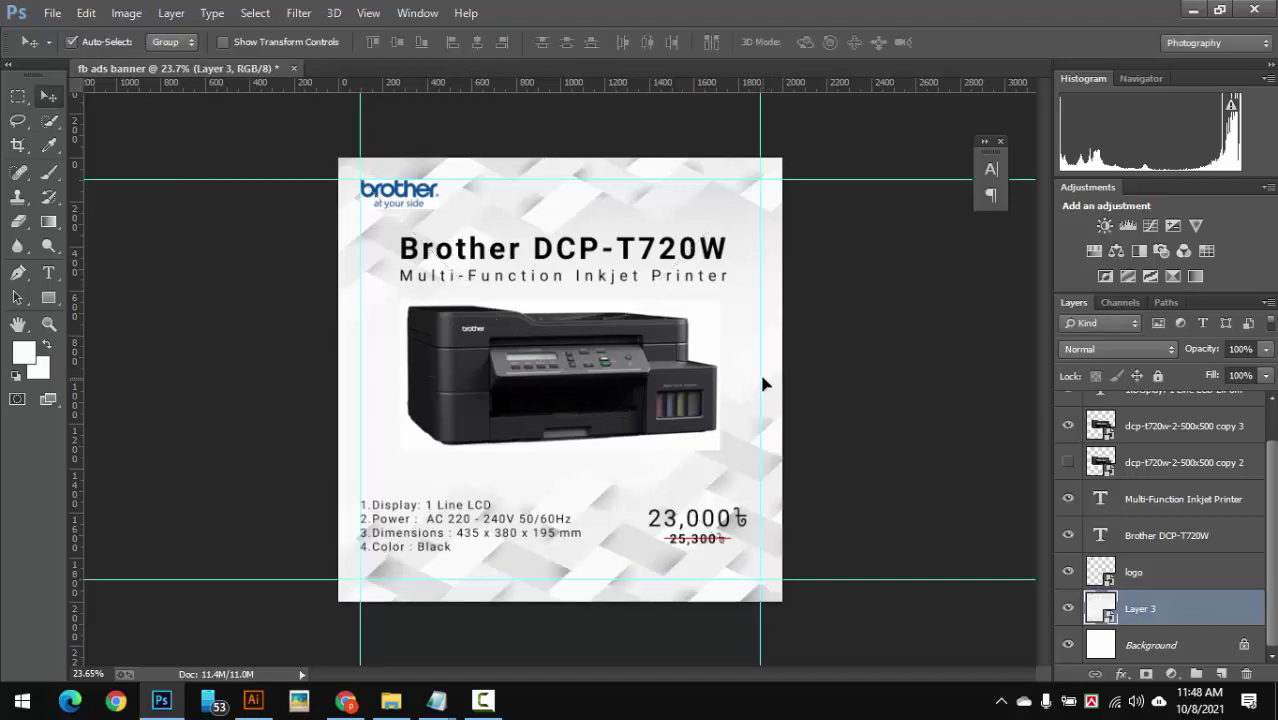
pyautogui.hotkey('ctrl', '-')
pyautogui.hotkey('ctrl', '0')
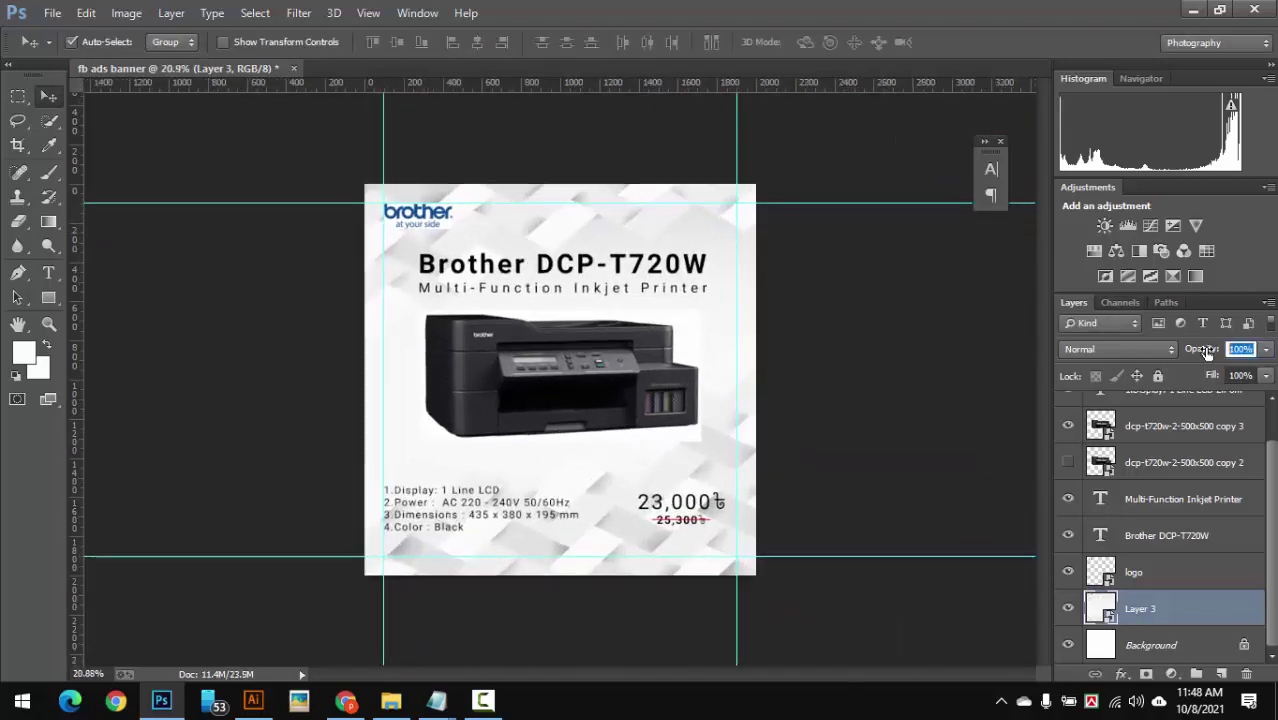
pyautogui.write('40')
pyautogui.press('Return')
pyautogui.scroll(-2, 659, 320)
pyautogui.scroll(2, 759, 374)
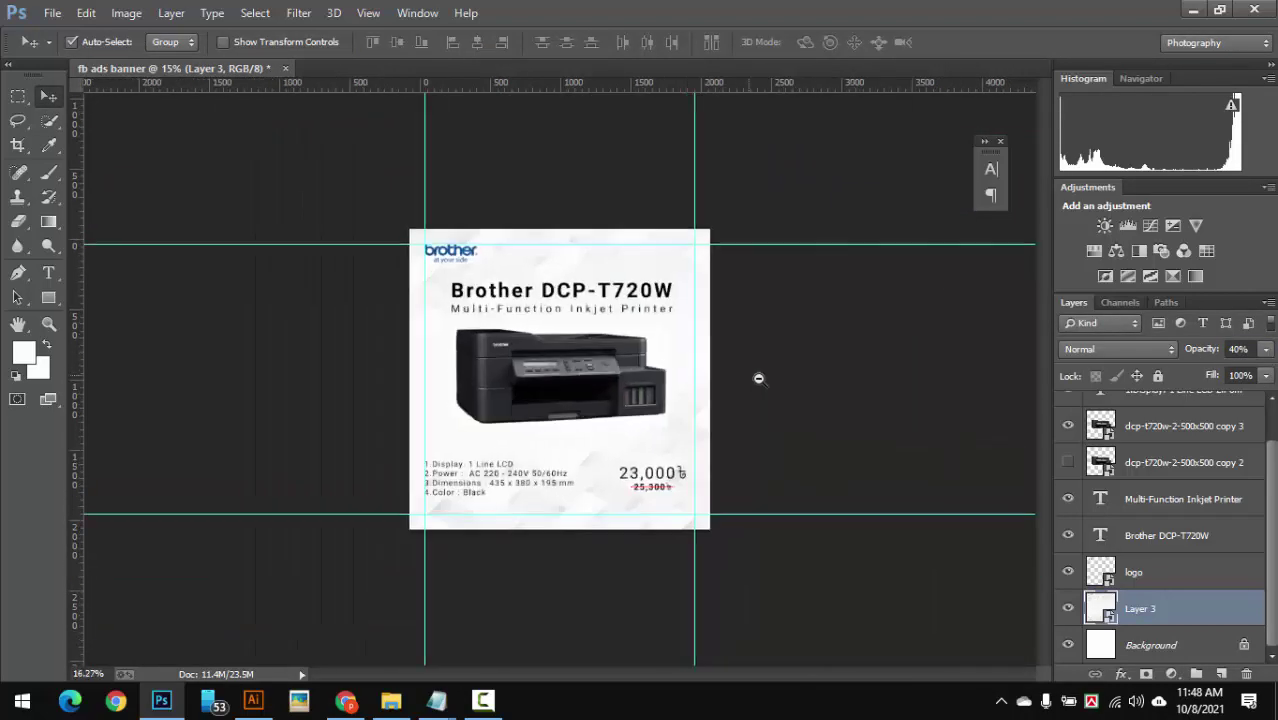
# Hide the guide lines to view the finished banner with its faint backdrop
pyautogui.hotkey('ctrl', ';')
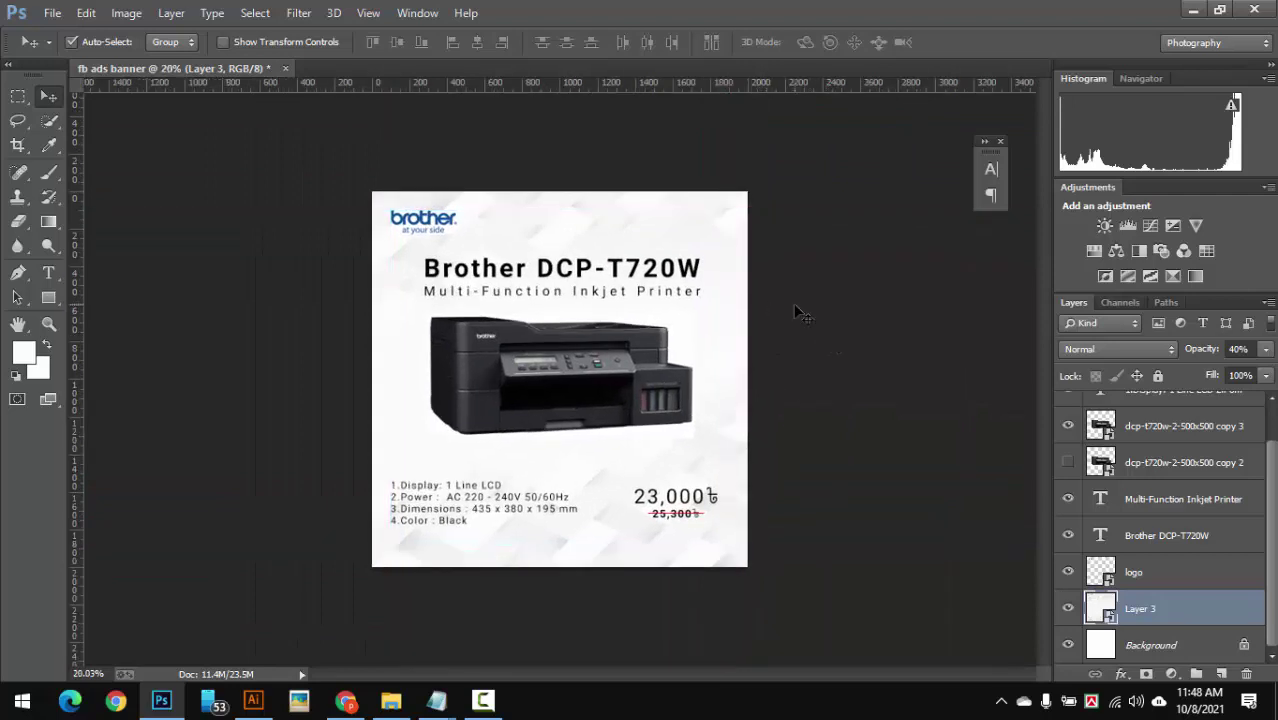
pyautogui.scroll(5, 515, 557)
pyautogui.scroll(-4, 515, 557)
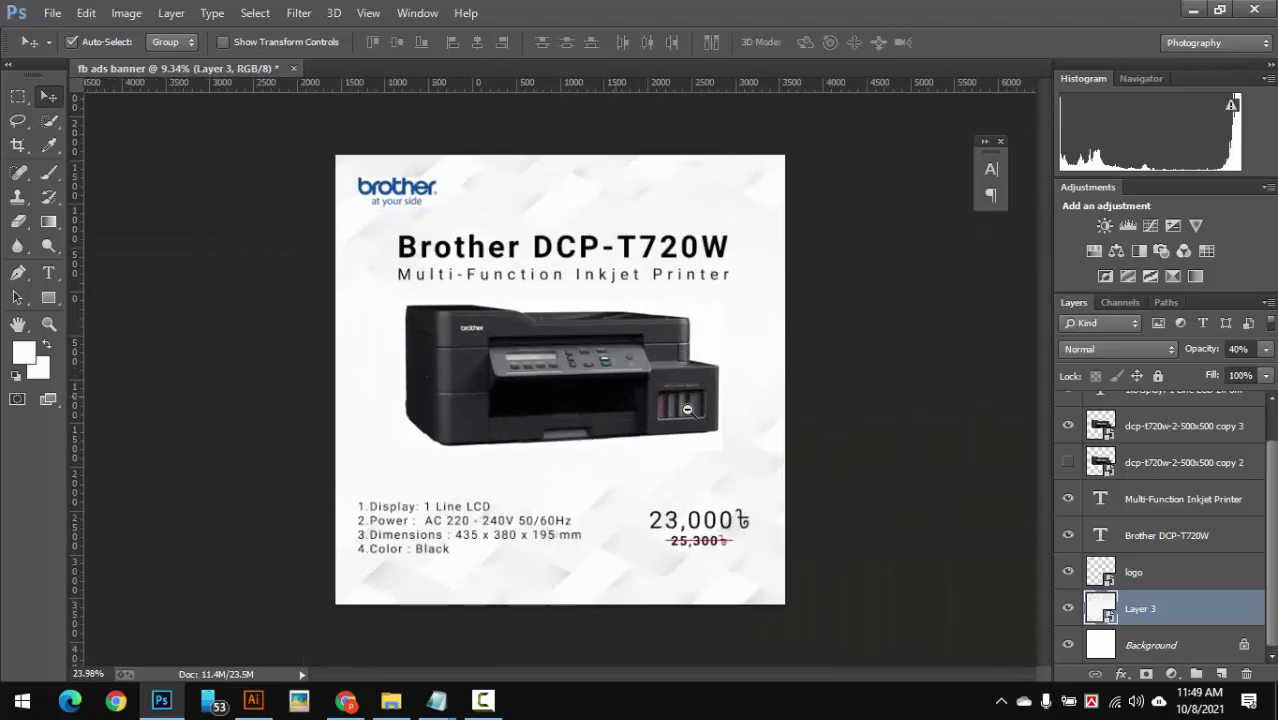